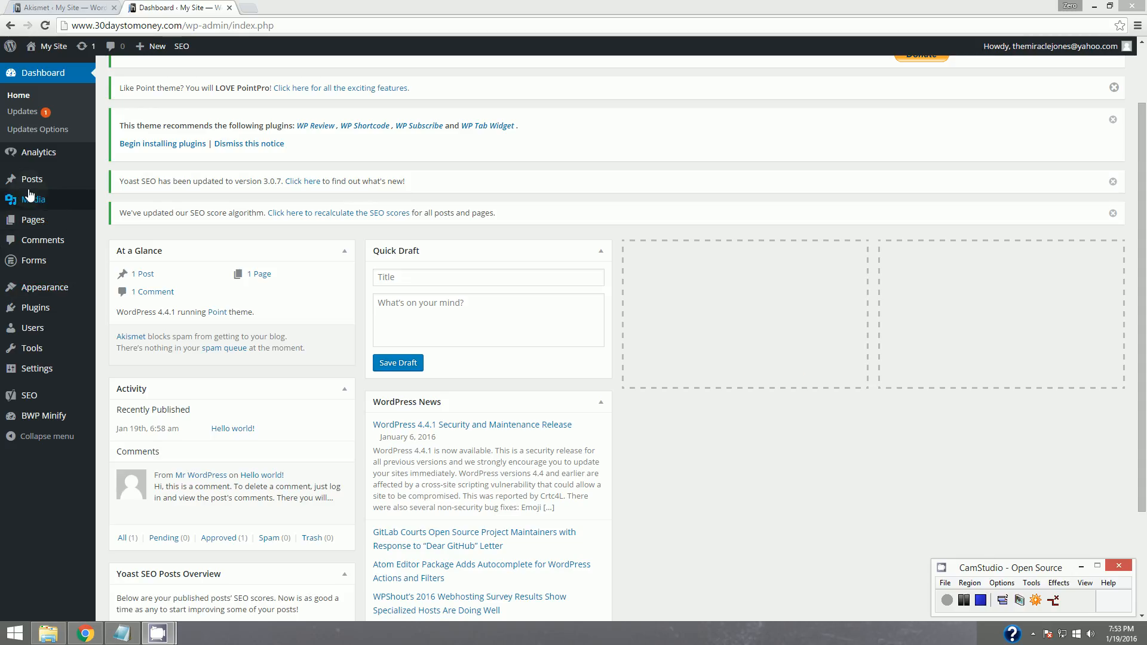
Open the list of all posts and move the "Hello world!" post to the trash
{"action": "mouse_move", "coordinate": [33, 190]}
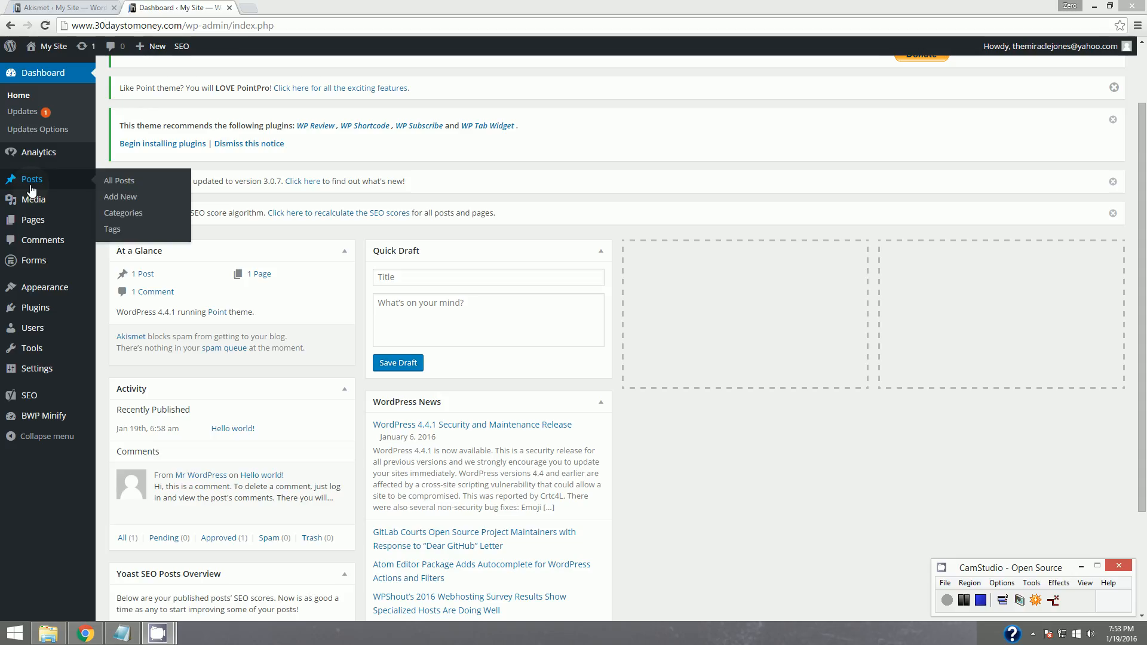
{"action": "left_click", "coordinate": [127, 183]}
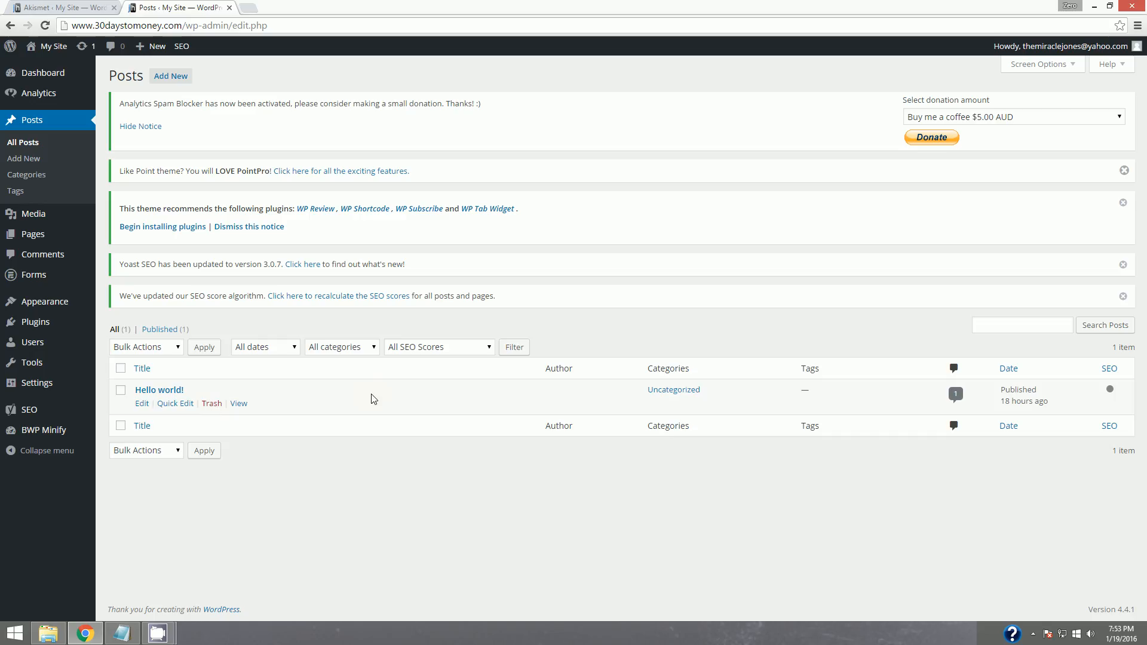
{"action": "left_click", "coordinate": [213, 404]}
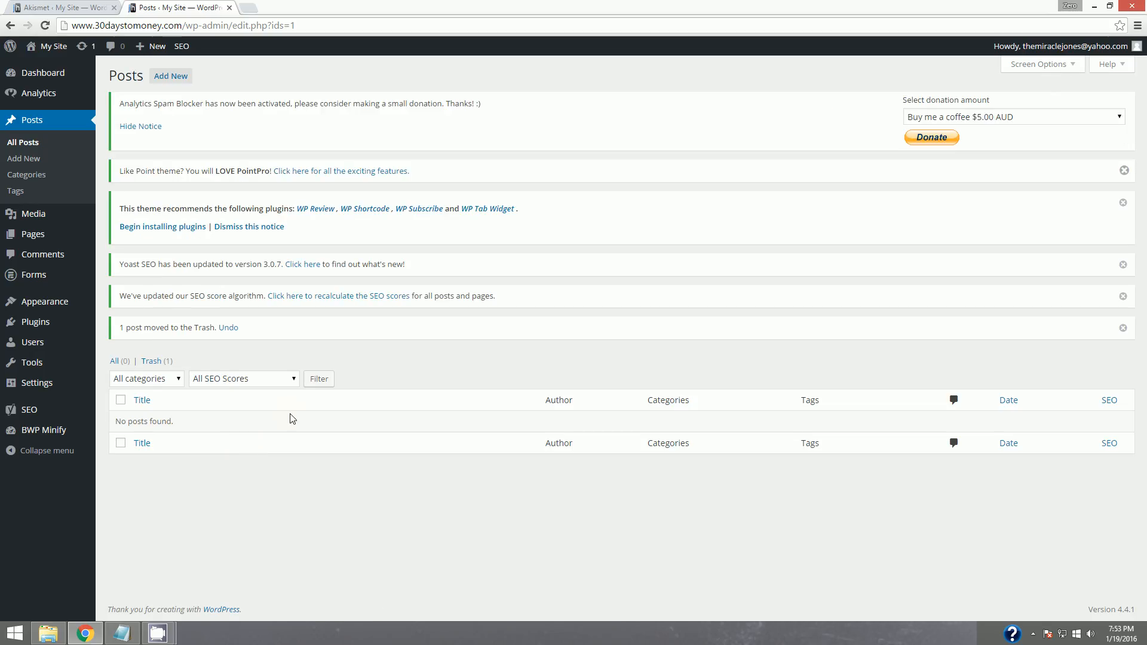
Create a new post titled "My first post - A legendary talk by Frank Kern (helped me a lot)"
{"action": "left_click", "coordinate": [186, 78]}
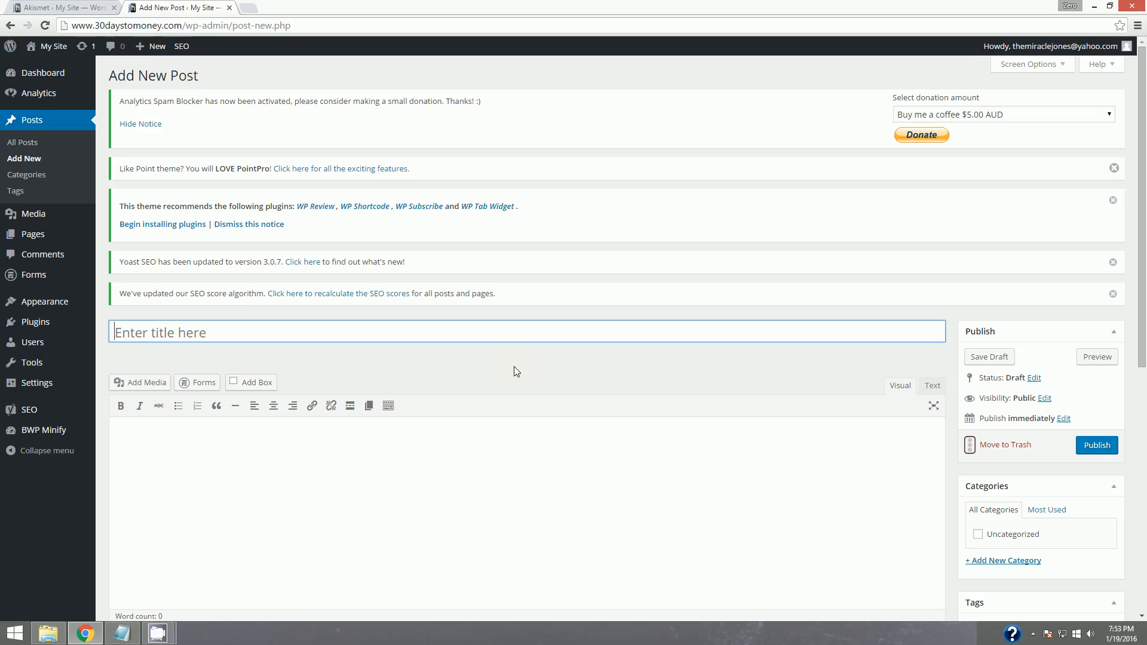
{"action": "type", "text": "My fir"}
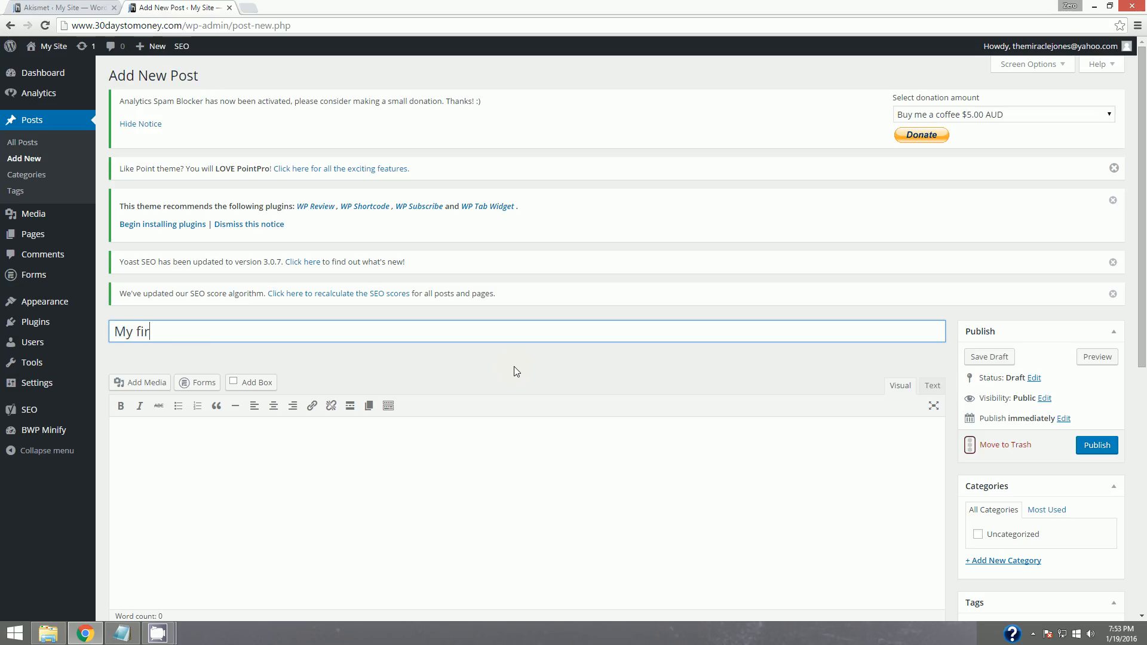
{"action": "type", "text": "st post - A legendar"}
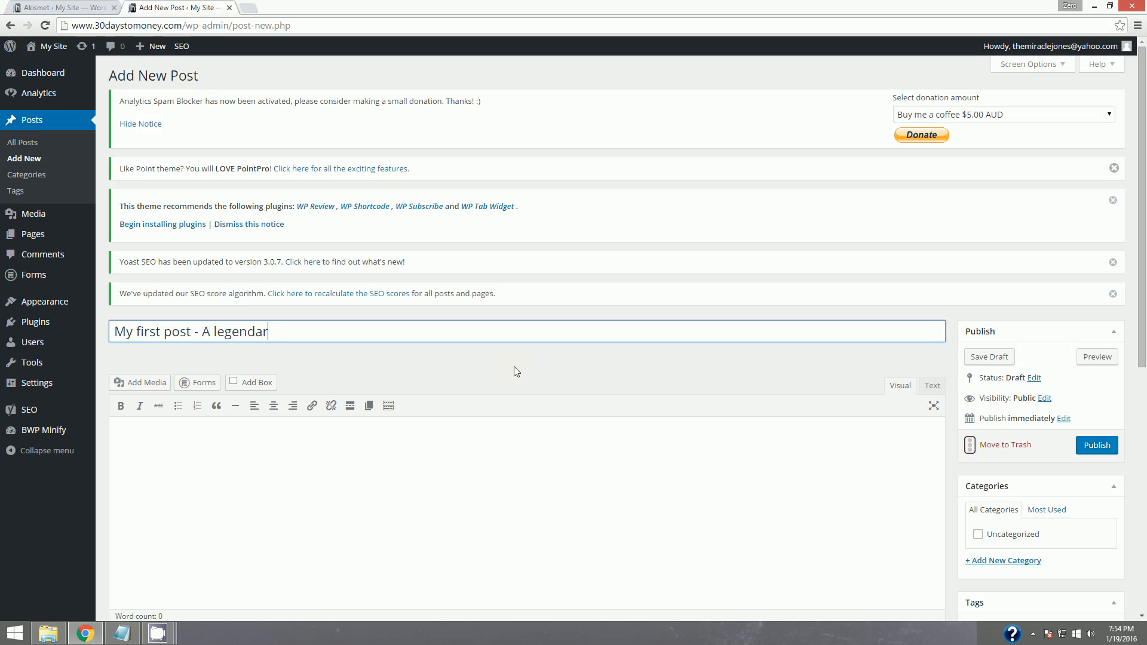
{"action": "type", "text": "y talk by Frank Kern"}
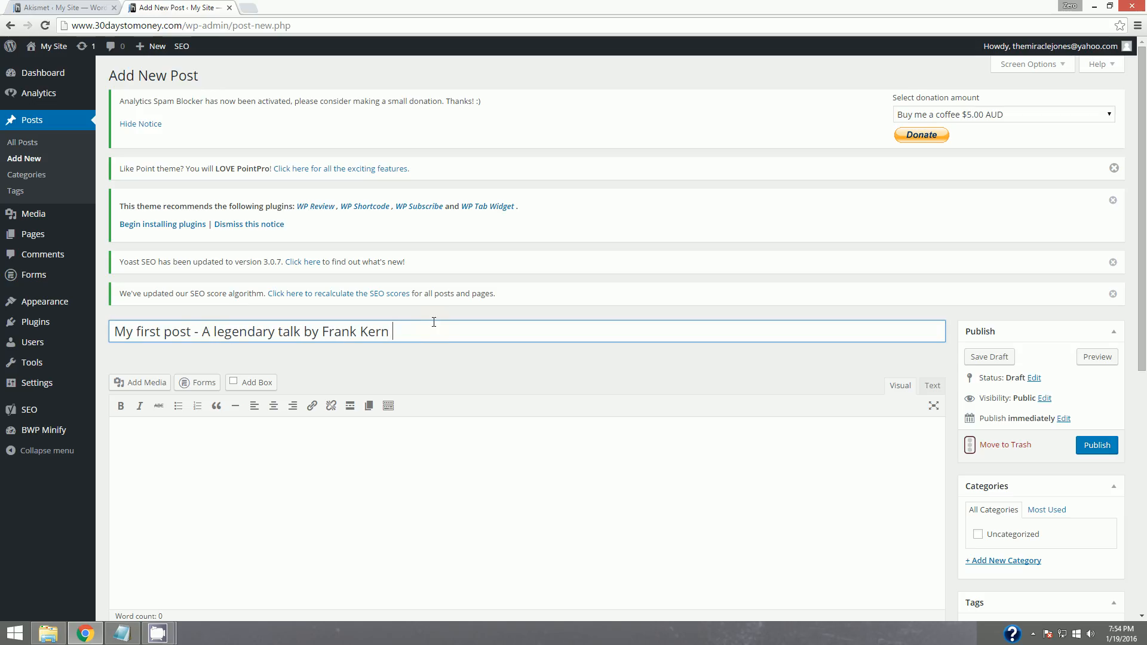
{"action": "type", "text": "(helped me alot)"}
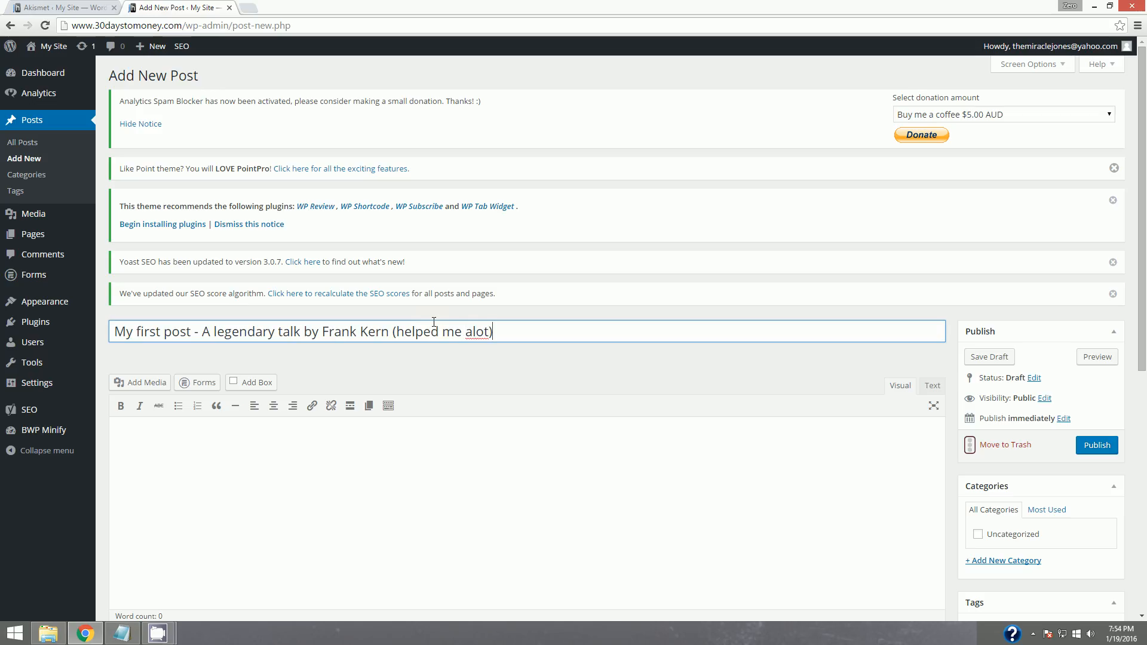
{"action": "left_click", "coordinate": [474, 330]}
{"action": "left_click", "coordinate": [292, 462]}
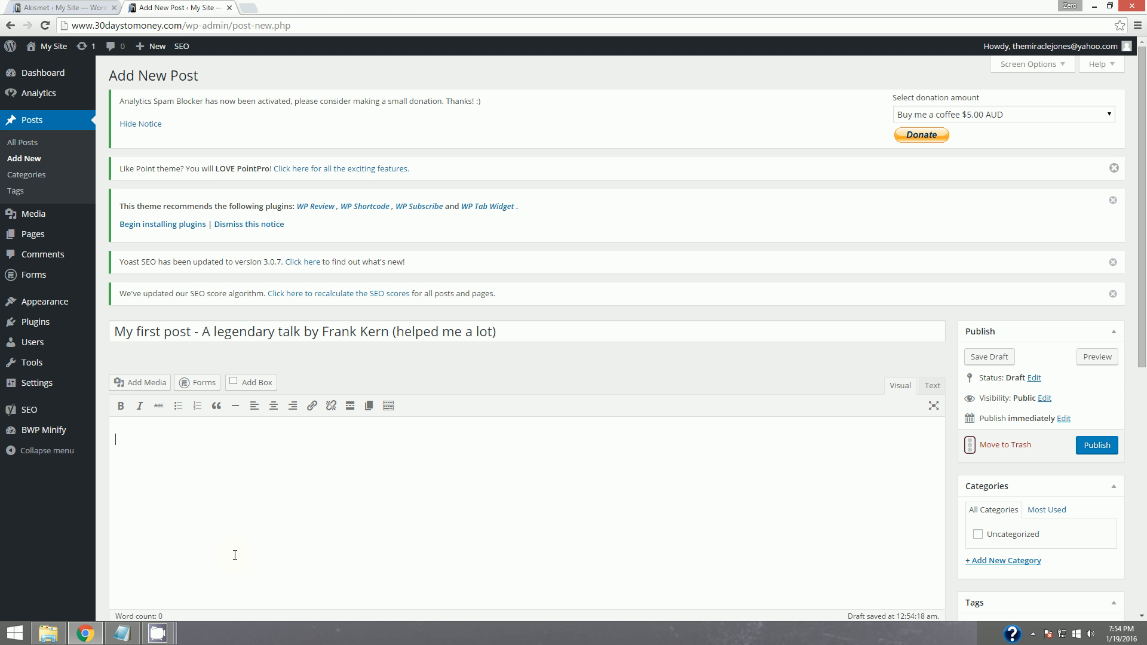
Switch to Microsoft Word and write in a blank document "When I first started trying to make money with internet marketing, it was hard, I won't lie."
{"action": "left_click", "coordinate": [14, 633]}
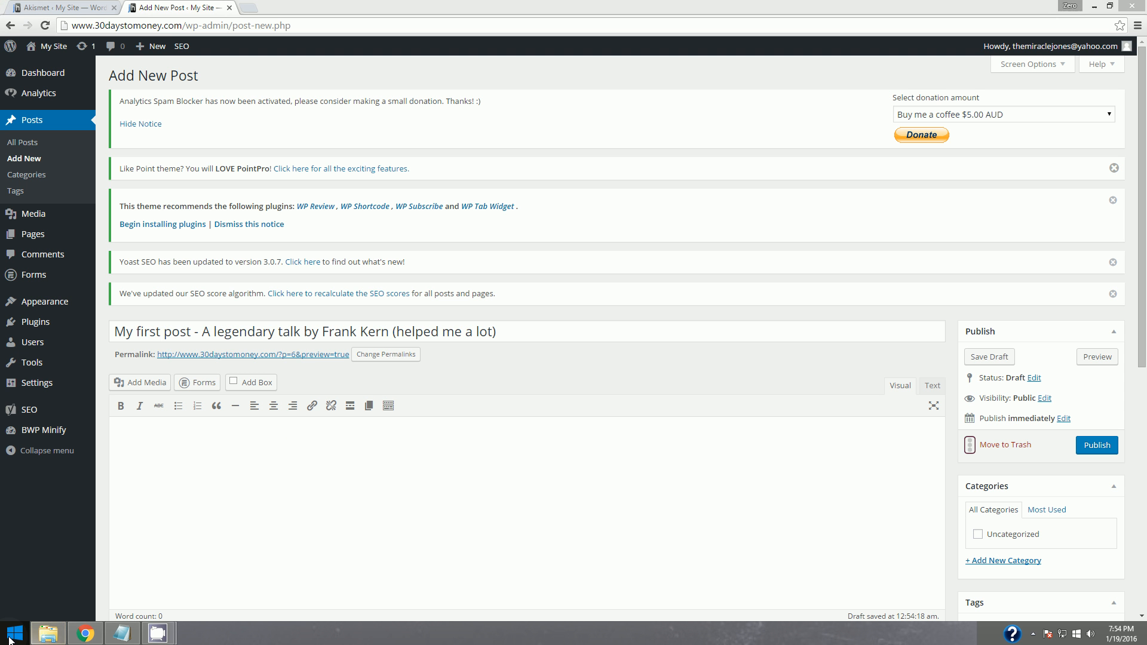
{"action": "left_click", "coordinate": [489, 164]}
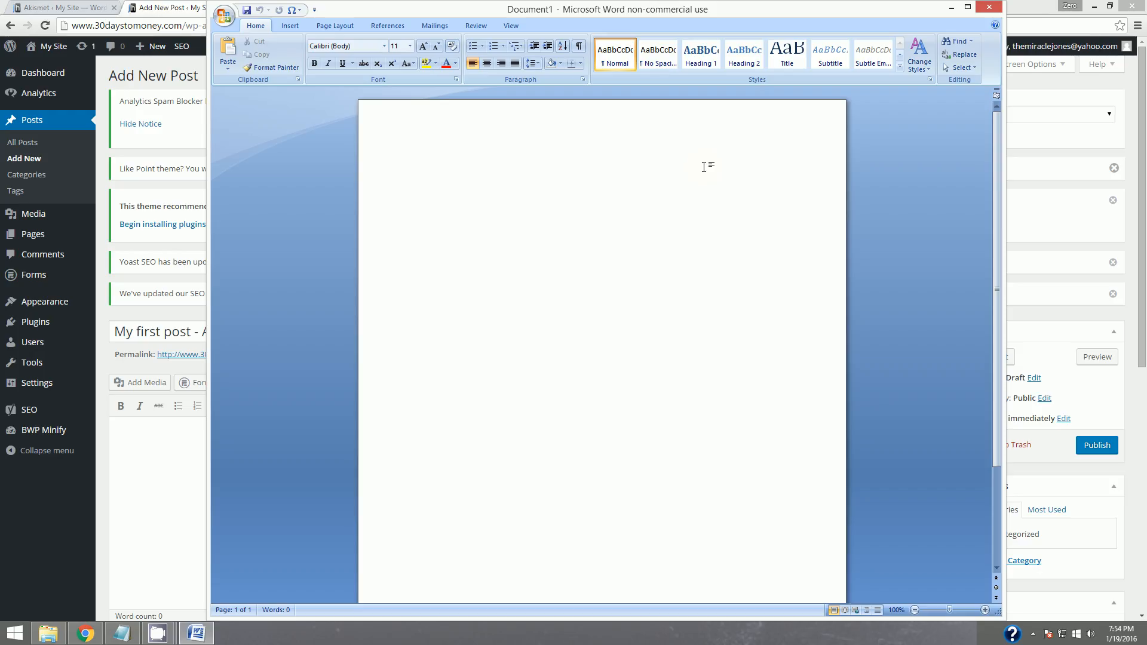
{"action": "type", "text": "When I first started trying to "}
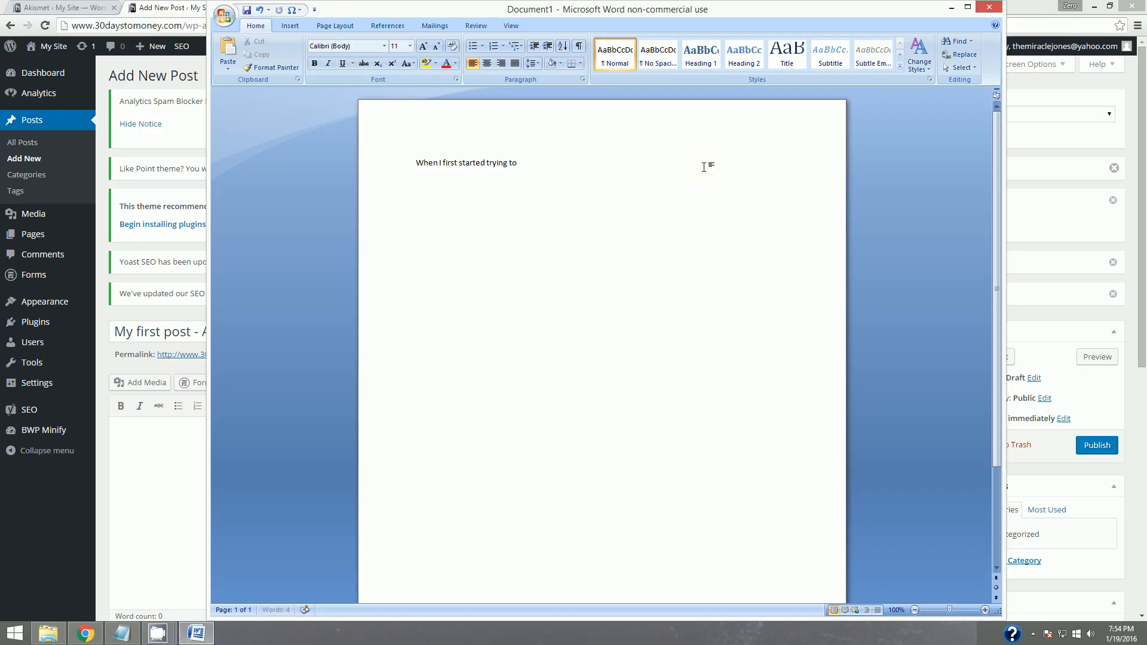
{"action": "type", "text": "make money with internet marketing, it wa"}
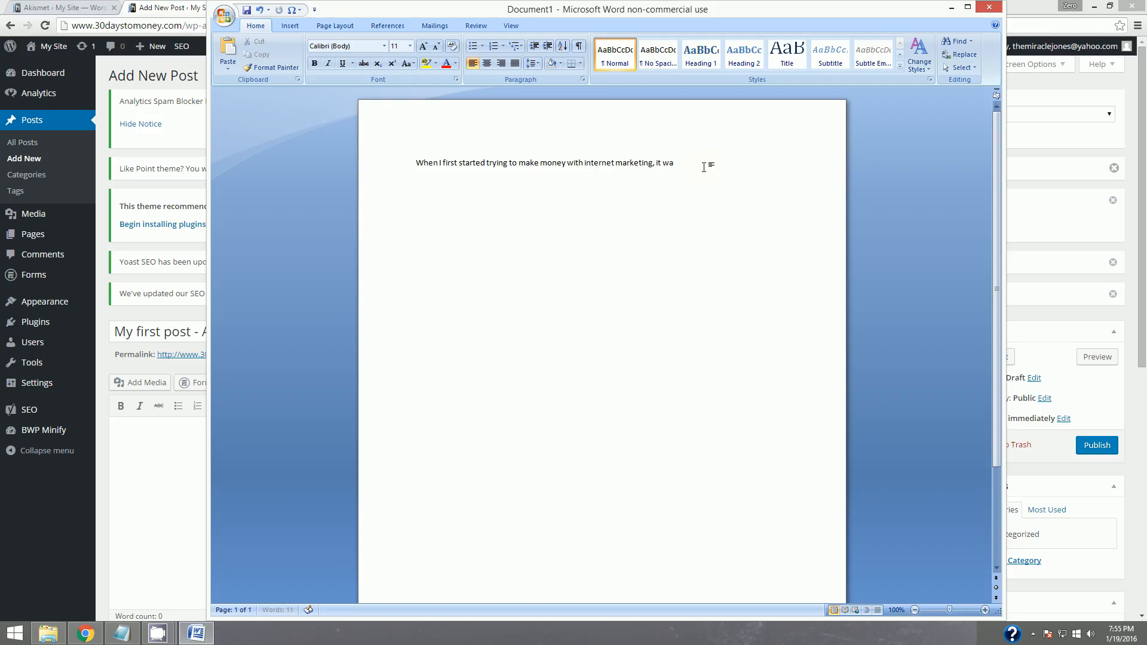
{"action": "type", "text": "s hard, I wan't lie."}
Set the opening sentence's font size to 14 and add "But that's everybody right?" after it
{"action": "left_click_drag", "start_coordinate": [744, 163], "coordinate": [312, 94]}
{"action": "left_click", "coordinate": [410, 46]}
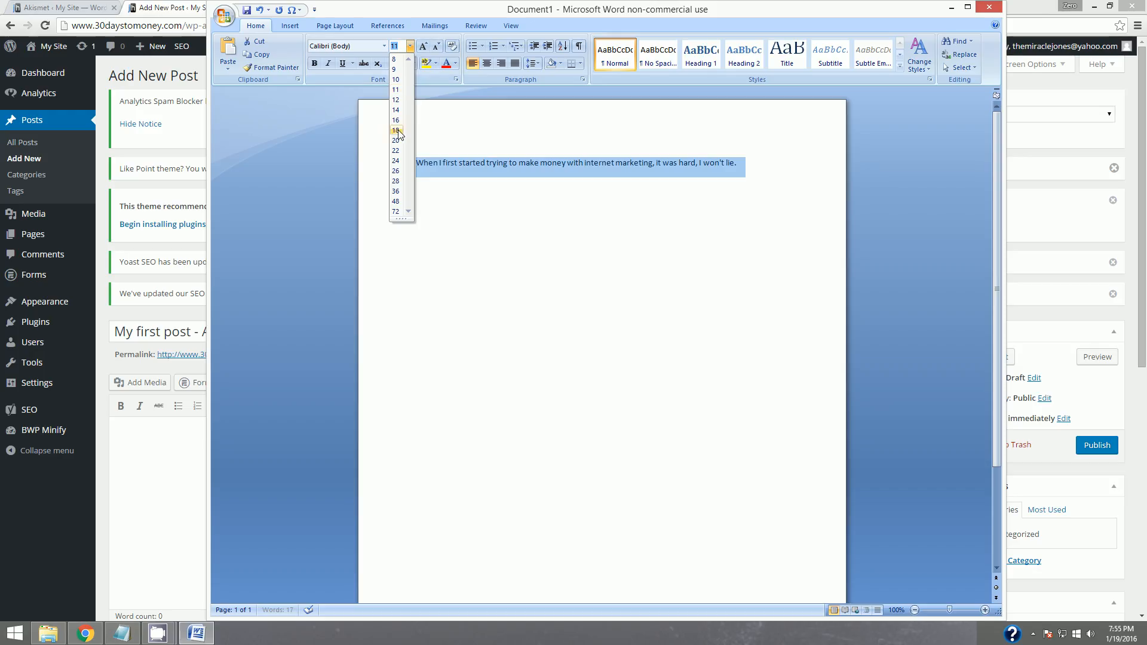
{"action": "left_click", "coordinate": [396, 109]}
{"action": "left_click", "coordinate": [483, 183]}
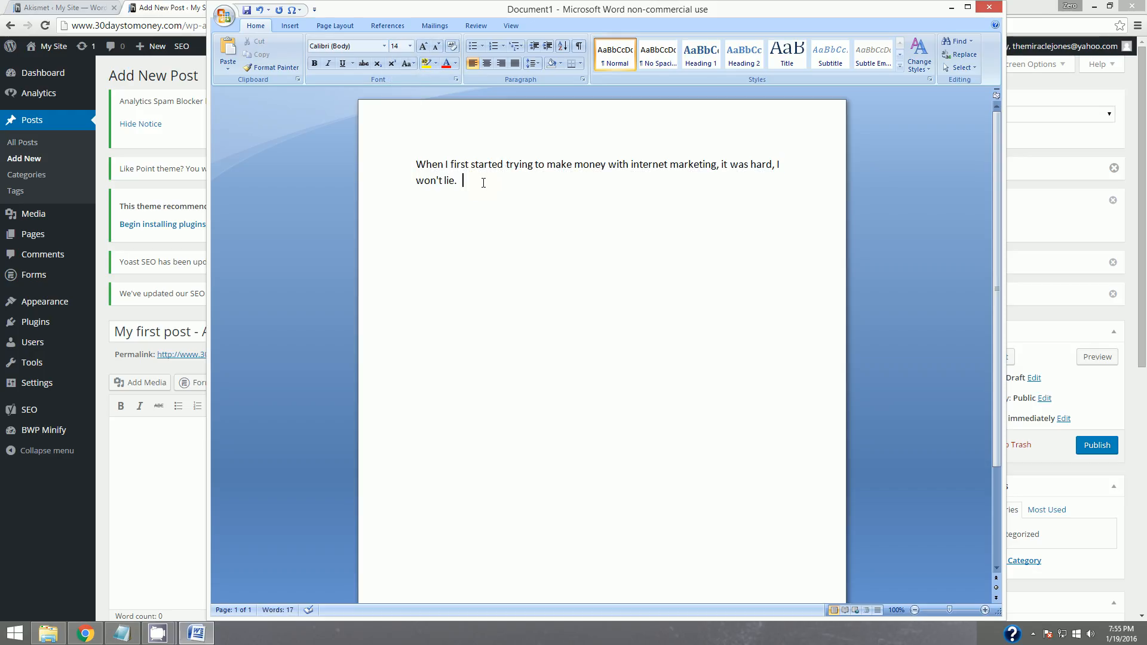
{"action": "type", "text": "But that's everybody right?  "}
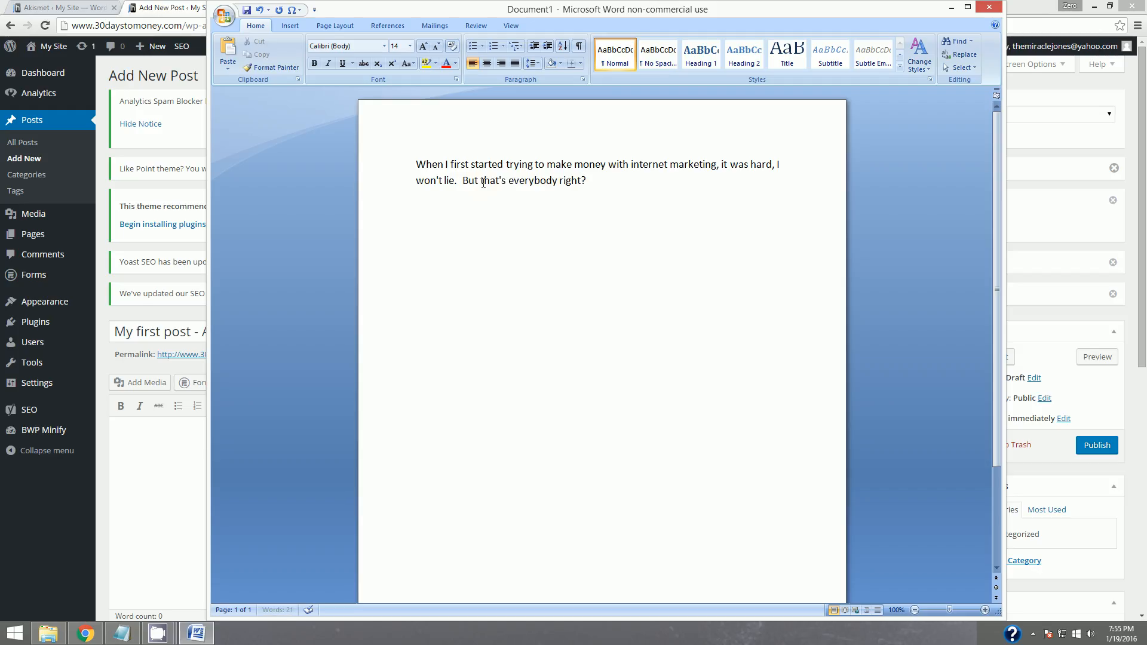
Add a second paragraph: "Things started to get easier for me when I stopped focusing on my bank account and started focusing on the people in my niche."
{"action": "type", "text": "Things started to get easier for me when I"}
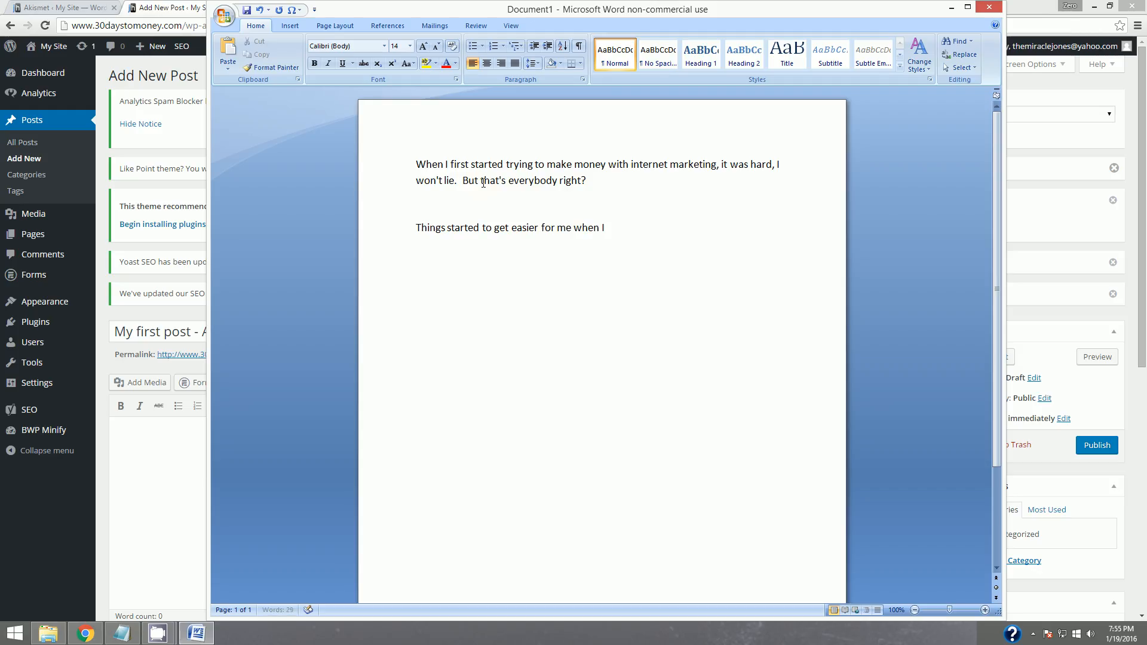
{"action": "type", "text": " stopped focusing on my bank account"}
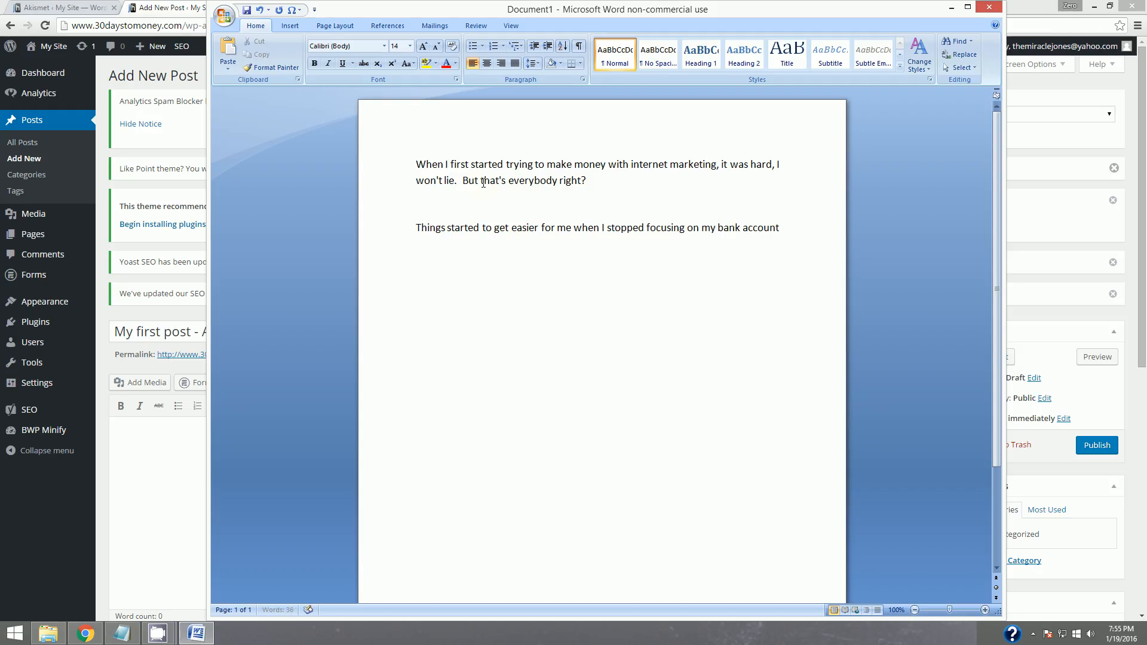
{"action": "type", "text": " and started"}
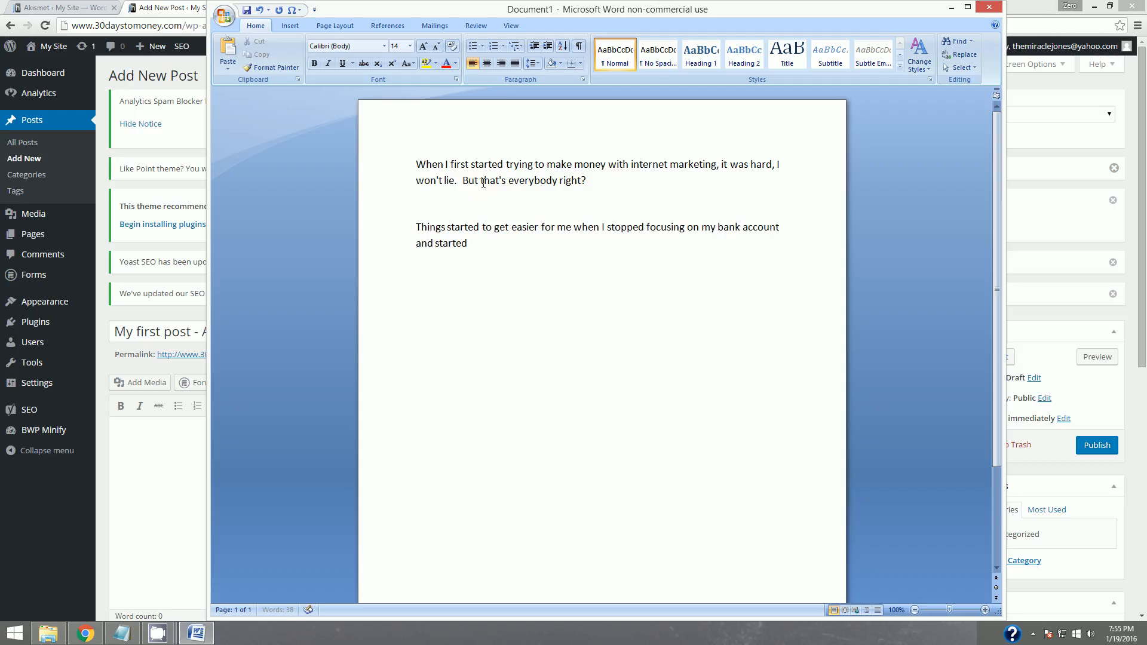
{"action": "type", "text": " focusing on the people in my niche."}
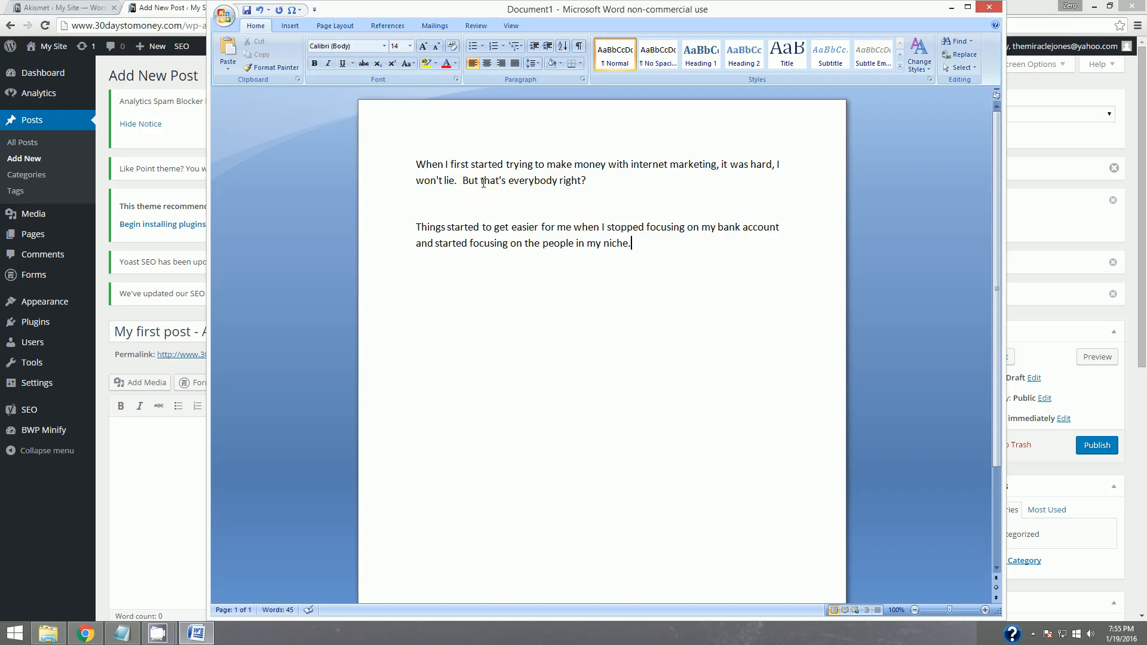
Continue the paragraph with "It's hard I know...especially when you are broke, out of work, or hate your job. I get that. I really do."
{"action": "type", "text": "  It's hard I know...especially"}
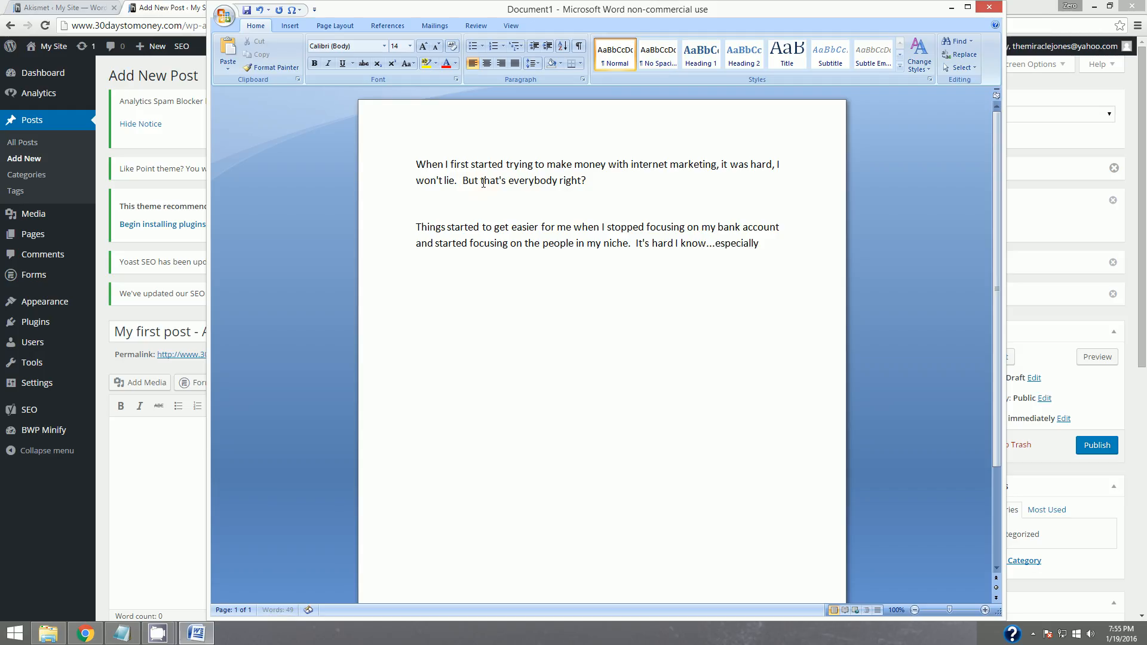
{"action": "type", "text": " when you ar"}
{"action": "type", "text": "e broke, o"}
{"action": "type", "text": "ut of wor"}
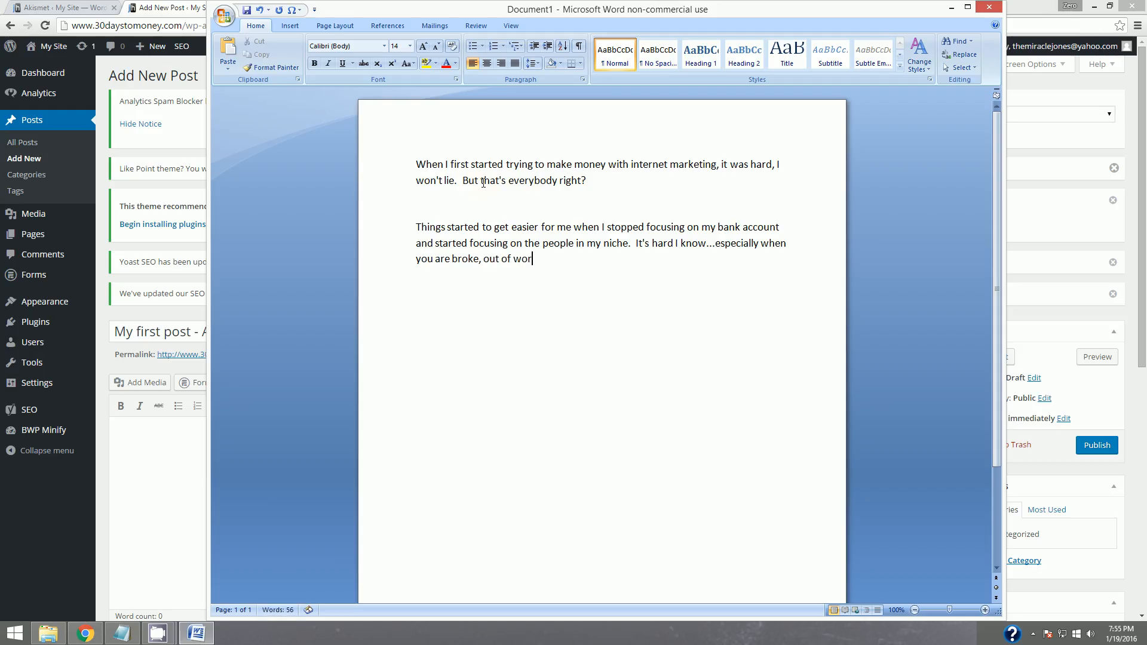
{"action": "type", "text": "k, or hate your hob"}
{"action": "key", "text": "BackSpace"}
{"action": "key", "text": "BackSpace"}
{"action": "key", "text": "BackSpace"}
{"action": "type", "text": "job.  I get that."}
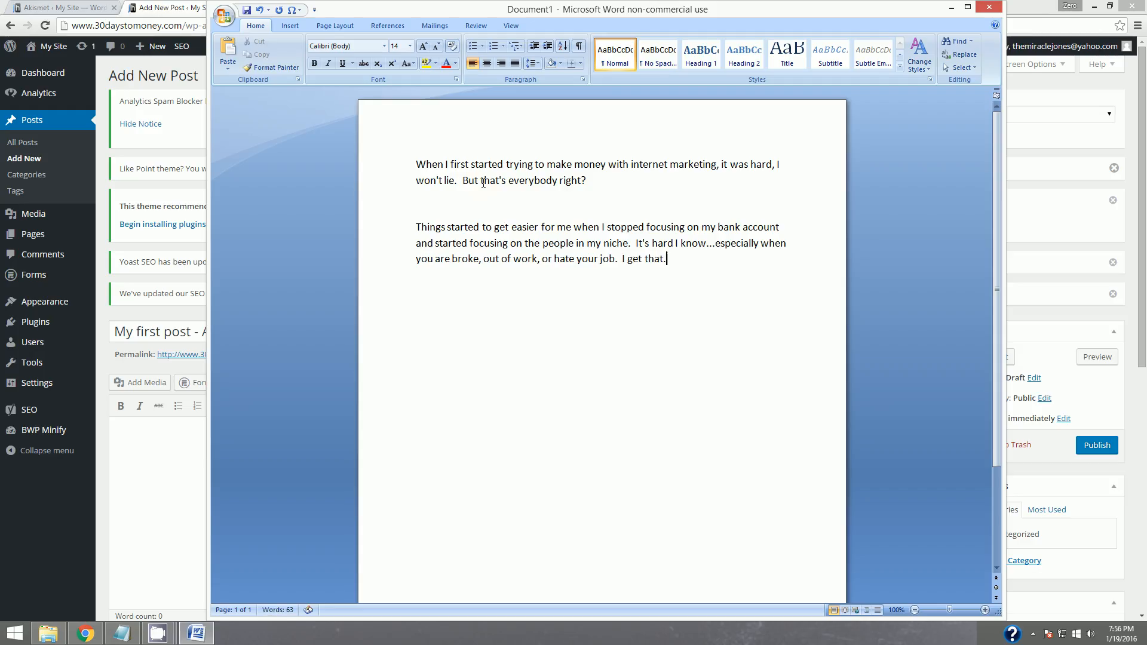
{"action": "type", "text": "  I real"}
Start a third paragraph with "Here's the thing. No matter how bad things might be for you...people aren't going to"
{"action": "key", "text": "Return"}
{"action": "key", "text": "Return"}
{"action": "type", "text": "Here's the thing"}
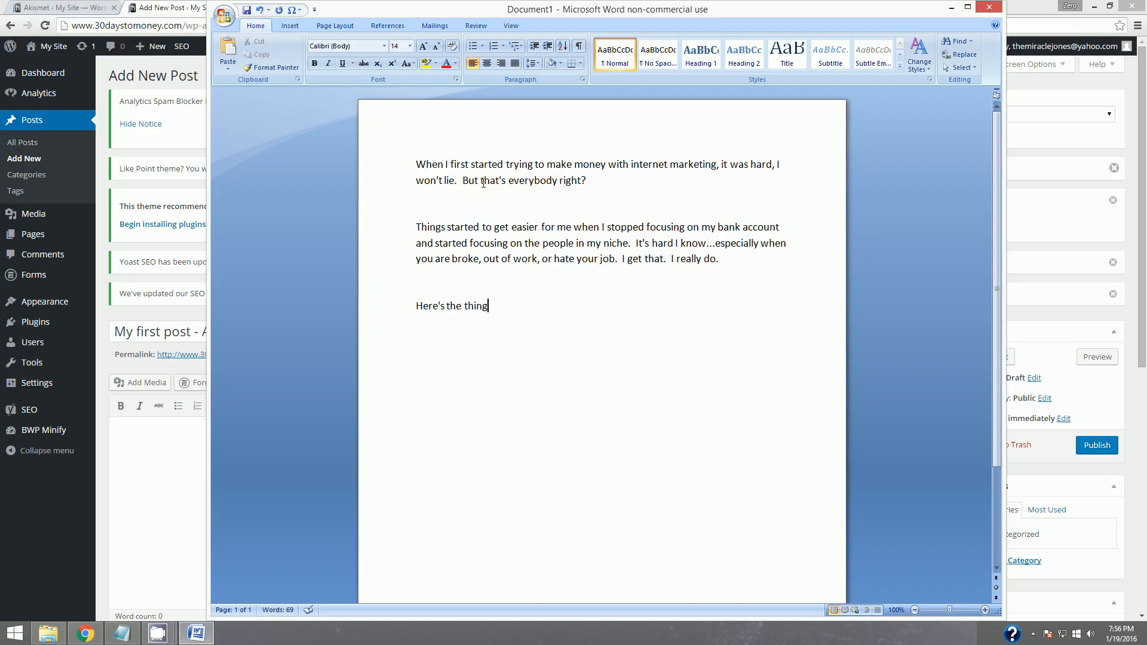
{"action": "type", "text": ".  No matter how bad thin"}
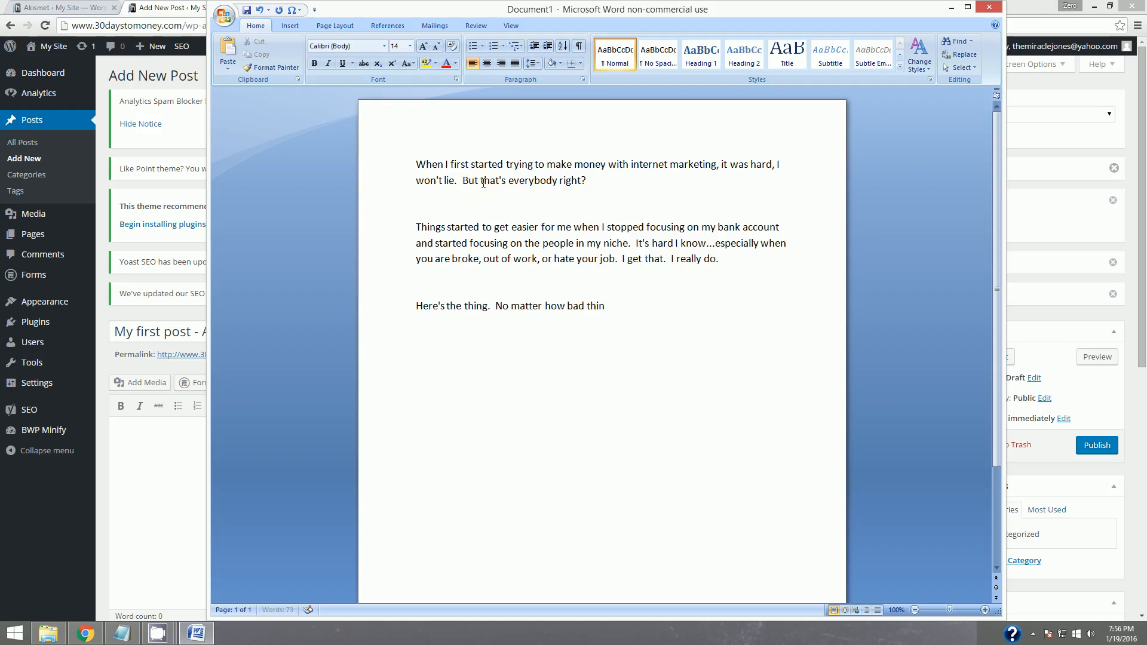
{"action": "type", "text": "gs miogght be for you"}
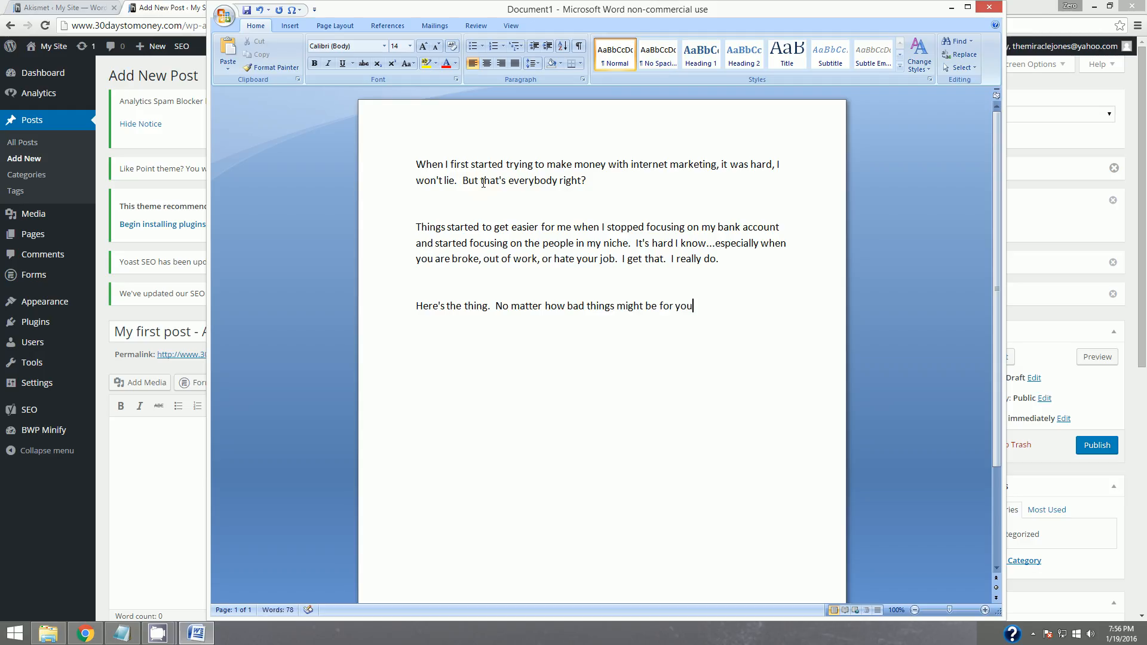
{"action": "type", "text": "...people aren't going to"}
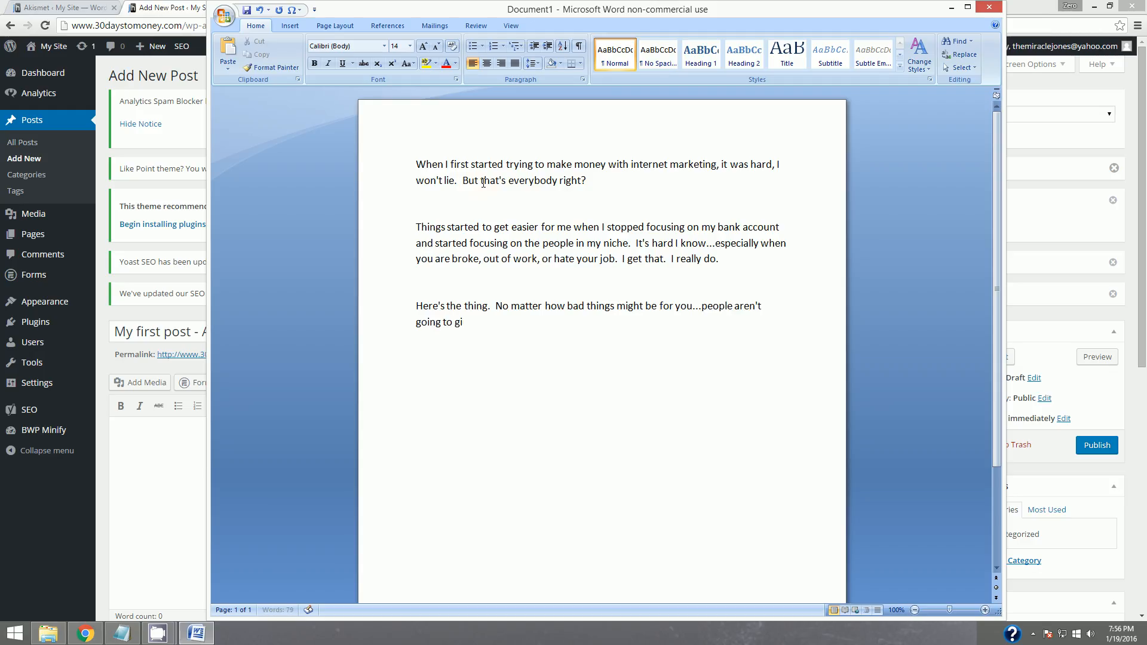
Finish the third paragraph with "give you money, unless you make it about them. Not regularly. This I have found to be true."
{"action": "type", "text": " give you money, unless you make"}
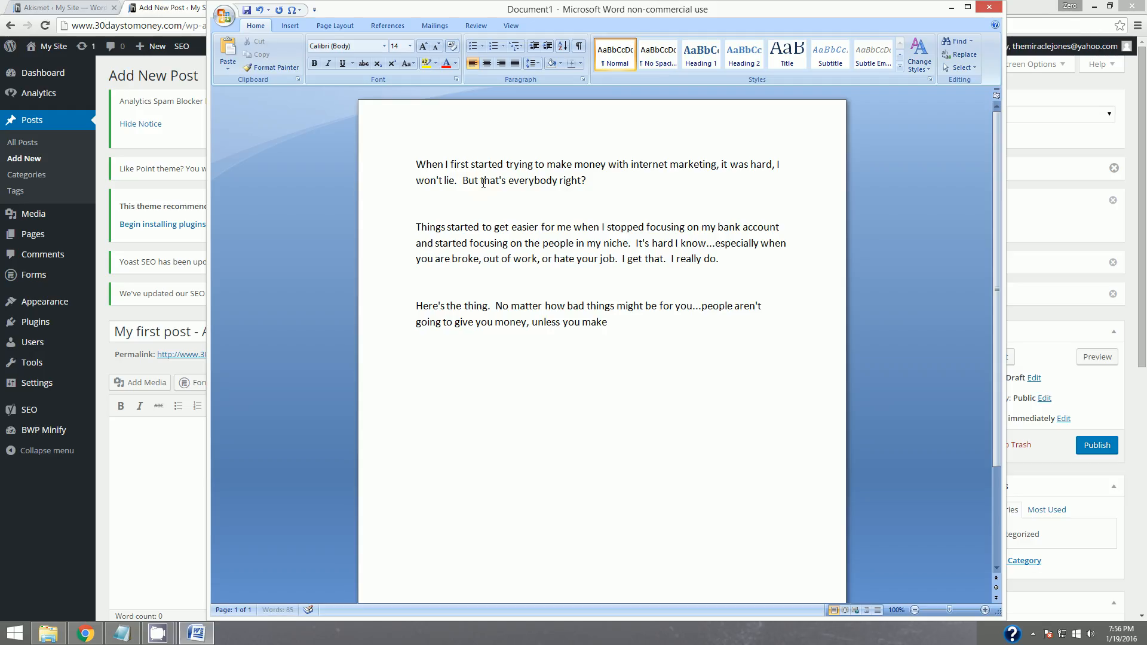
{"action": "type", "text": " it about them.  Not regular"}
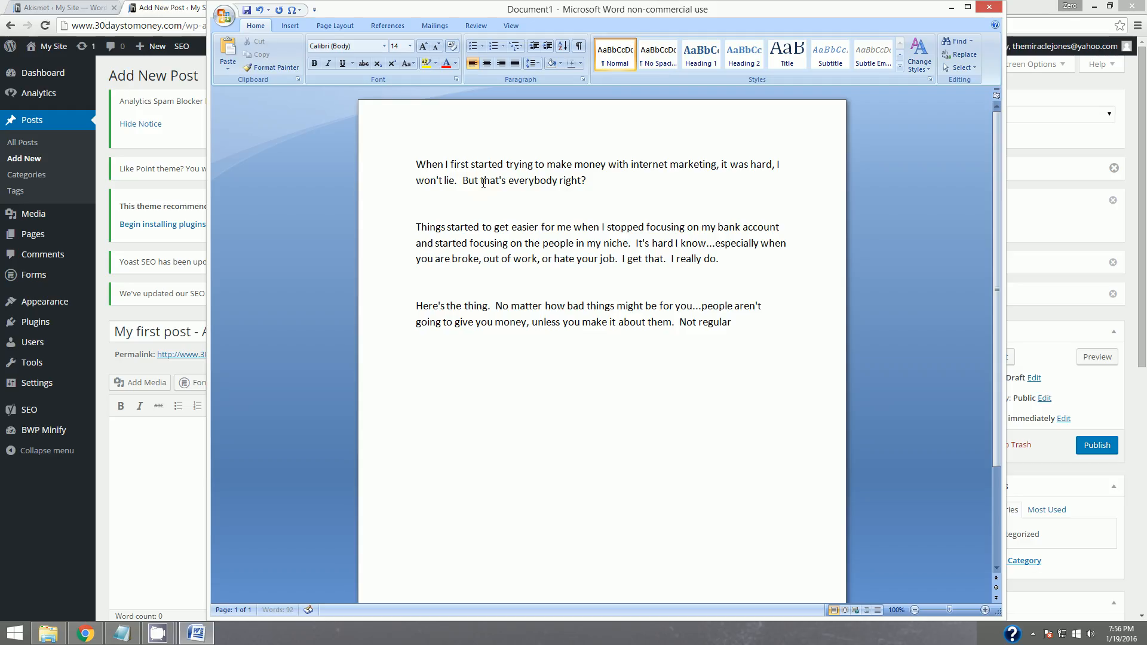
{"action": "type", "text": "ly.  This I have found"}
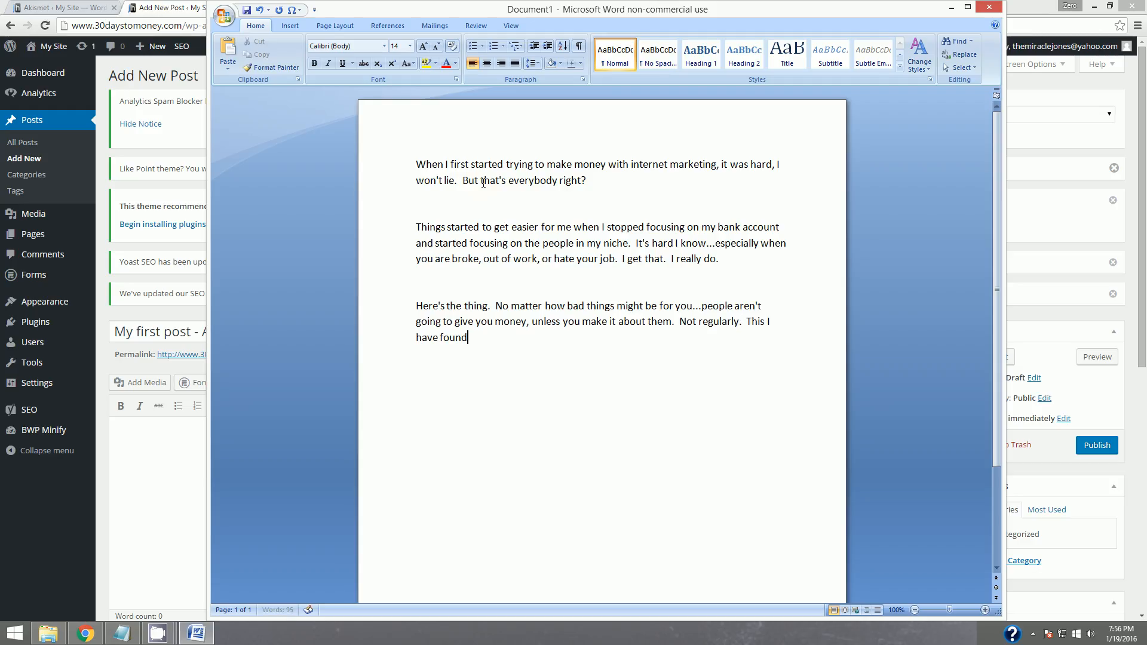
{"action": "type", "text": " to be tru"}
Start a fourth paragraph with "So first order of business for me was learning to stop worrying about myself so much"
{"action": "type", "text": "So f"}
{"action": "type", "text": "irst order of "}
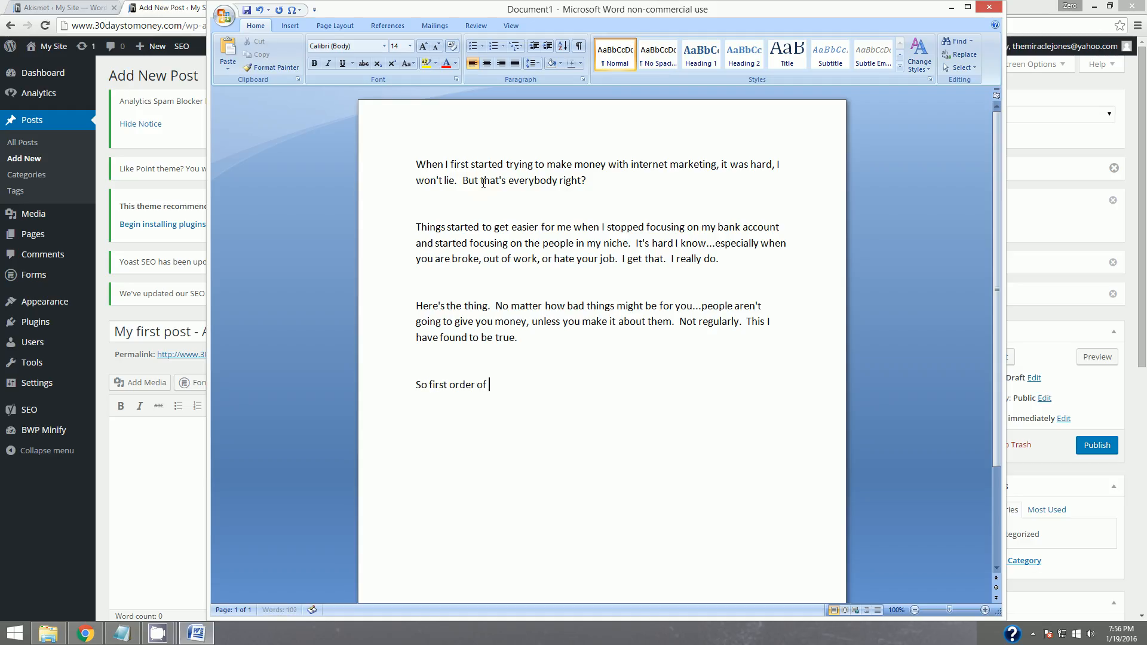
{"action": "type", "text": "business for me was learning to stop w"}
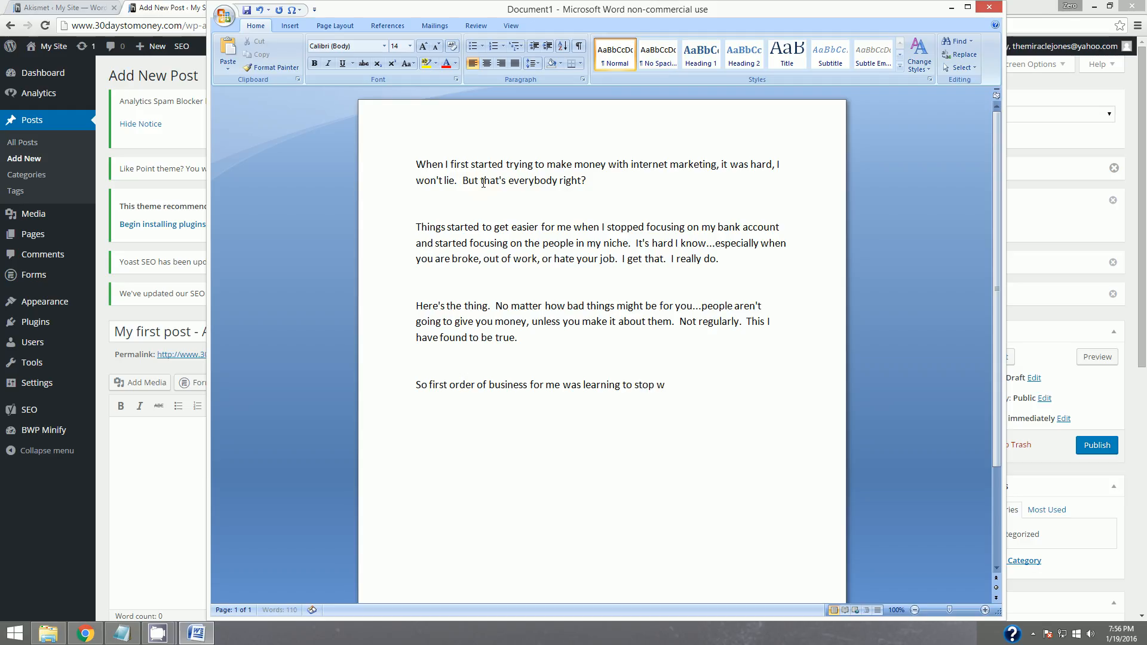
{"action": "type", "text": "orrying about myself so much"}
{"action": "key", "text": "BackSpace"}
{"action": "key", "text": "BackSpace"}
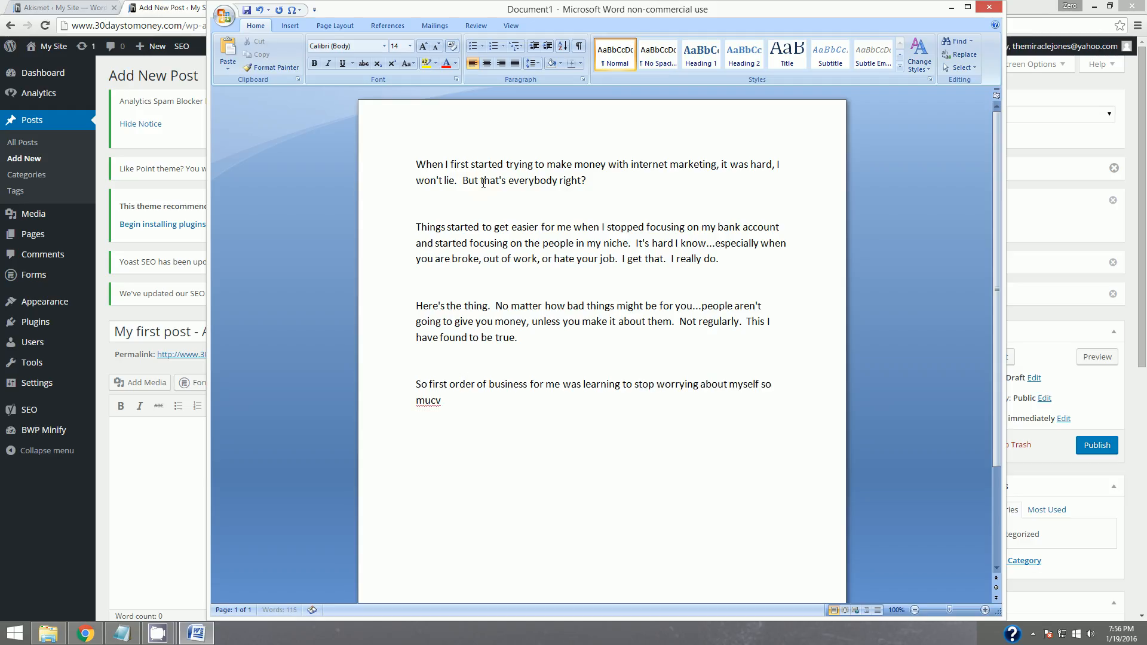
Finish the fourth paragraph with "and start trying to figure out what the people in my space really wanted."
{"action": "type", "text": "ch and start trying to g"}
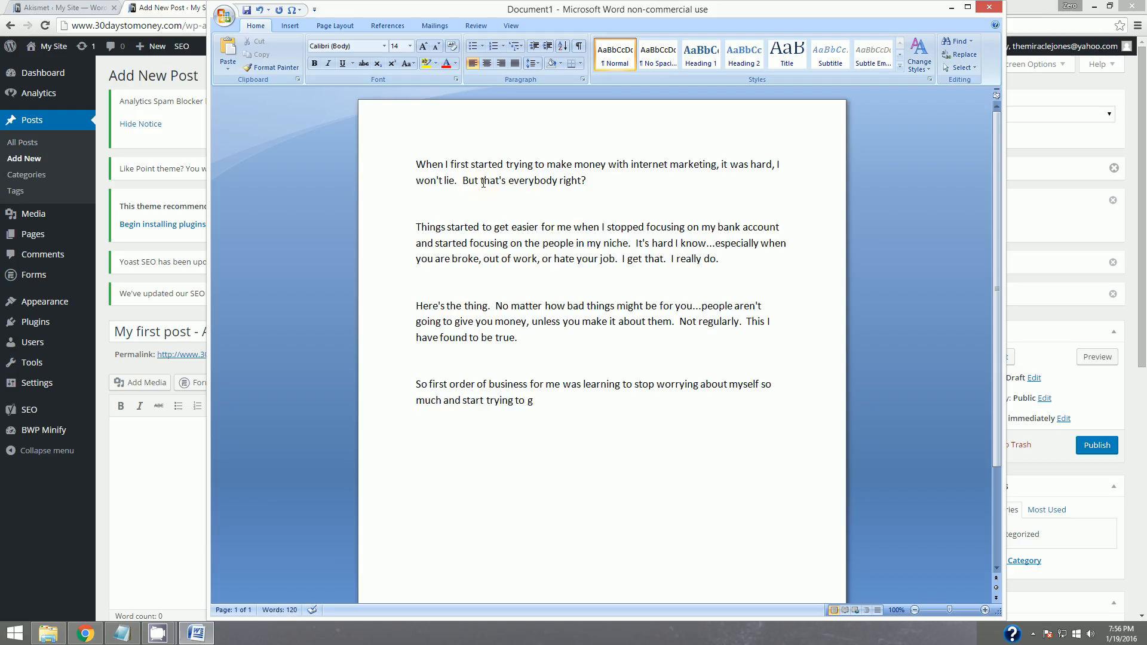
{"action": "key", "text": "BackSpace"}
{"action": "type", "text": "figure out what the people in"}
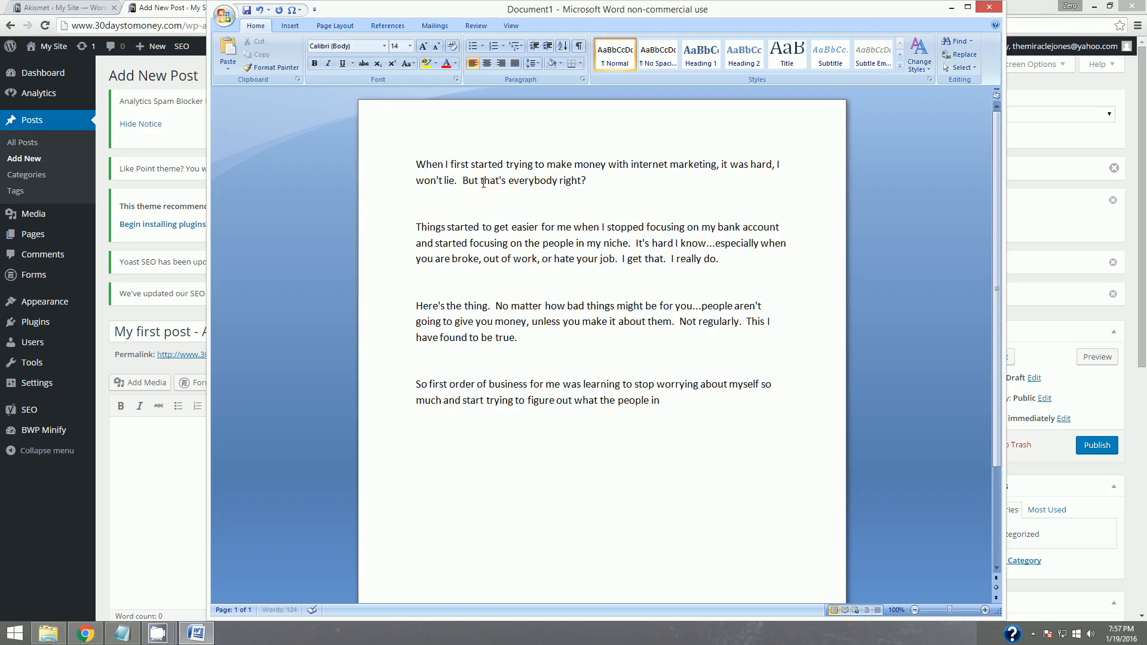
{"action": "type", "text": " my space reallly wanted."}
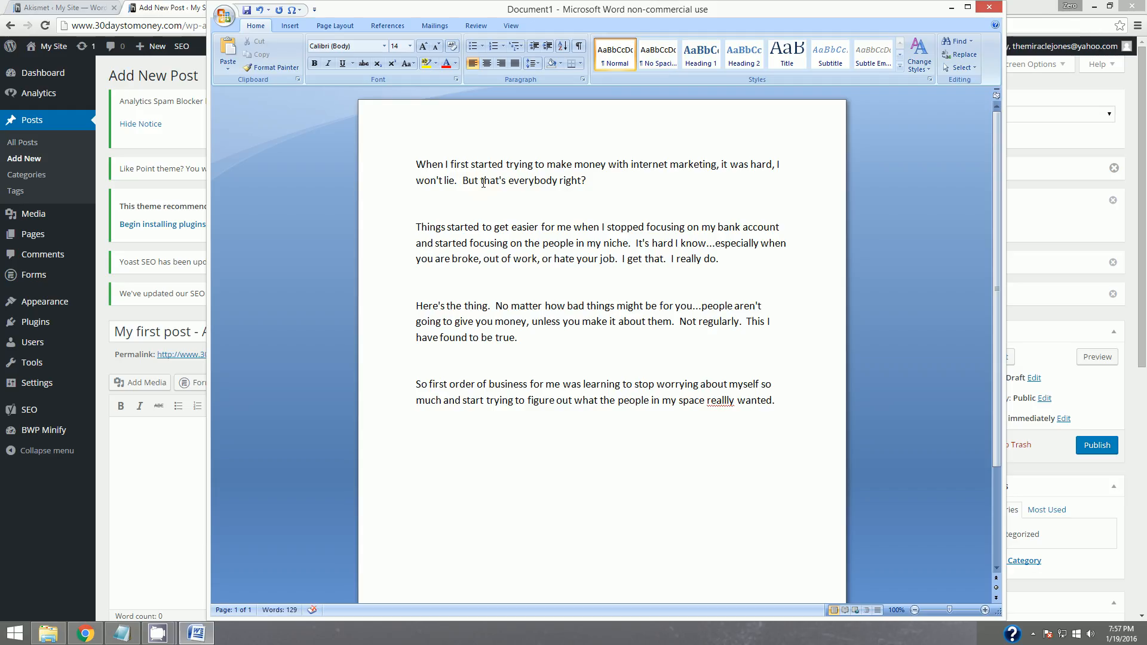
{"action": "key", "text": "BackSpace"}
{"action": "key", "text": "Right"}
Add the line "Enter, Core Influence by Frank Kern." as its own paragraph below the fourth paragraph
{"action": "type", "text": "Enter, Core"}
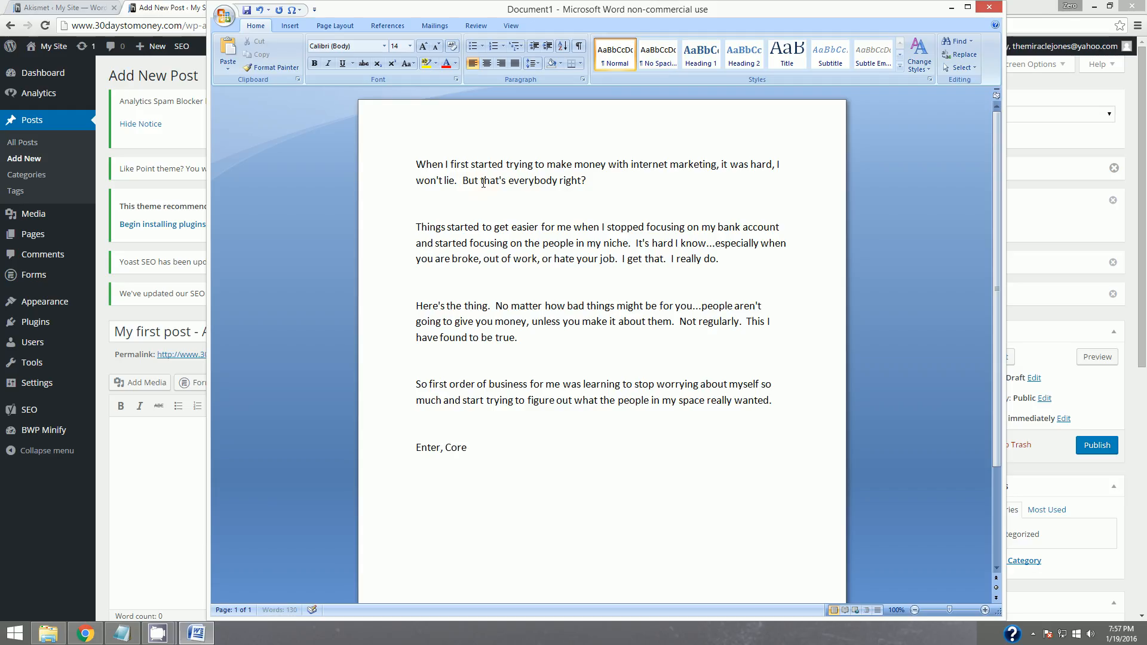
{"action": "type", "text": " Influence by Frank Kern."}
{"action": "key", "text": "Return"}
{"action": "key", "text": "Return"}
Start the next paragraph with "This video really blew me away. It taught me a simple exercise to figure out who I was better and then to"
{"action": "type", "text": "Thi"}
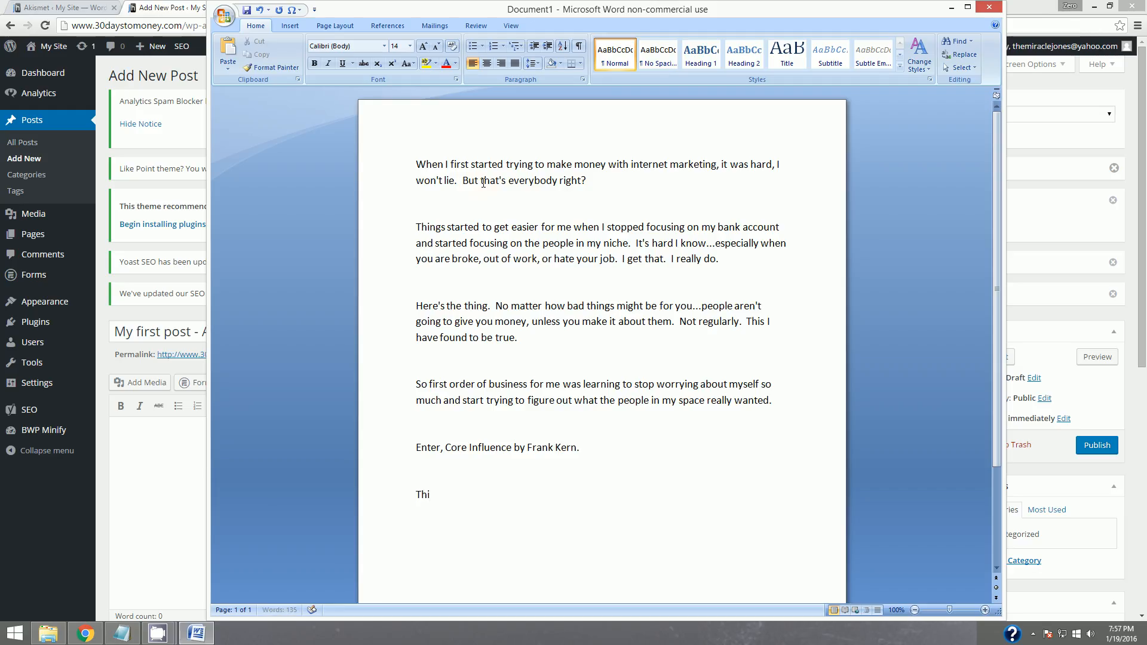
{"action": "type", "text": "s video really blew me away.  It tau"}
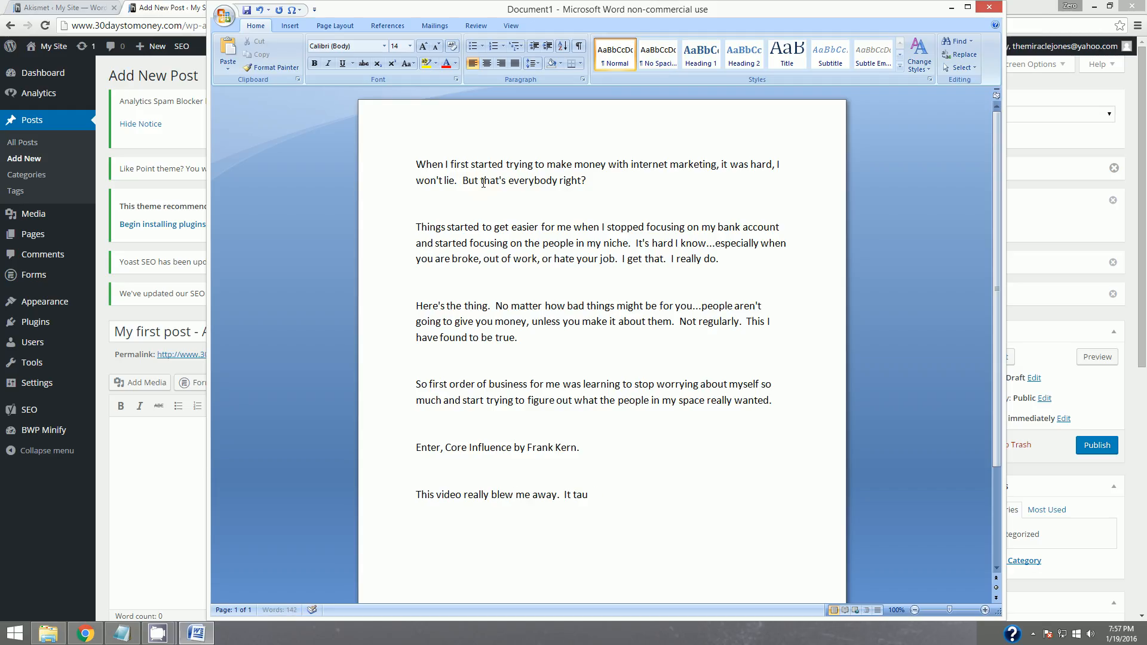
{"action": "type", "text": "ght me a simle exercise to figure out"}
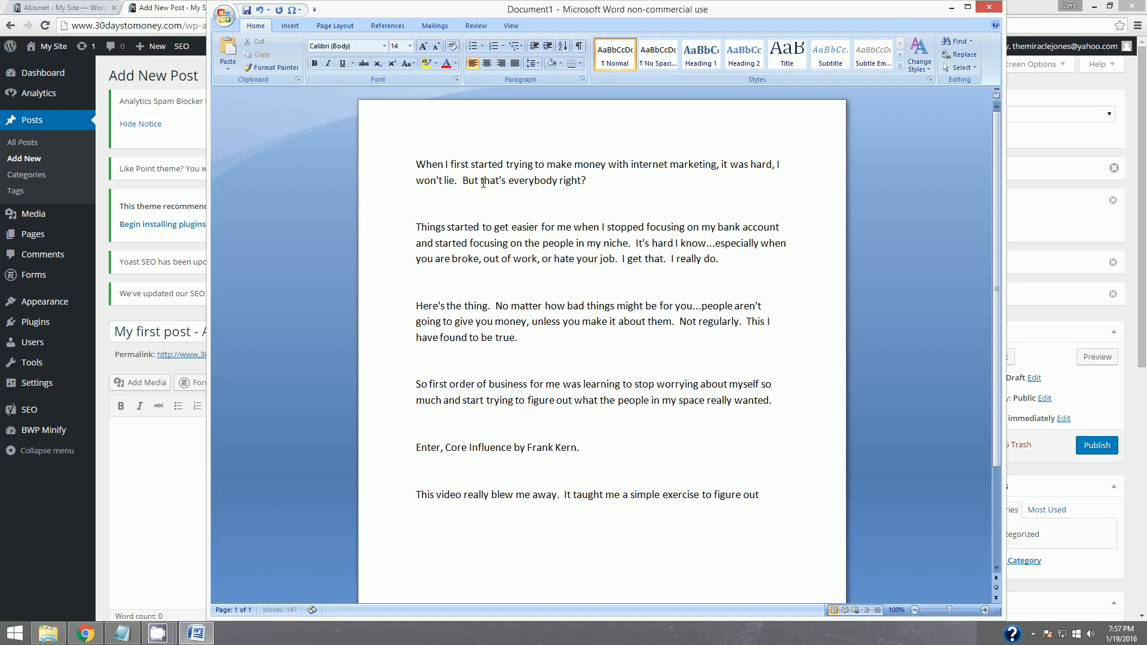
{"action": "type", "text": " who I was better and then to ap"}
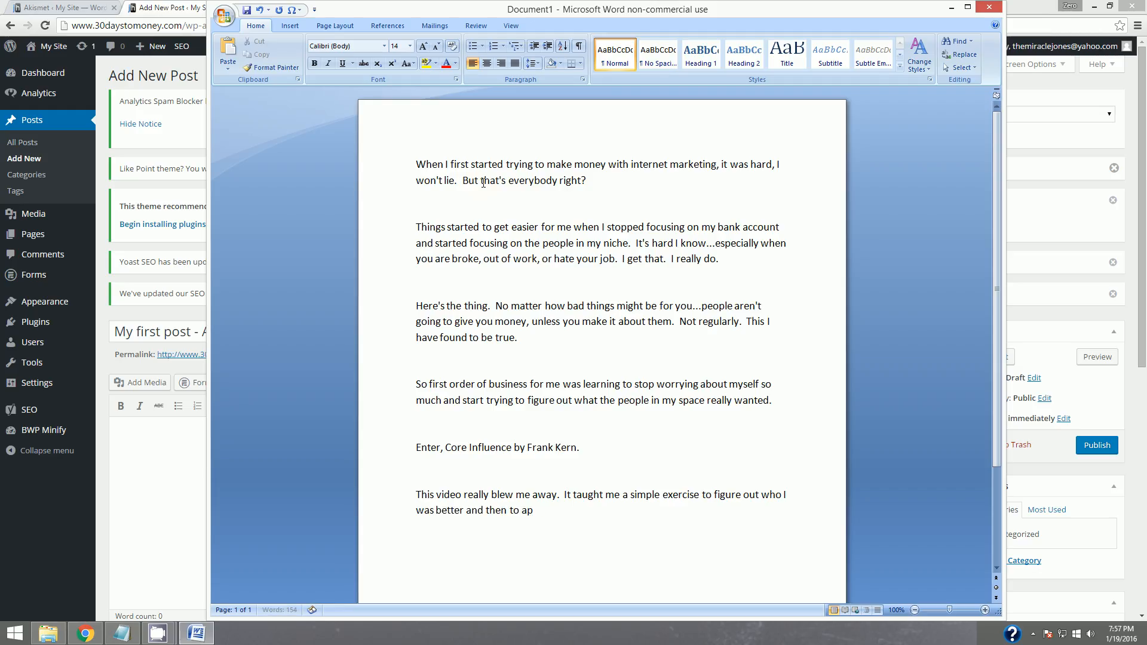
Finish the paragraph with "apply the same exercise to my target market and to build a fictional representation of that market.", correcting the misspelled "exercise"
{"action": "type", "text": "ply the same excersice t"}
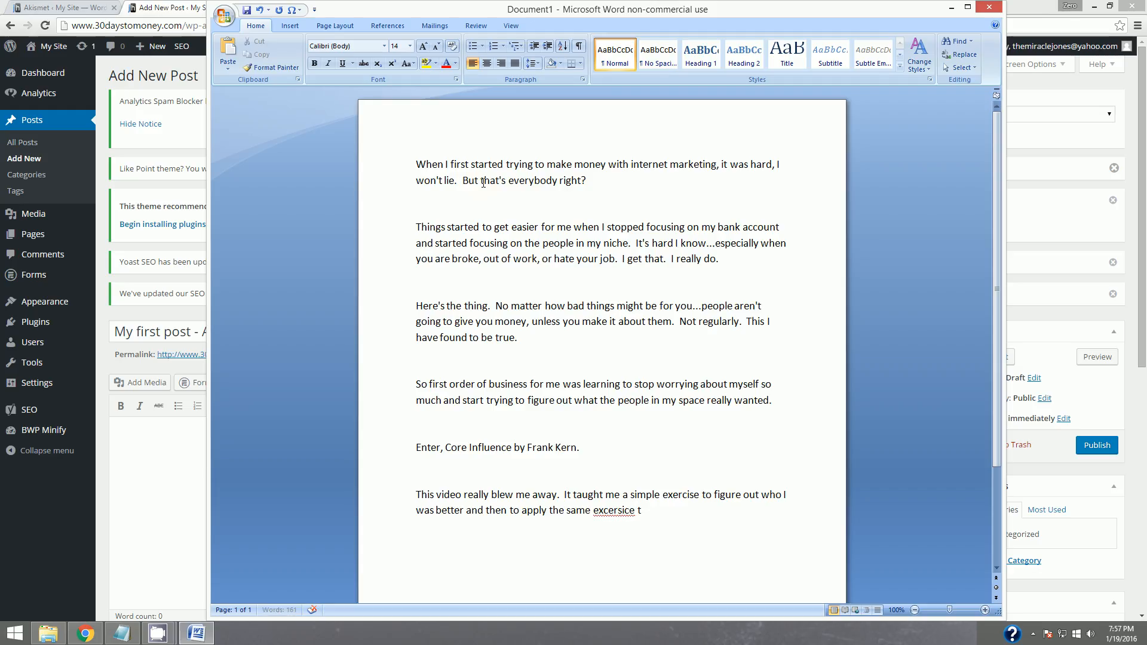
{"action": "type", "text": "o my target market and "}
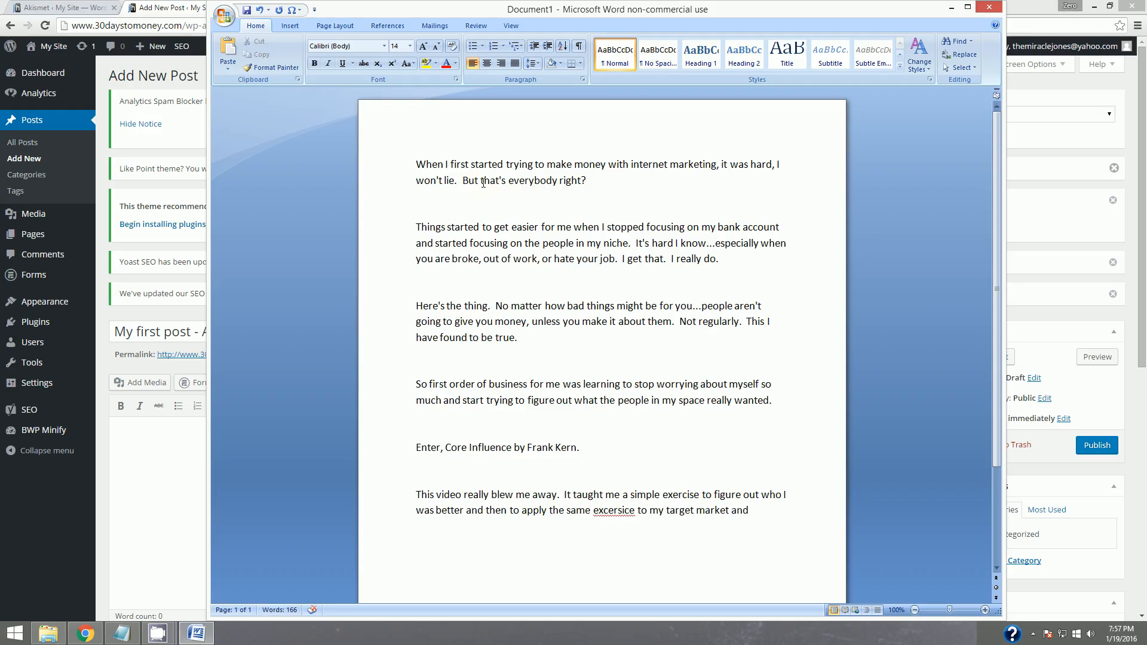
{"action": "type", "text": "to b uild"}
{"action": "key", "text": "BackSpace"}
{"action": "key", "text": "BackSpace"}
{"action": "key", "text": "BackSpace"}
{"action": "key", "text": "BackSpace"}
{"action": "key", "text": "BackSpace"}
{"action": "type", "text": "uild a fictional represent"}
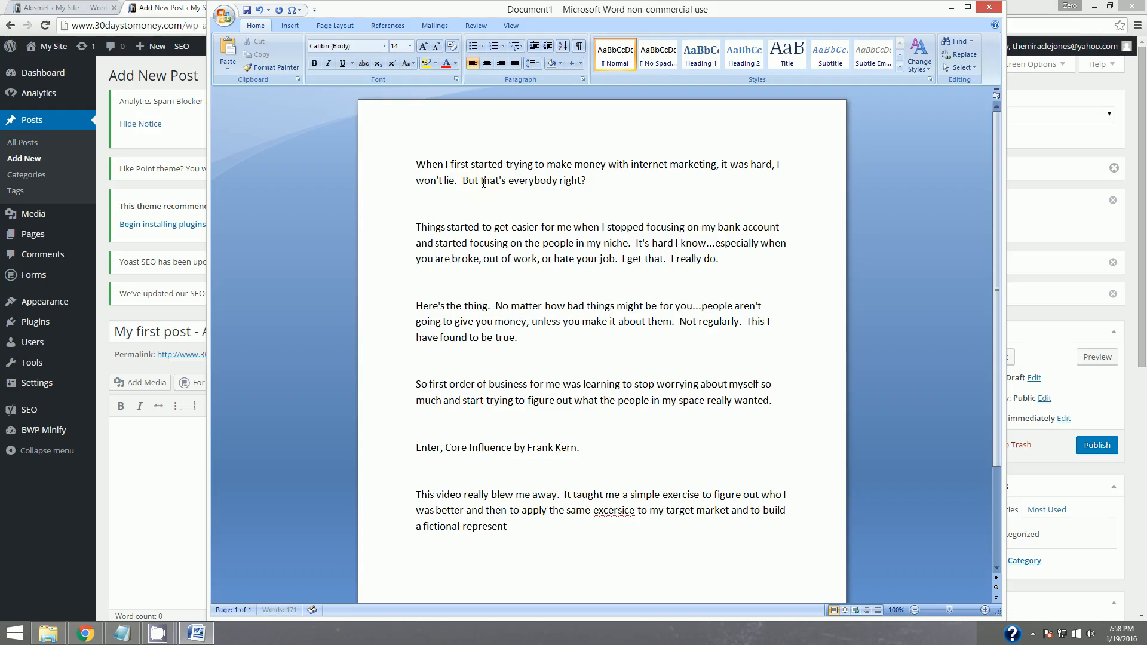
{"action": "type", "text": "ation of that market."}
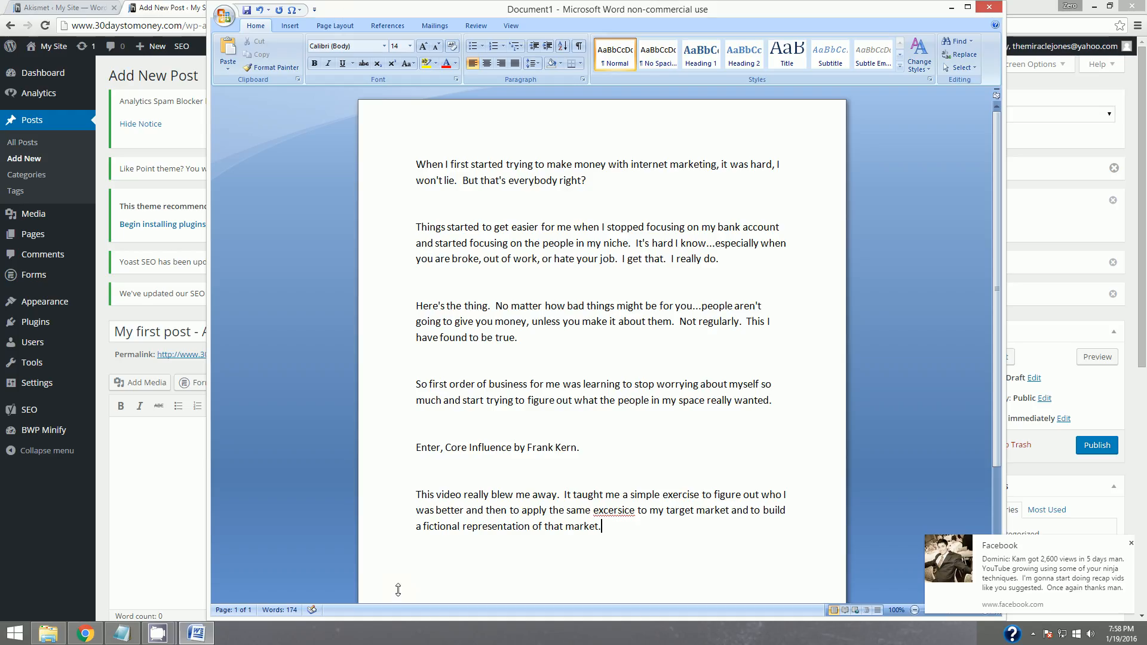
{"action": "right_click", "coordinate": [620, 507]}
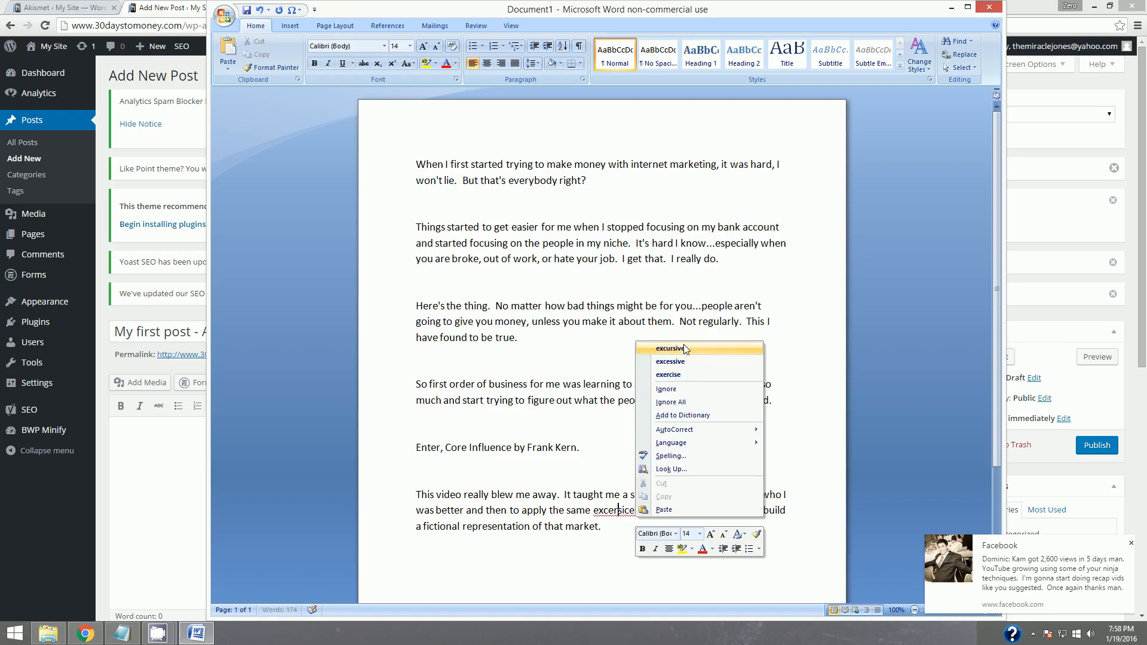
{"action": "left_click", "coordinate": [674, 374]}
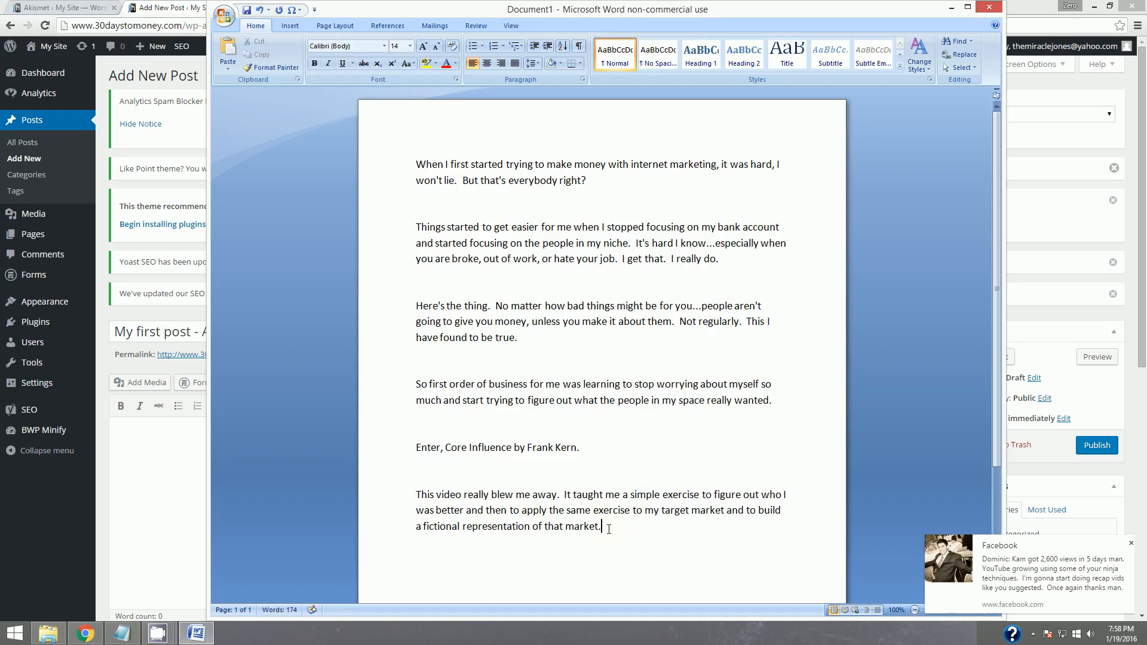
Start a new paragraph with "I know, I know...it sounds pretty hokey. I get that. I can tell you though, this really works."
{"action": "key", "text": "Return"}
{"action": "key", "text": "Return"}
{"action": "type", "text": "I know, I know...it sounds pretty hoacky."}
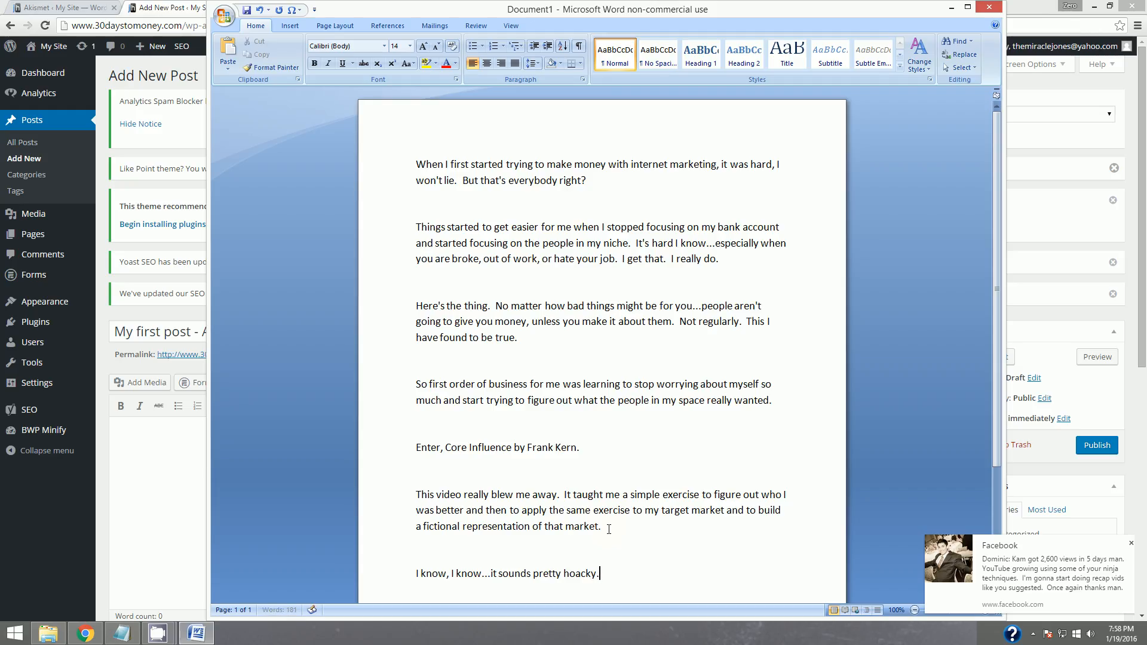
{"action": "key", "text": "BackSpace"}
{"action": "key", "text": "BackSpace"}
{"action": "key", "text": "BackSpace"}
{"action": "type", "text": "key.  I get taht"}
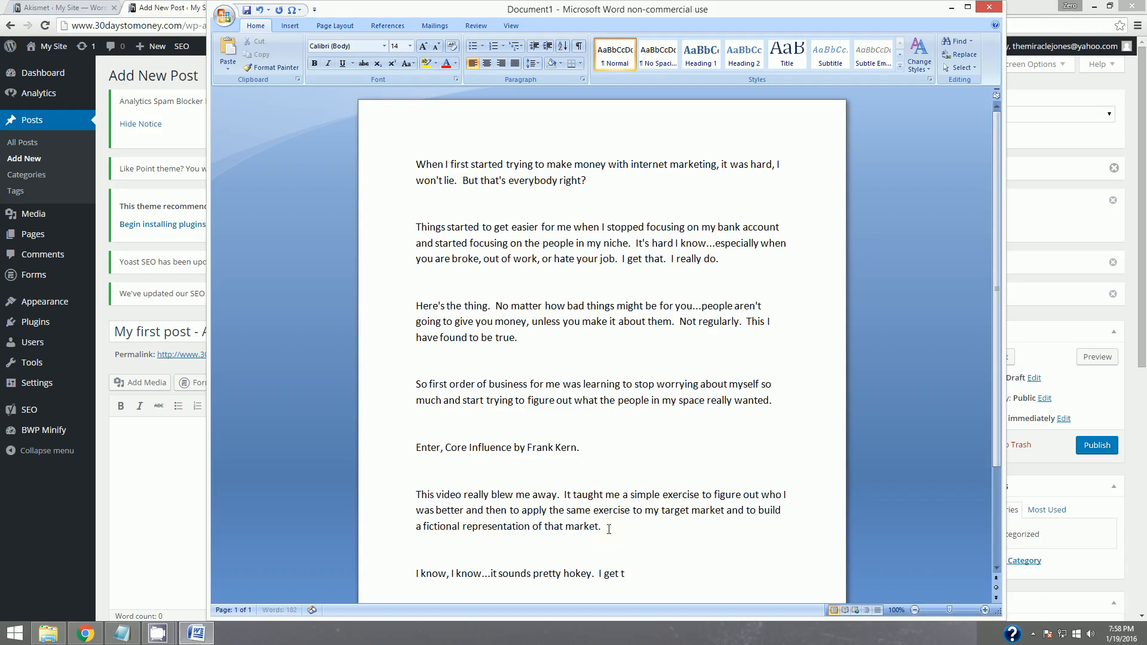
{"action": "key", "text": "BackSpace"}
{"action": "key", "text": "BackSpace"}
{"action": "key", "text": "BackSpace"}
{"action": "type", "text": "hat.  I can tell you though, this reall"}
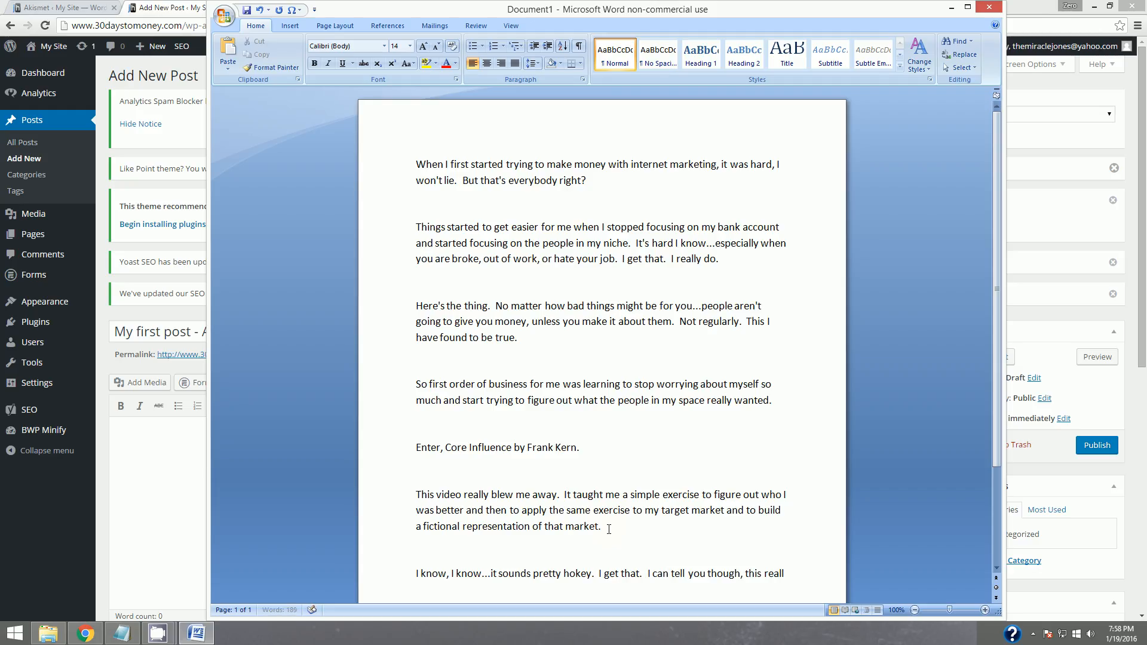
{"action": "type", "text": "y works."}
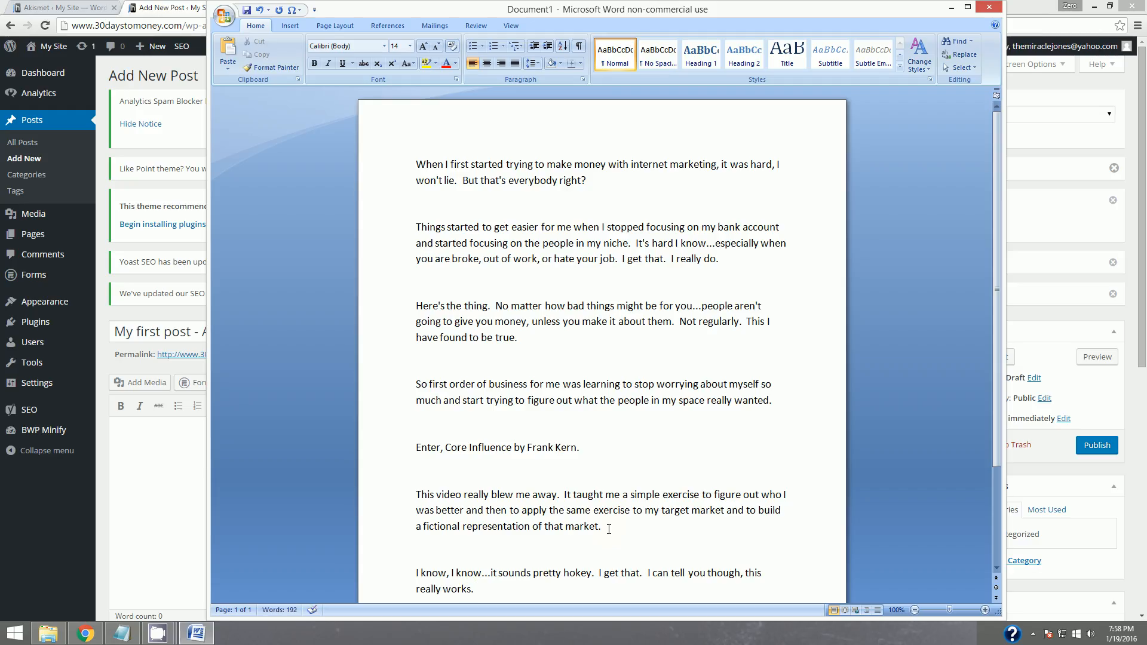
Finish the paragraph with "It worked for many people before me, it worked for me, and it can work for you also. It's called creating an avatar."
{"action": "type", "text": "  It worked for many people before"}
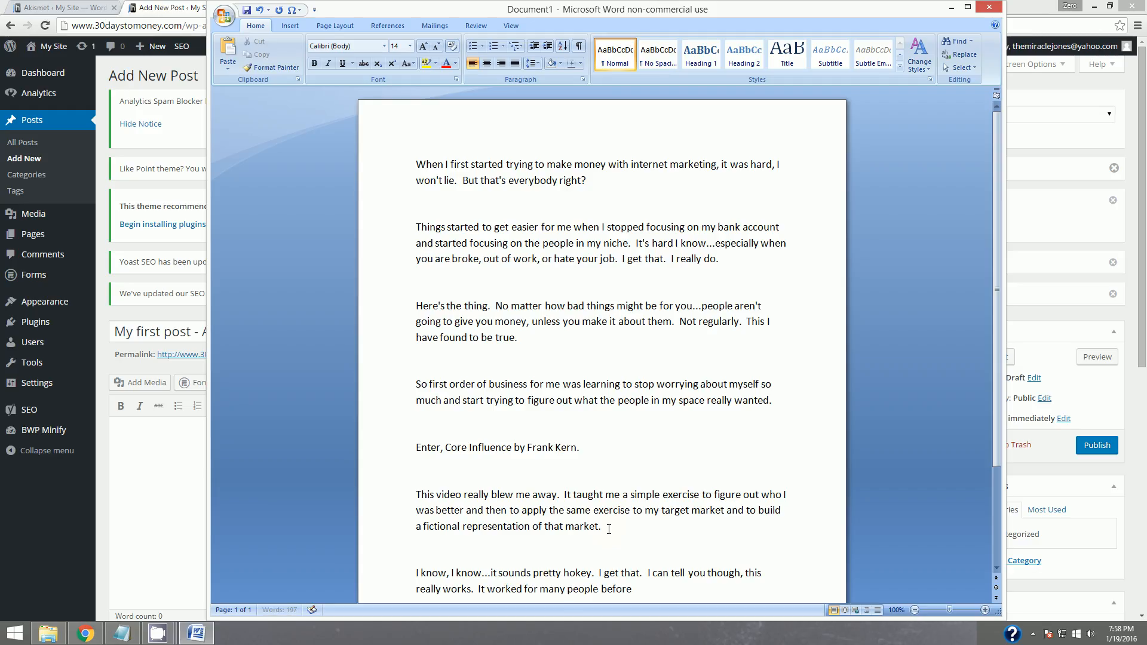
{"action": "type", "text": " me, it worked for me, and it can wo"}
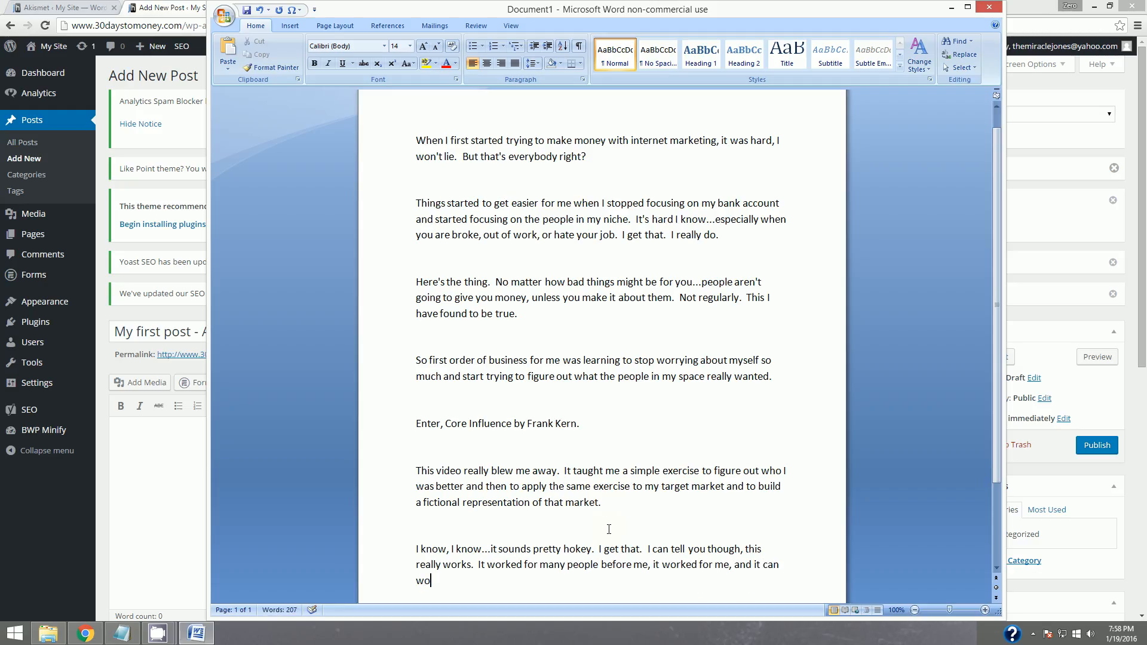
{"action": "type", "text": "rk for you also."}
{"action": "type", "text": "It's called creating an "}
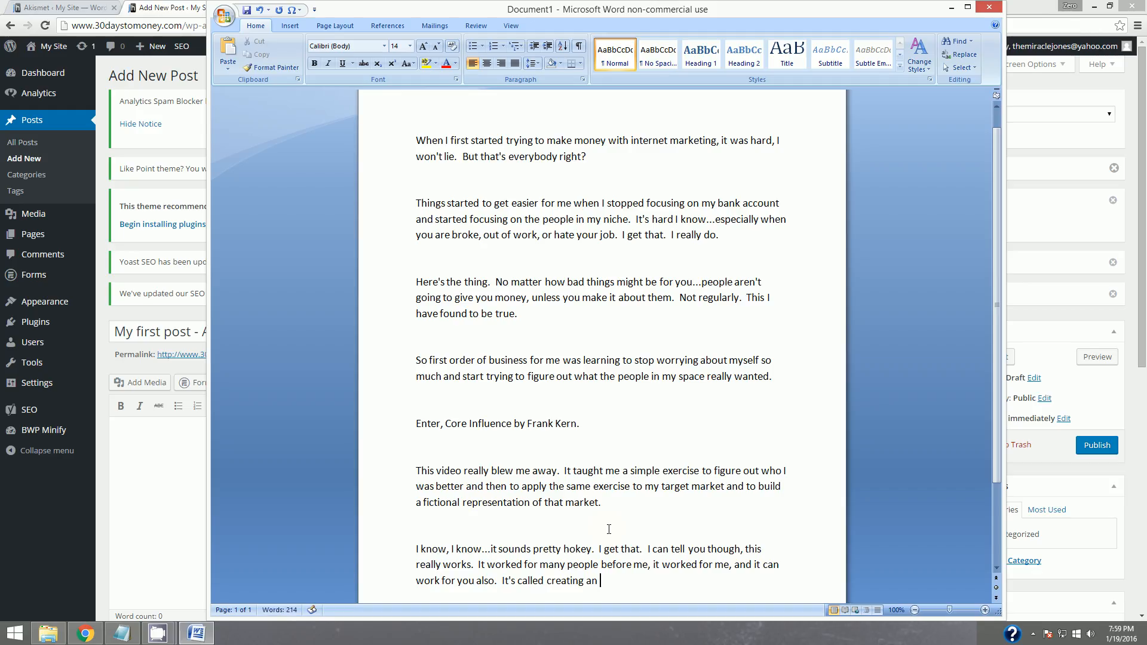
{"action": "type", "text": "avatar."}
Start another paragraph with "This video embedded above me will walk you through a simple excersice that will show you exactly how to do just"
{"action": "key", "text": "Return"}
{"action": "key", "text": "Return"}
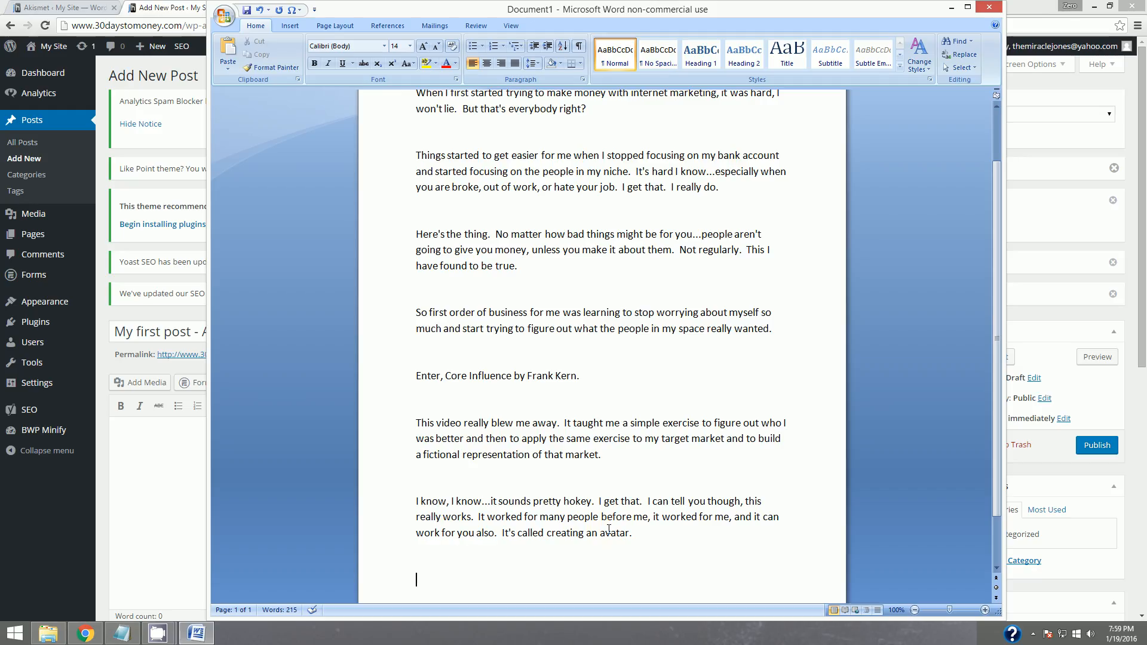
{"action": "type", "text": "This video embedded"}
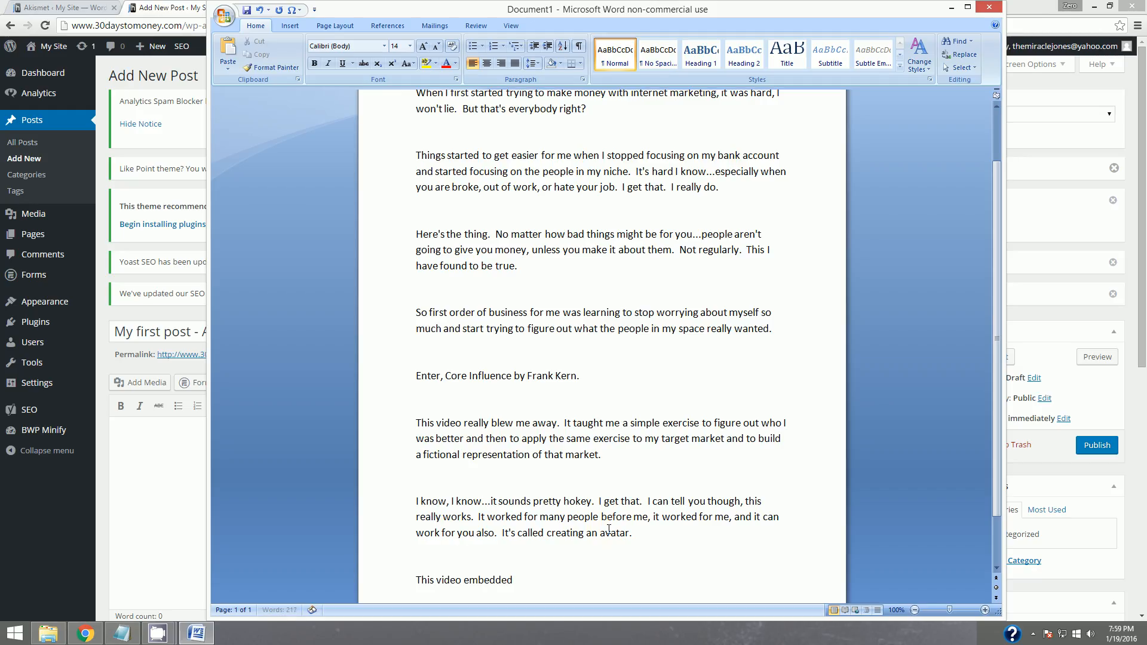
{"action": "type", "text": " above me will walk you through a"}
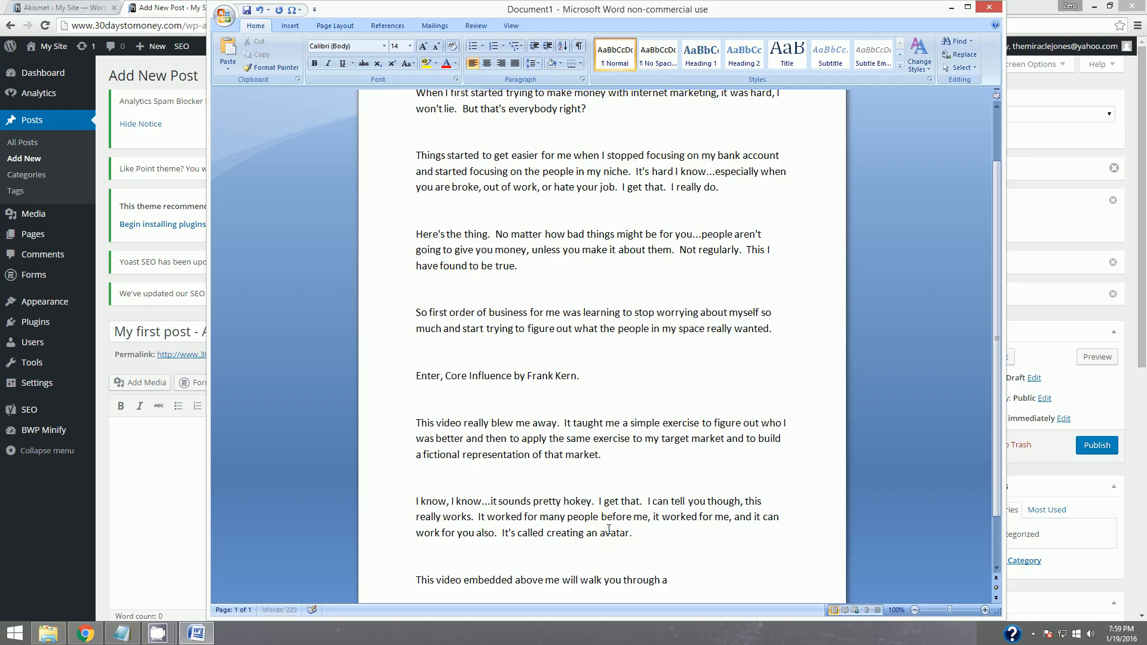
{"action": "type", "text": " simple excersice that will show you exa"}
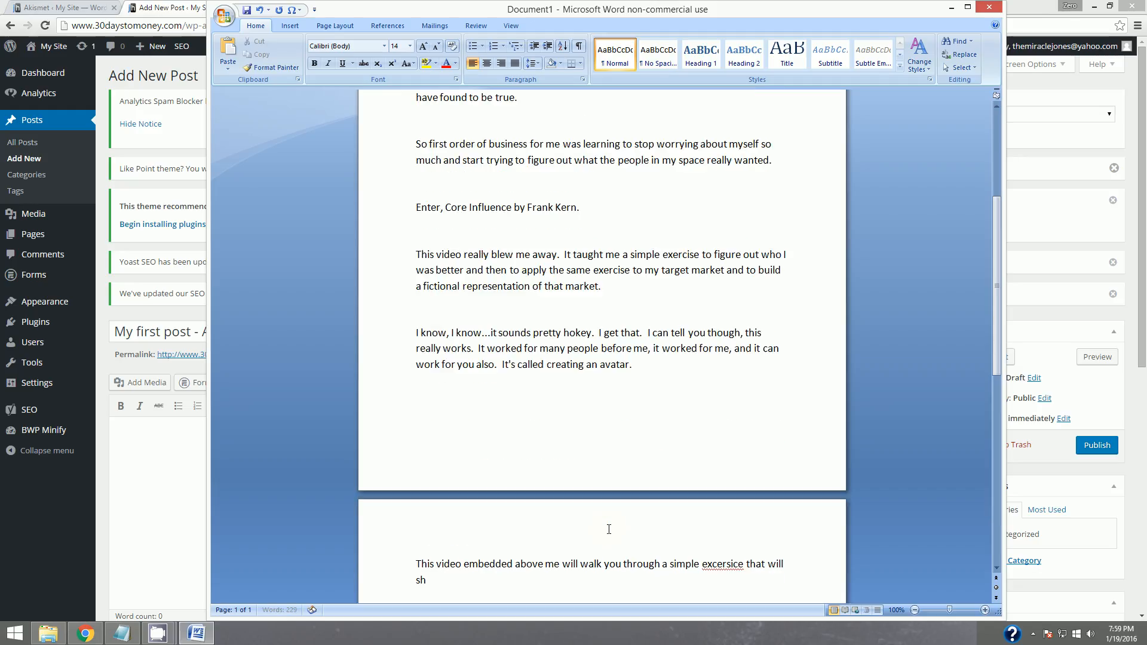
{"action": "type", "text": "ctly how to do just"}
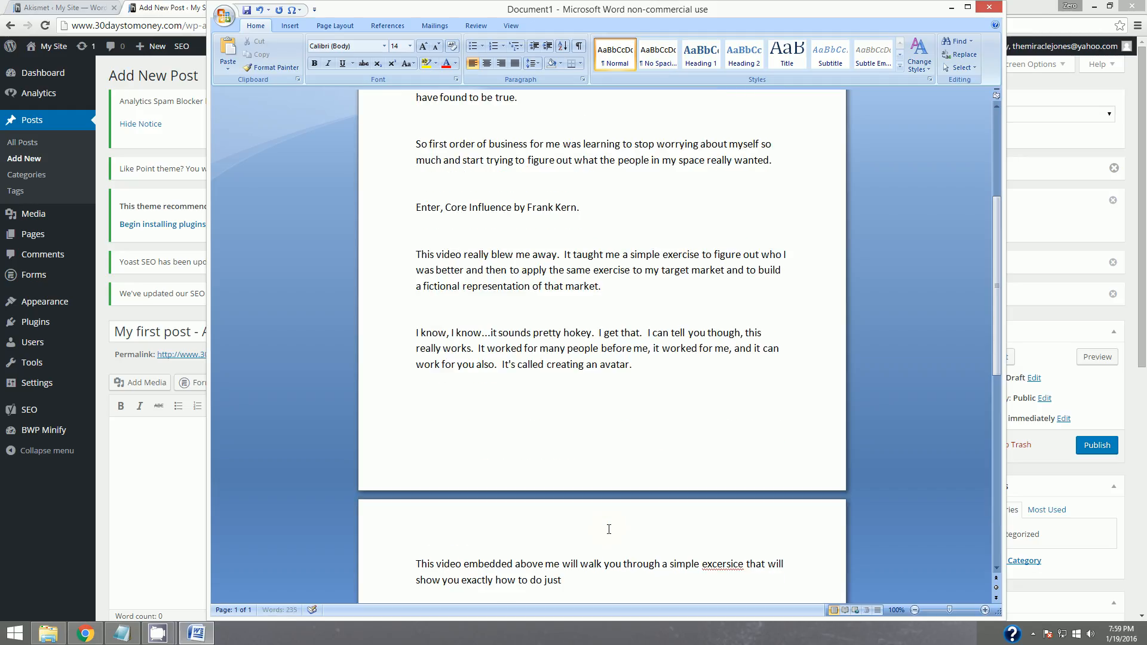
Continue the paragraph with "that. Now I understand that it'as about 2 hours long"
{"action": "type", "text": " that.  NBow"}
{"action": "key", "text": "BackSpace"}
{"action": "key", "text": "BackSpace"}
{"action": "key", "text": "BackSpace"}
{"action": "key", "text": "BackSpace"}
{"action": "type", "text": "ow I understand that it"}
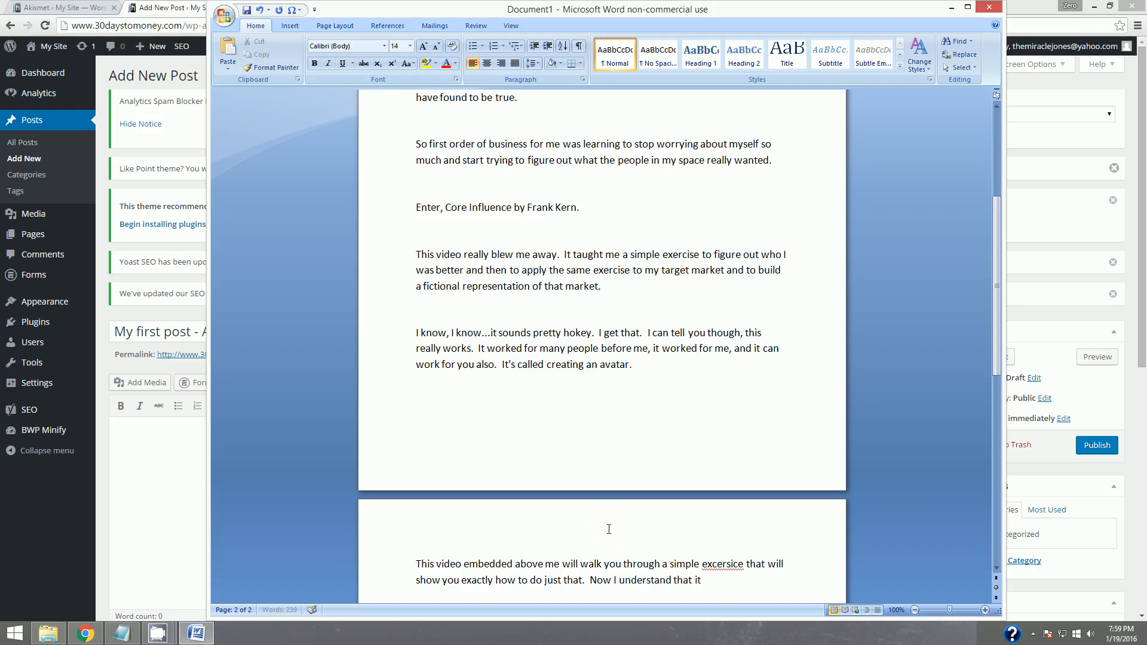
{"action": "type", "text": "'as about 2 hours long an"}
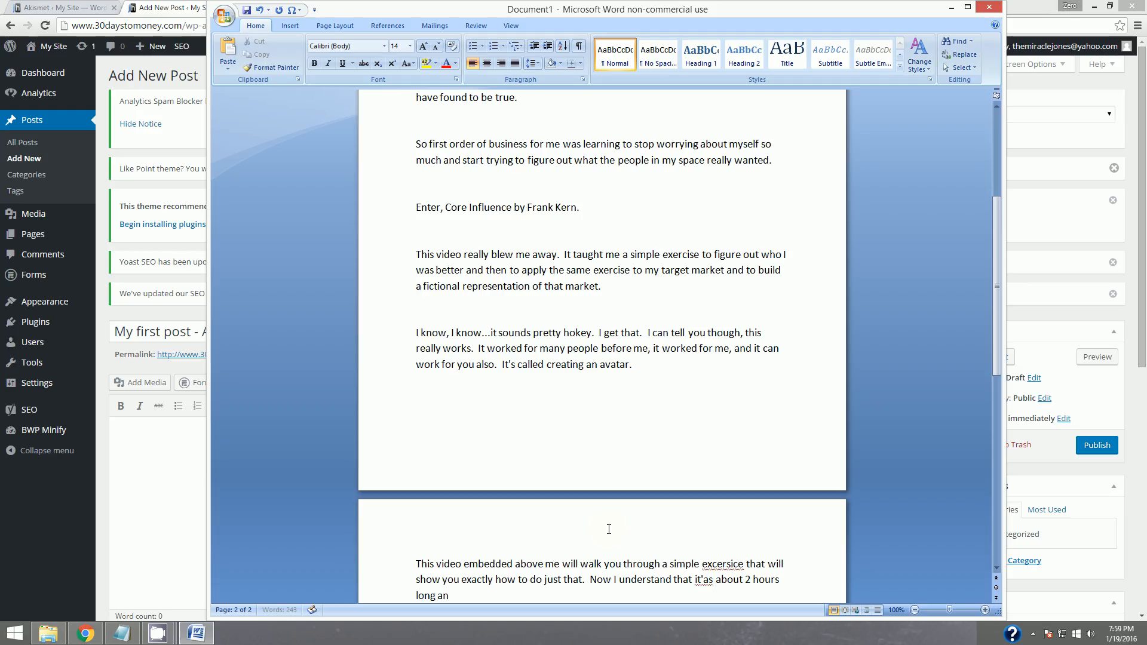
Finish the paragraph with "and we all got things to do...but trust me...it's well worth your time to watch this." and leave a blank line below
{"action": "type", "text": "d we all got things to do..."}
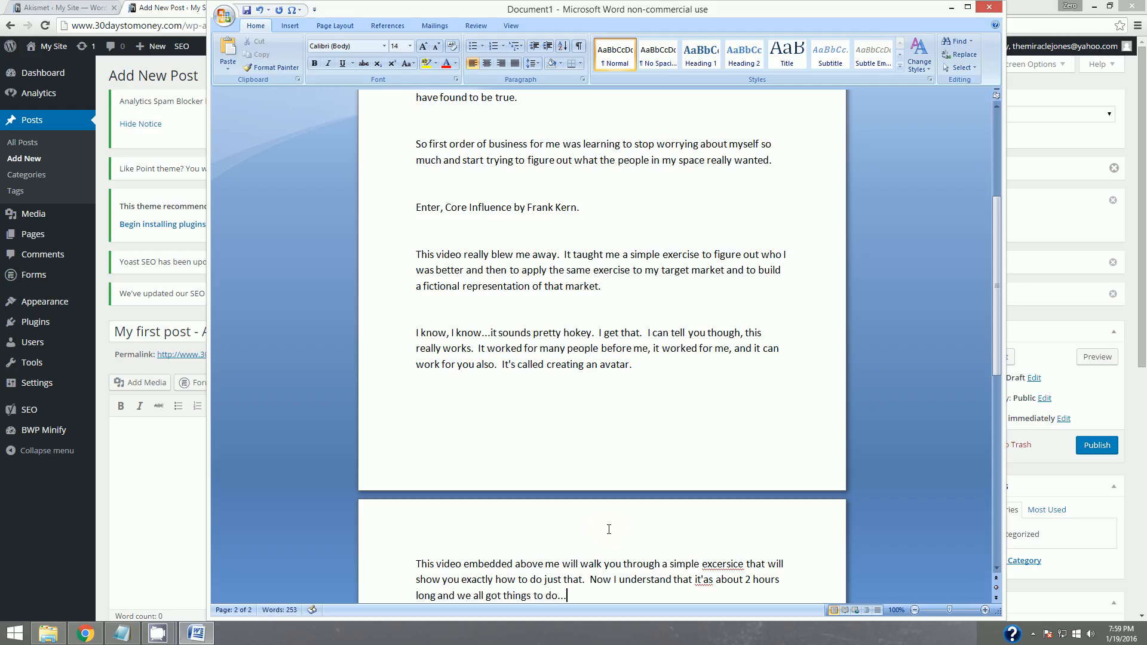
{"action": "type", "text": "but trust me...it's well"}
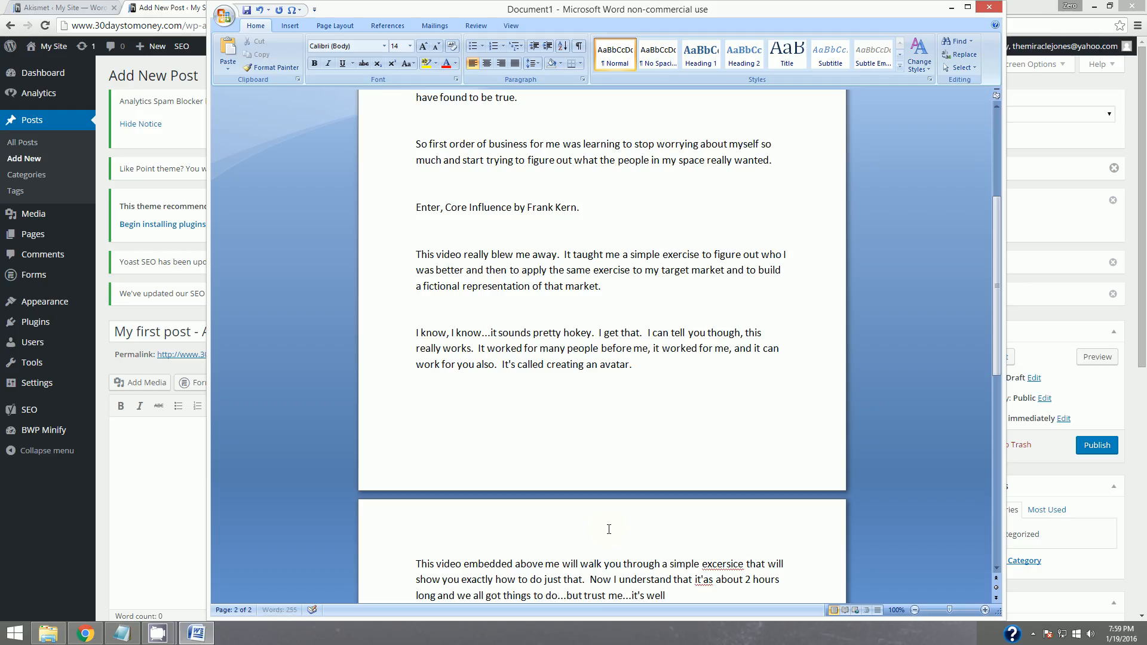
{"action": "type", "text": " worth your time to watch this."}
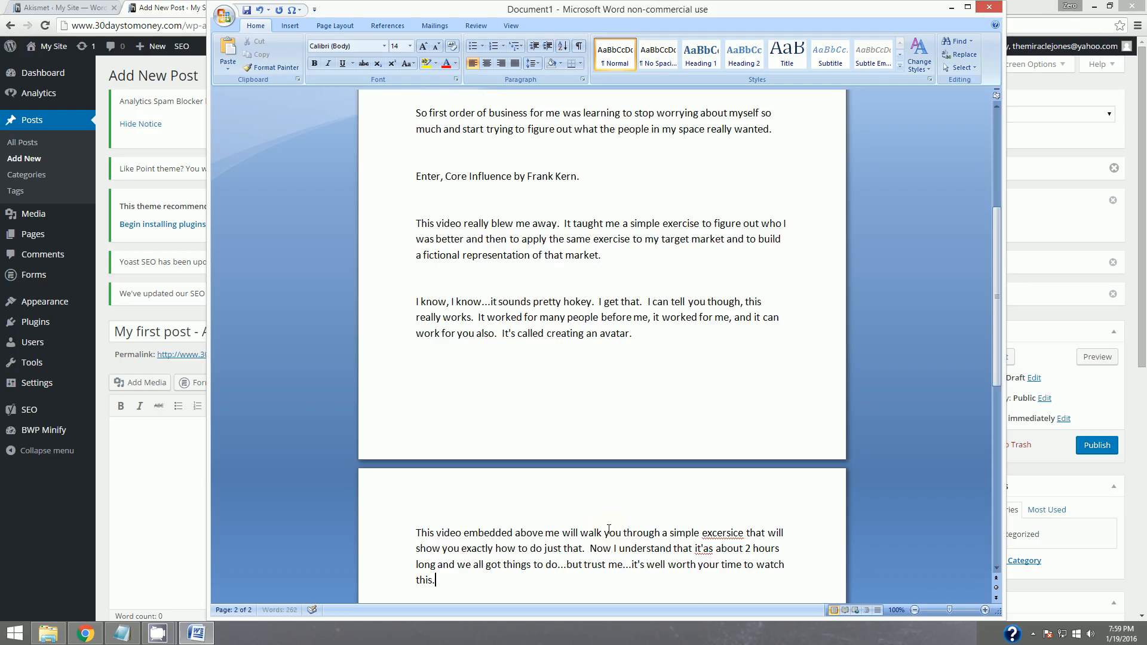
{"action": "key", "text": "Return"}
{"action": "key", "text": "Return"}
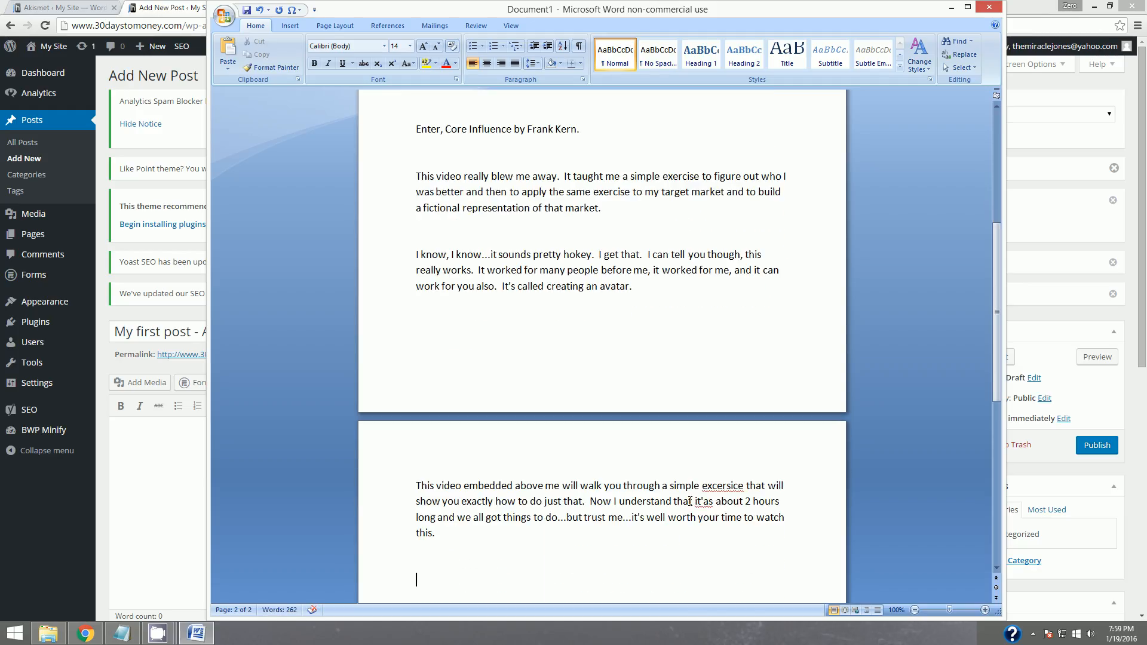
Correct the spelling of "it'as" to "it's" and "excersice" to "exercise" in the last paragraph
{"action": "right_click", "coordinate": [702, 502]}
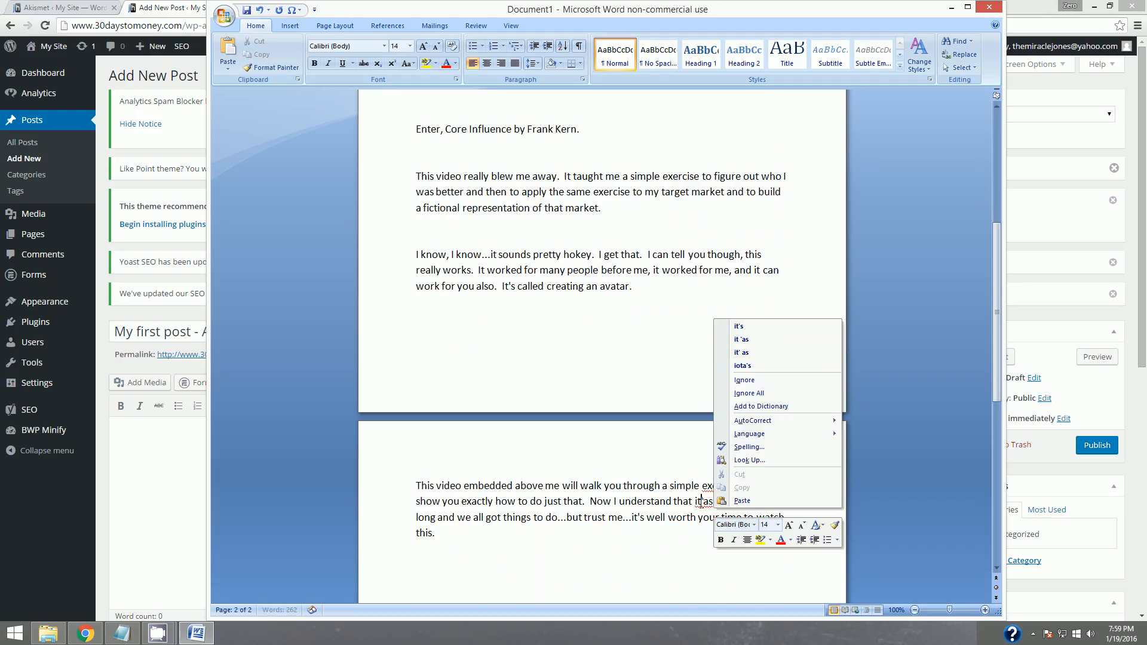
{"action": "left_click", "coordinate": [738, 326]}
{"action": "right_click", "coordinate": [724, 486]}
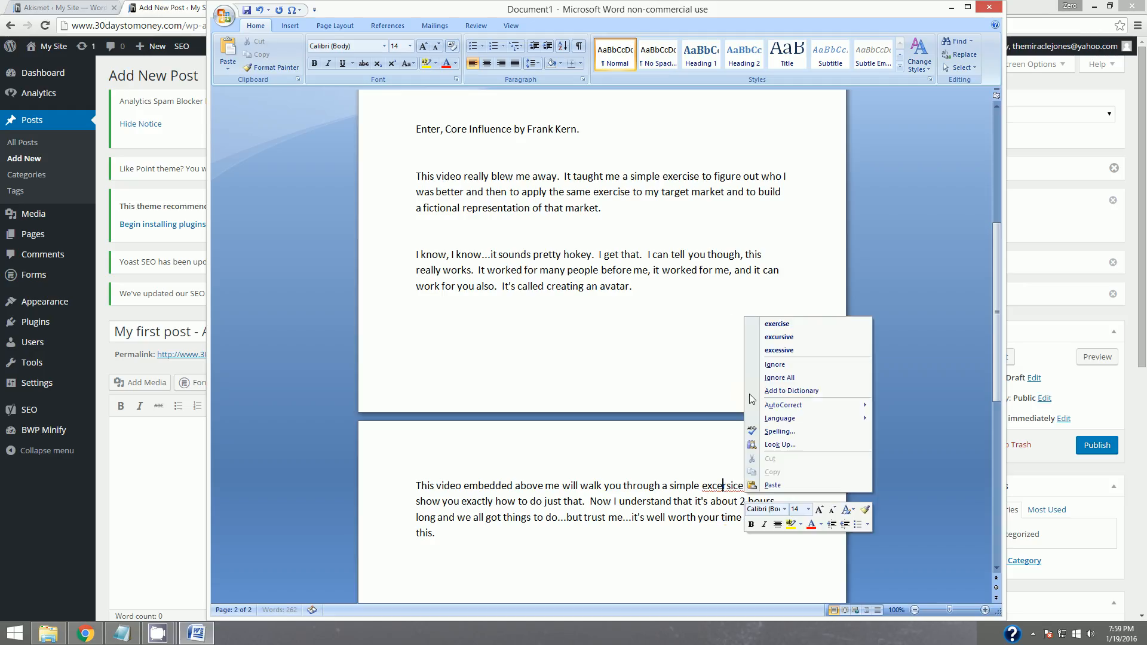
{"action": "left_click", "coordinate": [776, 323]}
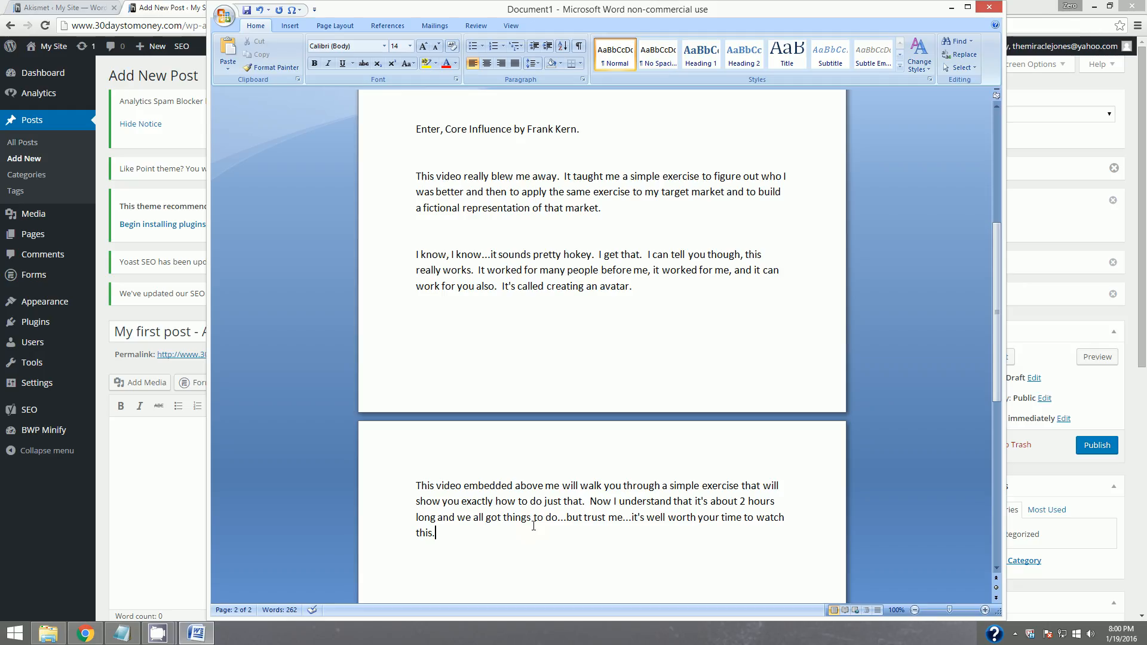
Start a new paragraph with "I won't bore you anymore with my drivel." and dismiss the McAfee pop-up
{"action": "key", "text": "Return"}
{"action": "key", "text": "Return"}
{"action": "type", "text": "I won't"}
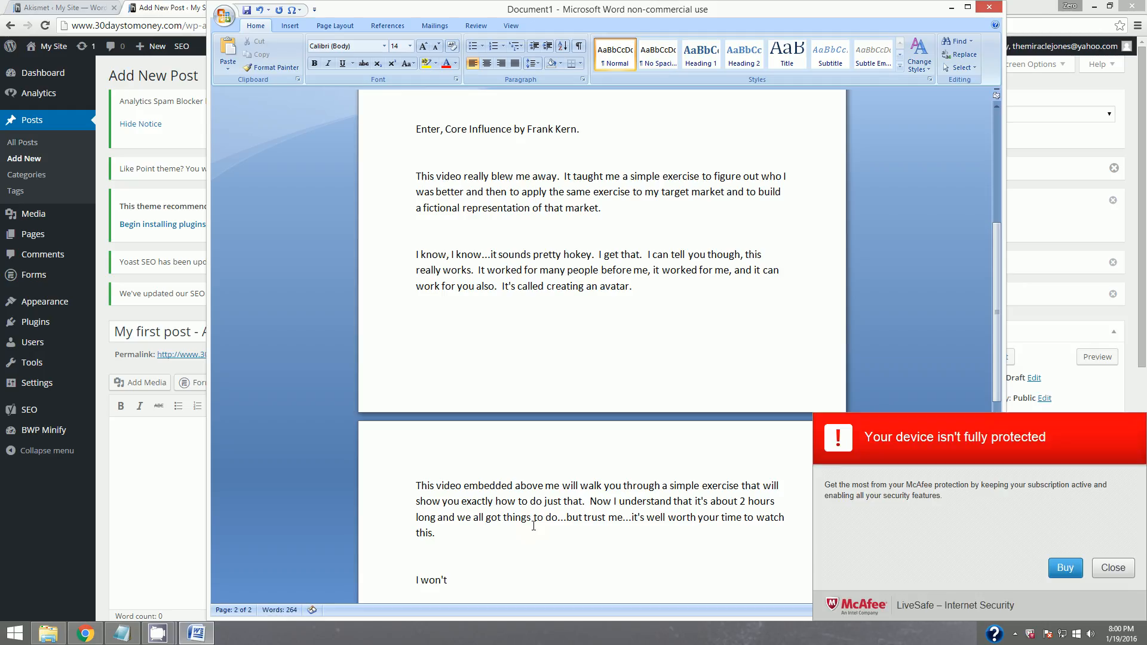
{"action": "type", "text": " bore"}
{"action": "left_click", "coordinate": [1101, 568]}
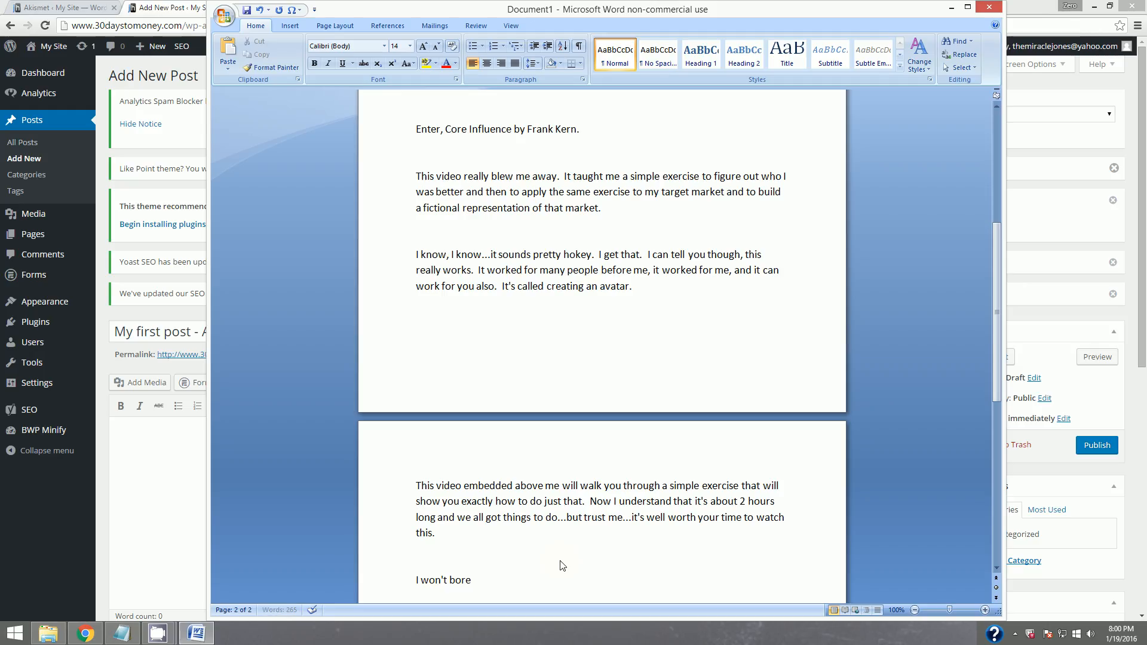
{"action": "type", "text": "you anymore with my drivel.  I w.ll"}
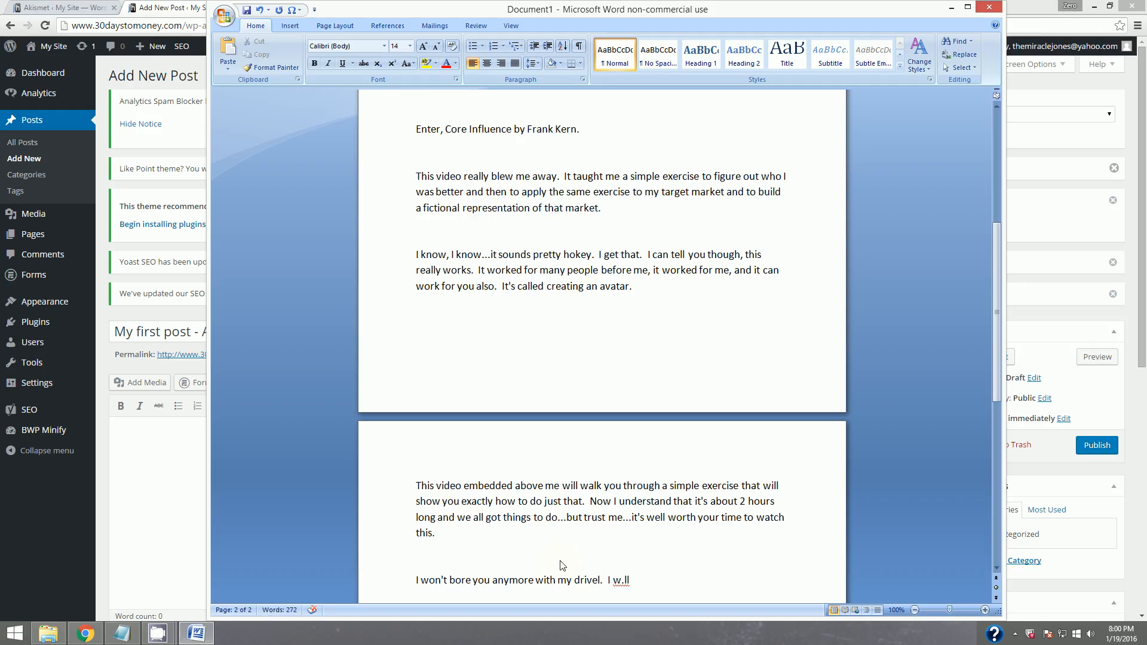
Continue the paragraph with "I will say only that I wish you the best in all your ventures"
{"action": "key", "text": "BackSpace"}
{"action": "key", "text": "BackSpace"}
{"action": "key", "text": "BackSpace"}
{"action": "key", "text": "BackSpace"}
{"action": "type", "text": "ill say only that I wish"}
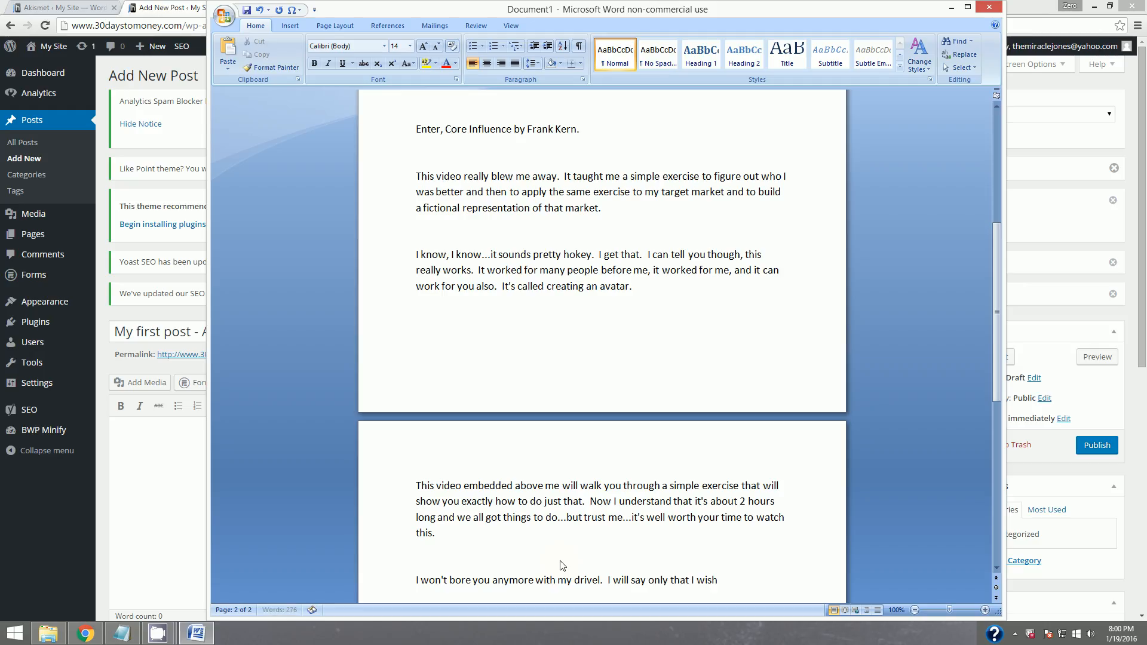
{"action": "type", "text": " you the best in all your ventures"}
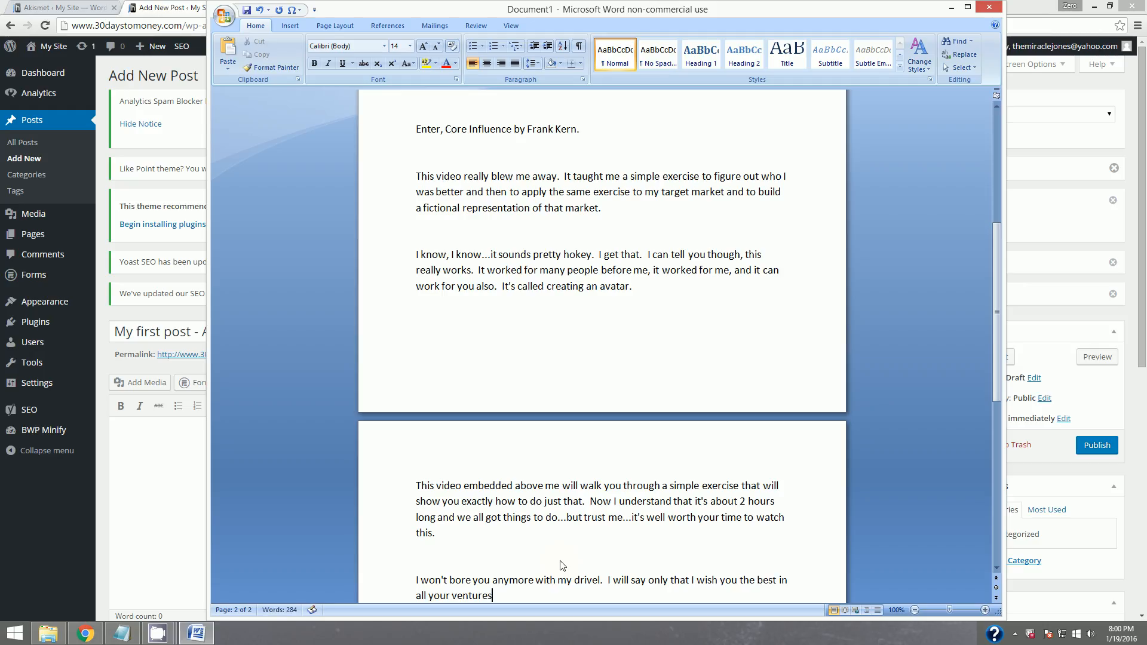
End that sentence with a period and add "If you have any questions don't hesitate to email me"
{"action": "type", "text": ".  If you have any qyuestions"}
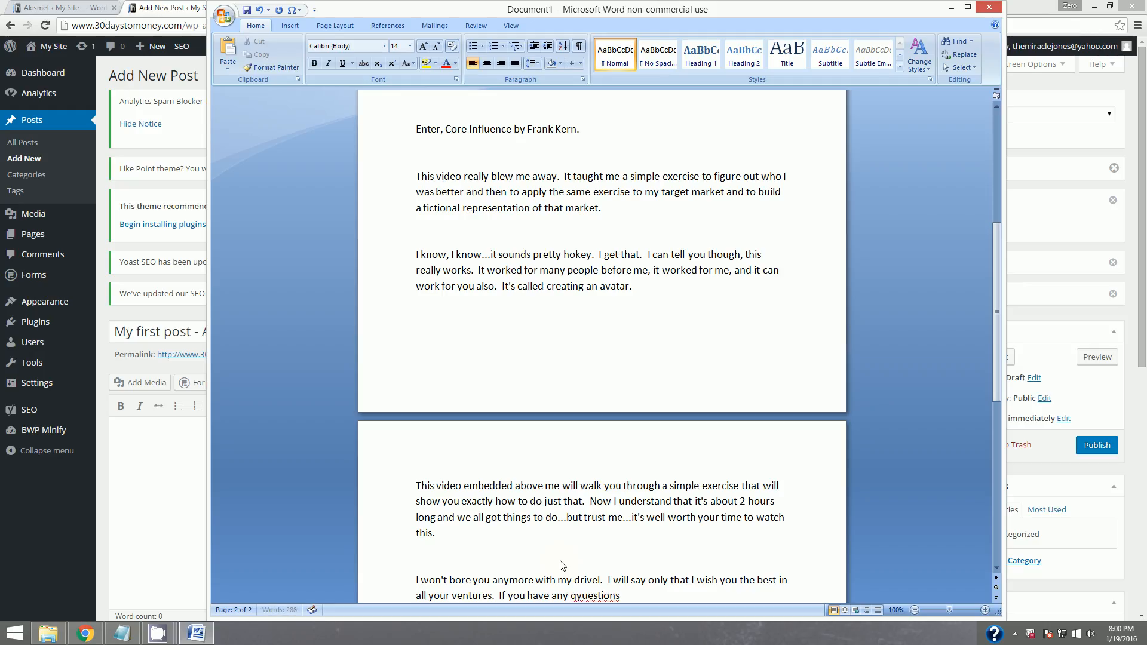
{"action": "key", "text": "BackSpace"}
{"action": "key", "text": "BackSpace"}
{"action": "key", "text": "BackSpace"}
{"action": "key", "text": "BackSpace"}
{"action": "key", "text": "BackSpace"}
{"action": "key", "text": "BackSpace"}
{"action": "key", "text": "BackSpace"}
{"action": "key", "text": "BackSpace"}
{"action": "key", "text": "BackSpace"}
{"action": "type", "text": "uestions don't"}
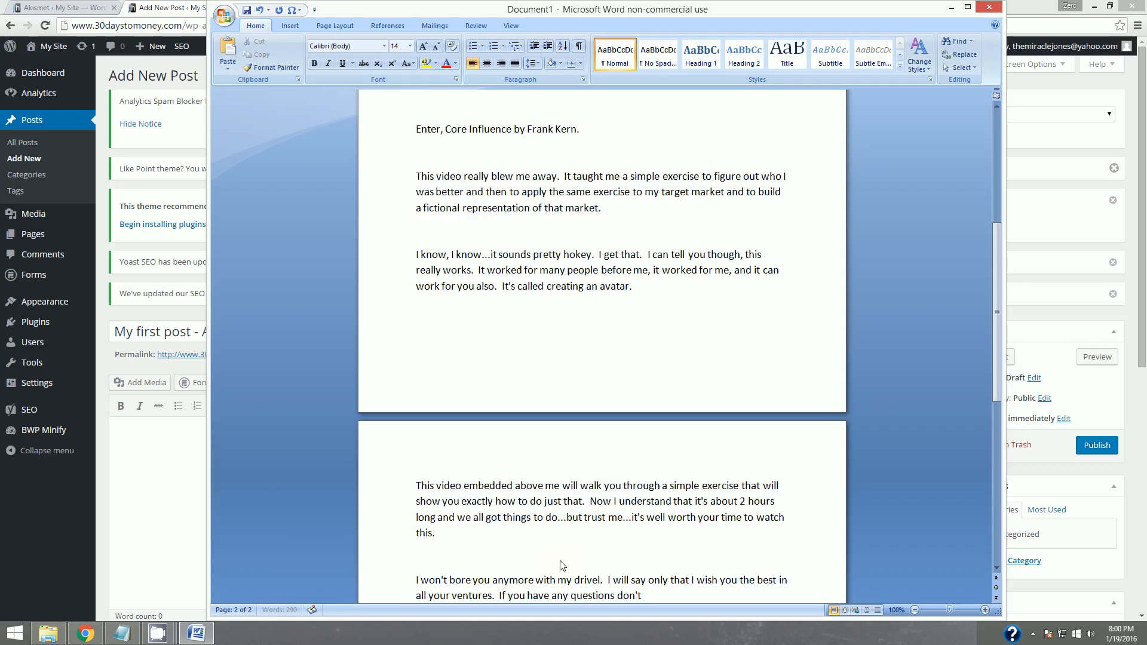
{"action": "type", "text": " hesitate to email me"}
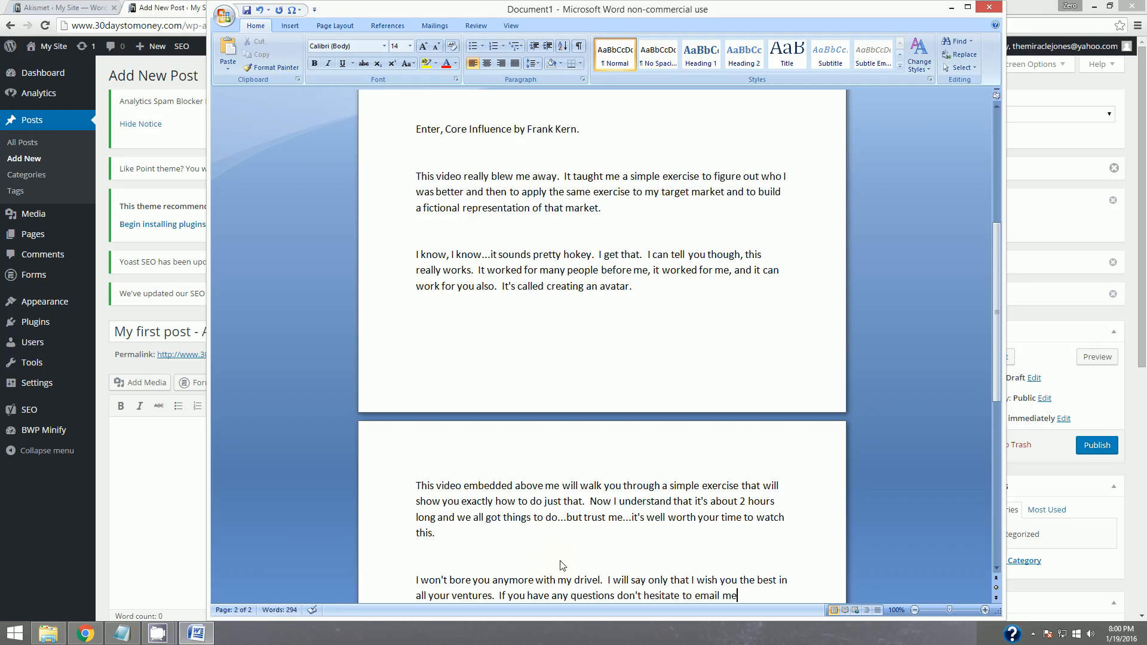
{"action": "type", "text": "."}
{"action": "key", "text": "BackSpace"}
{"action": "key", "text": "BackSpace"}
{"action": "type", "text": "e"}
{"action": "key", "text": "Left"}
{"action": "key", "text": "Left"}
{"action": "key", "text": "Left"}
{"action": "key", "text": "Left"}
{"action": "key", "text": "Left"}
{"action": "key", "text": "Left"}
{"action": "key", "text": "Left"}
{"action": "key", "text": "Left"}
{"action": "key", "text": "Left"}
{"action": "key", "text": "Left"}
{"action": "key", "text": "Left"}
{"action": "key", "text": "Left"}
{"action": "key", "text": "Right"}
{"action": "key", "text": "Right"}
{"action": "key", "text": "Right"}
{"action": "key", "text": "Right"}
{"action": "key", "text": "Right"}
{"action": "key", "text": "Right"}
{"action": "key", "text": "Right"}
{"action": "key", "text": "Right"}
{"action": "key", "text": "Right"}
{"action": "key", "text": "Right"}
{"action": "key", "text": "Right"}
Finish the paragraph with ". Good luck and GOOOOD NIGHT!" and sign below it with the author's first name
{"action": "type", "text": "."}
{"action": "type", "text": "  Goo"}
{"action": "type", "text": "d luck and GOOOOD NIGHT!~"}
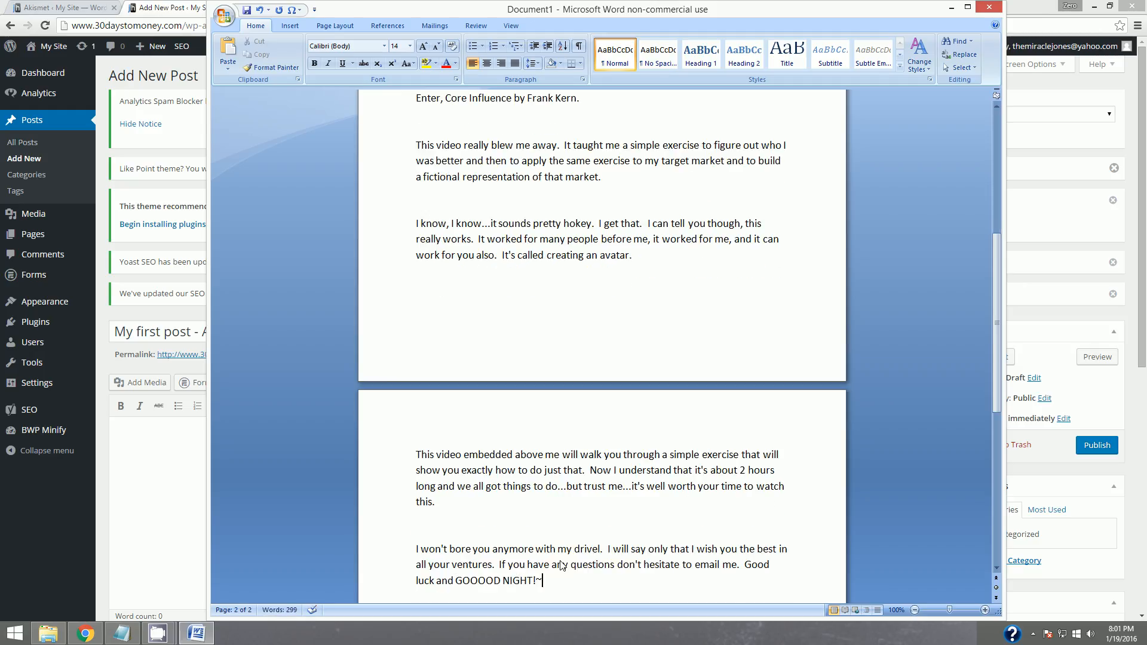
{"action": "key", "text": "BackSpace"}
{"action": "key", "text": "Return"}
{"action": "key", "text": "Return"}
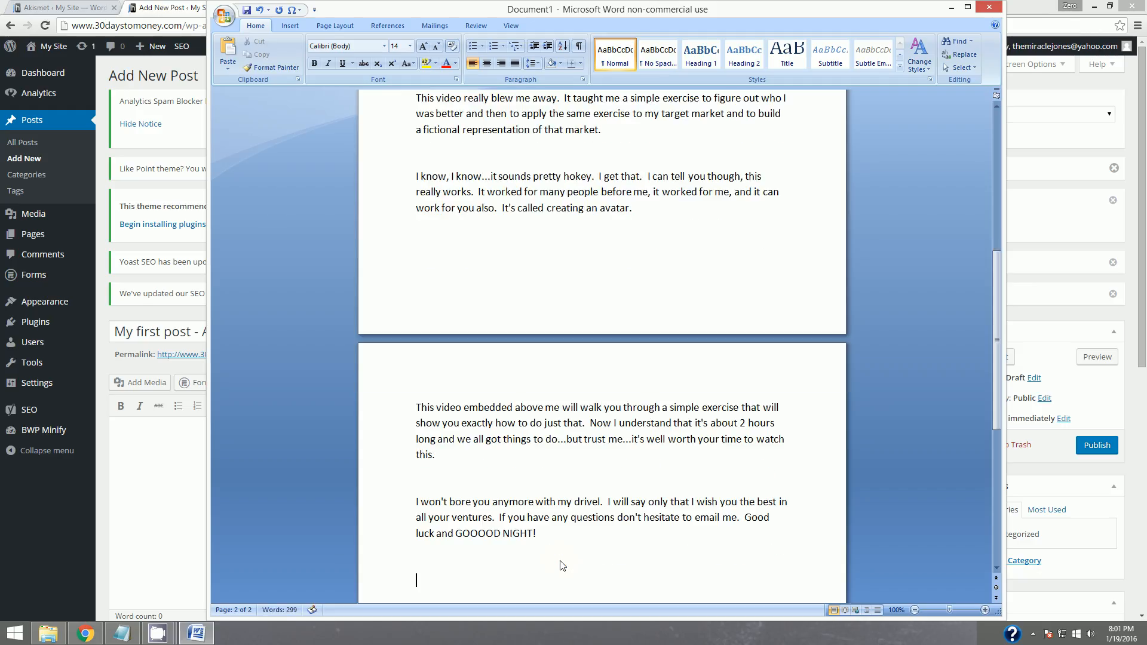
{"action": "type", "text": "Kam"}
Copy the whole draft and paste it into the body of the new post in WordPress
{"action": "left_click_drag", "start_coordinate": [458, 577], "coordinate": [414, 145]}
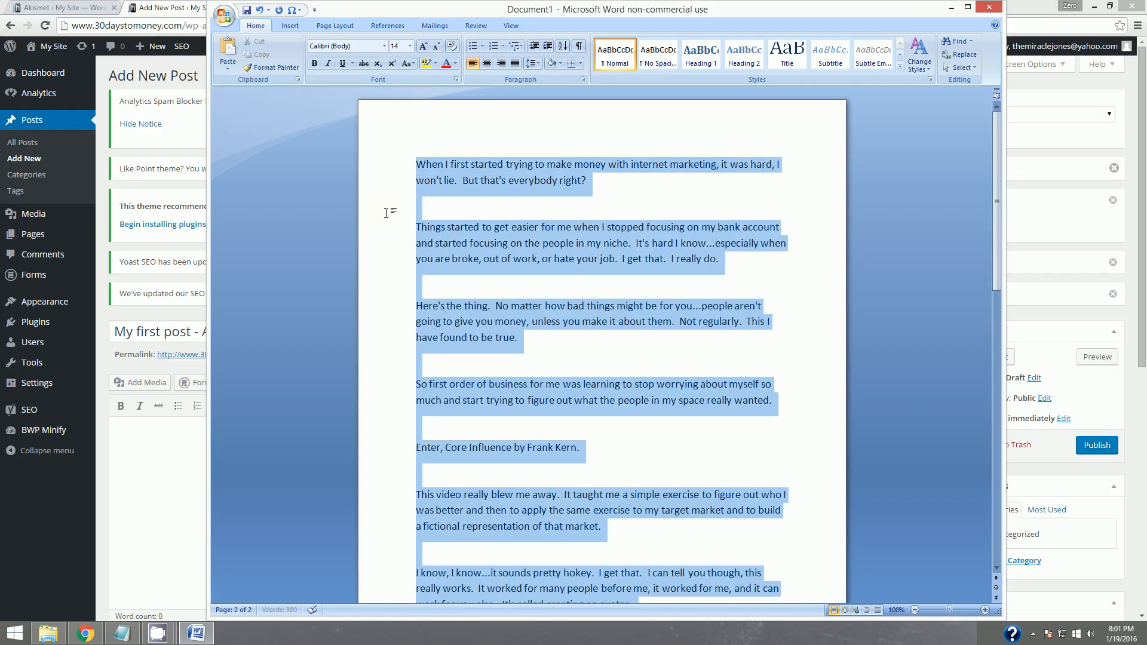
{"action": "left_click", "coordinate": [951, 7]}
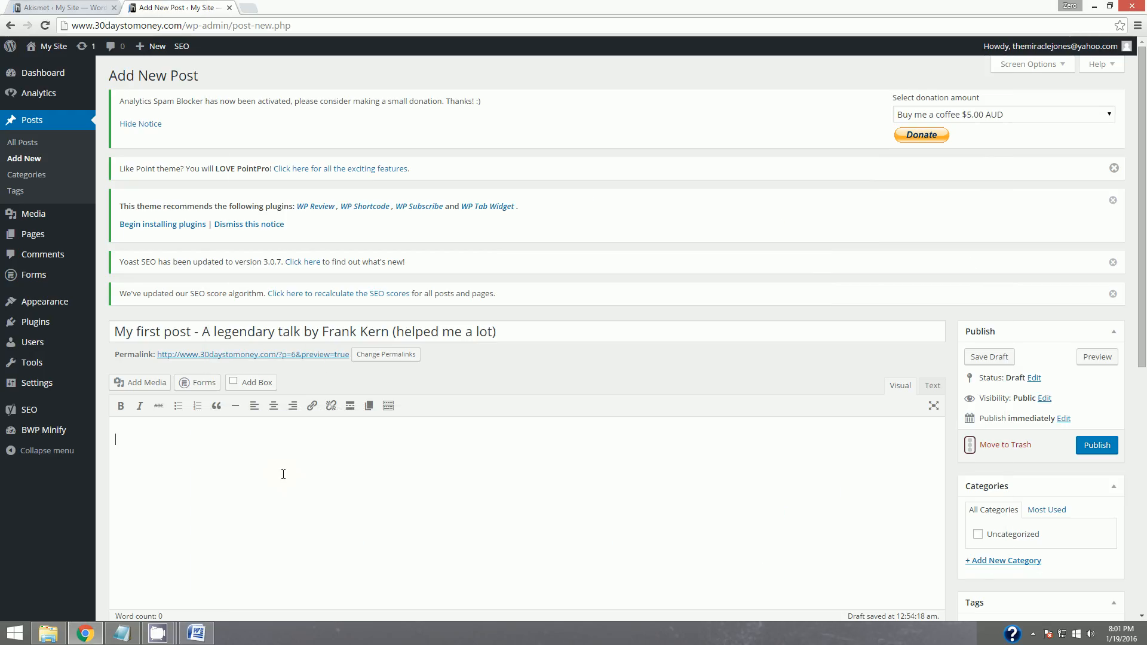
{"action": "key", "text": "ctrl+v"}
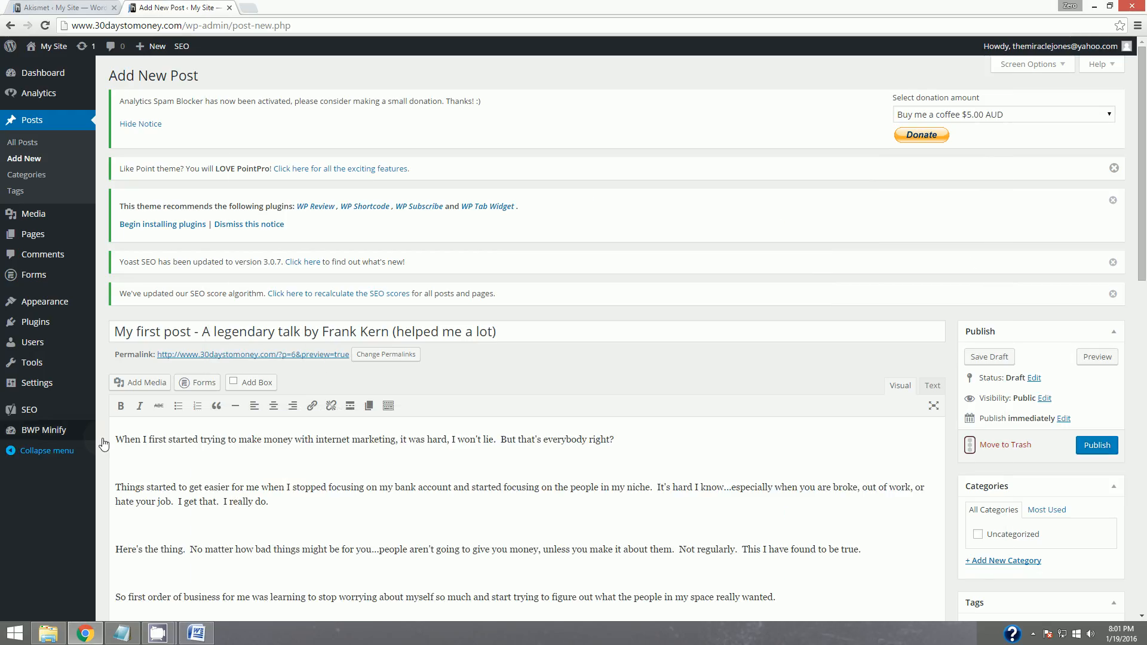
Insert a centred drop-shadow box 600 pixels wide on a new line above the post text
{"action": "key", "text": "Return"}
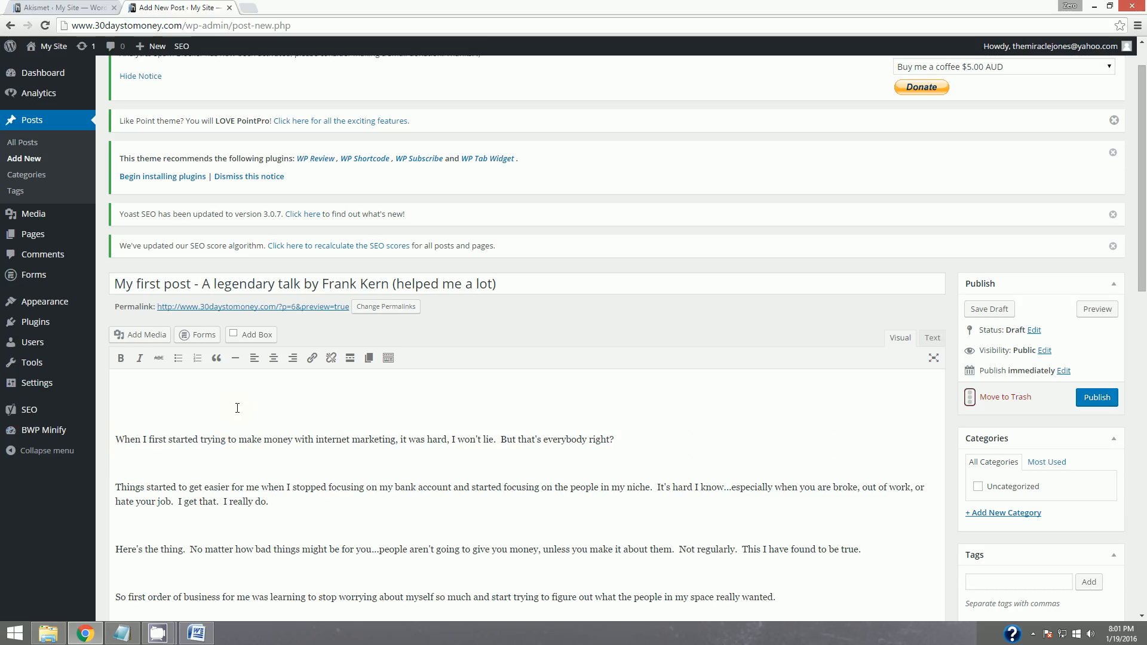
{"action": "left_click", "coordinate": [234, 337]}
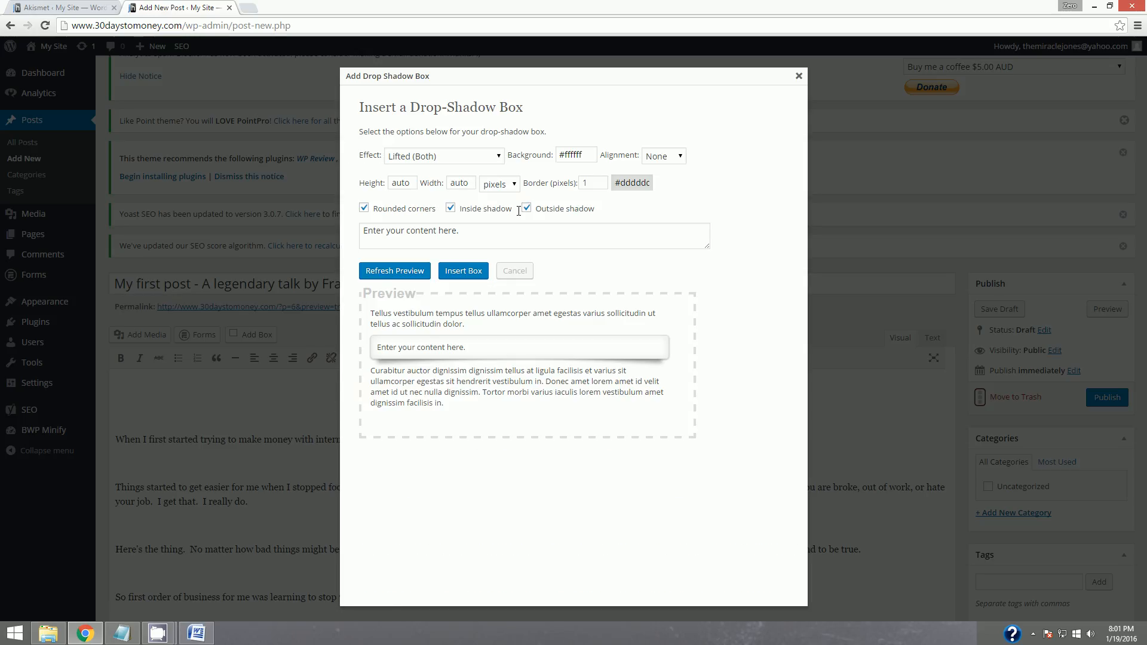
{"action": "left_click", "coordinate": [673, 162]}
{"action": "left_click", "coordinate": [665, 207]}
{"action": "double_click", "coordinate": [460, 183]}
{"action": "type", "text": "600"}
{"action": "left_click", "coordinate": [470, 273]}
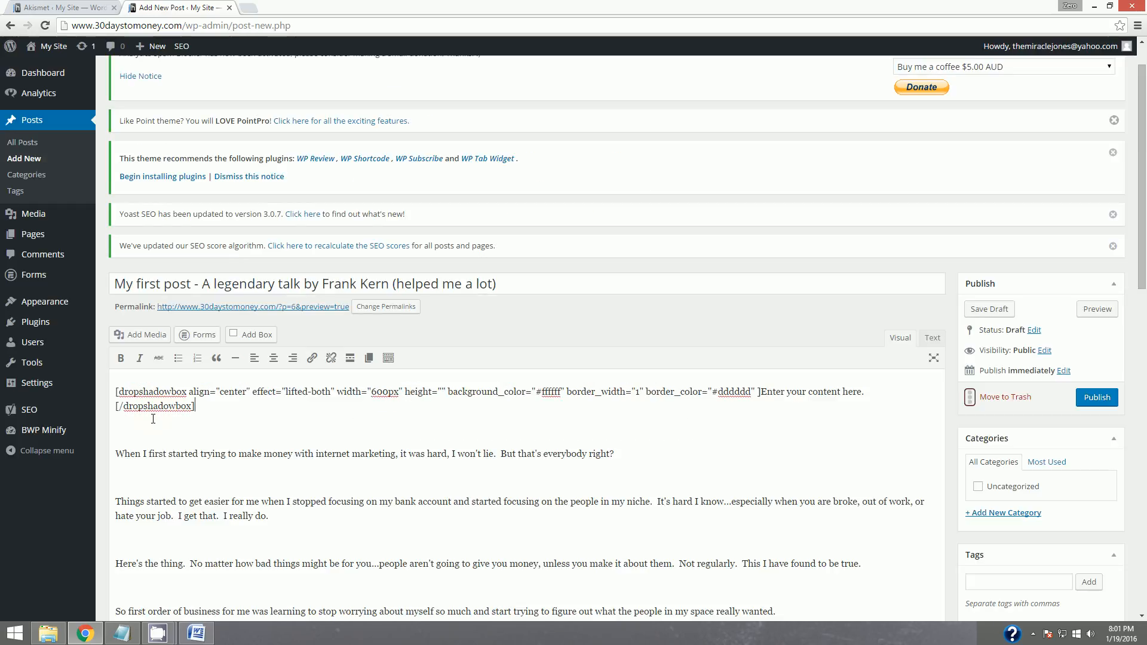
Show the post's source text and delete the placeholder "Enter your content here." from between the dropshadowbox tags
{"action": "left_click", "coordinate": [933, 339]}
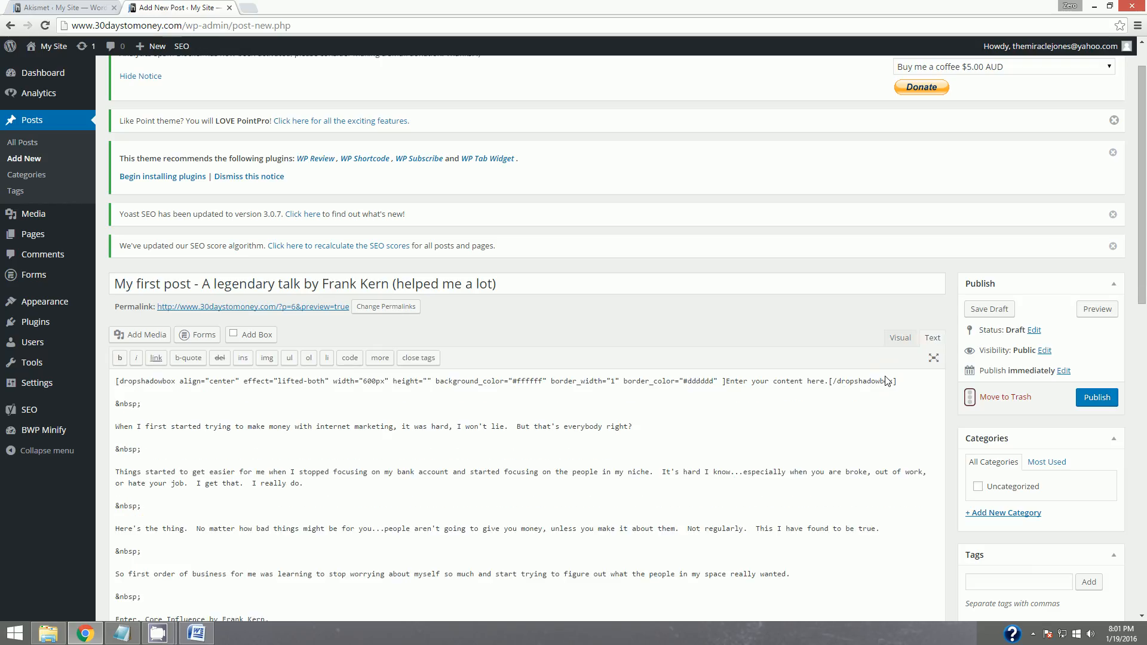
{"action": "left_click_drag", "start_coordinate": [725, 381], "coordinate": [829, 376]}
{"action": "key", "text": "BackSpace"}
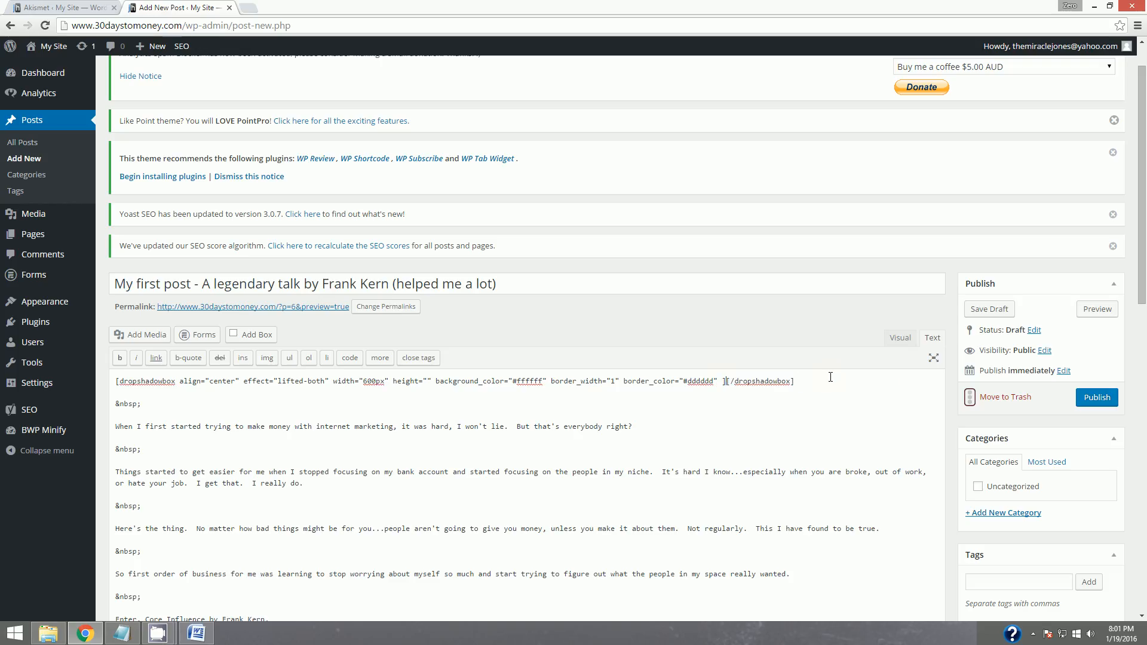
Open youtube.com in a new browser tab
{"action": "left_click", "coordinate": [250, 9]}
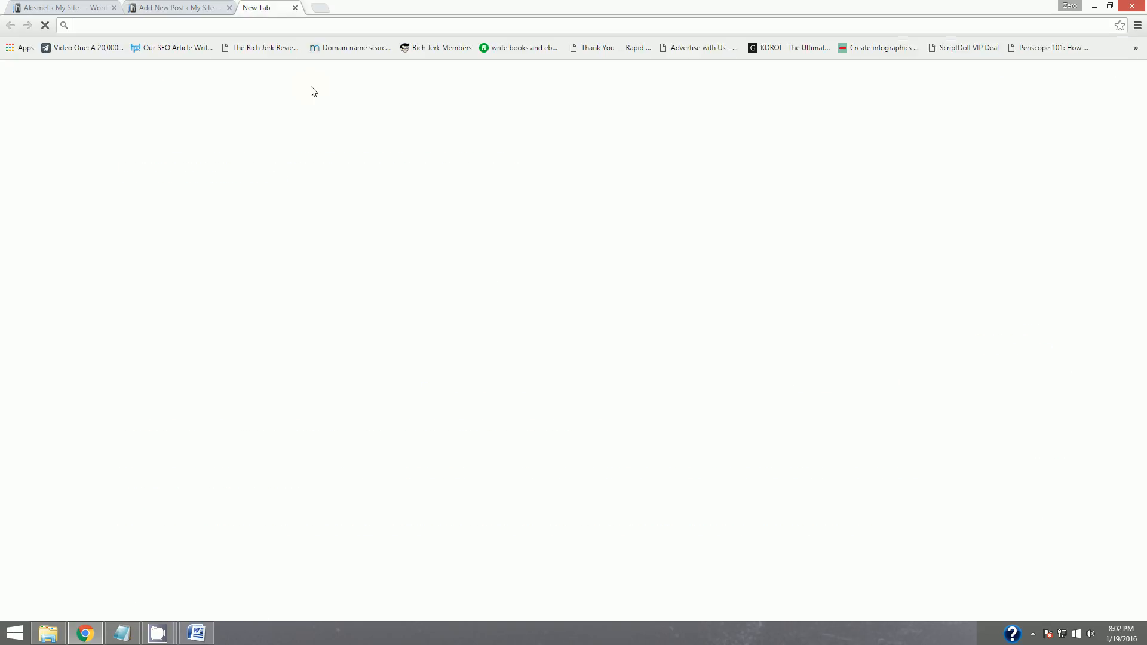
{"action": "type", "text": "youtub e./"}
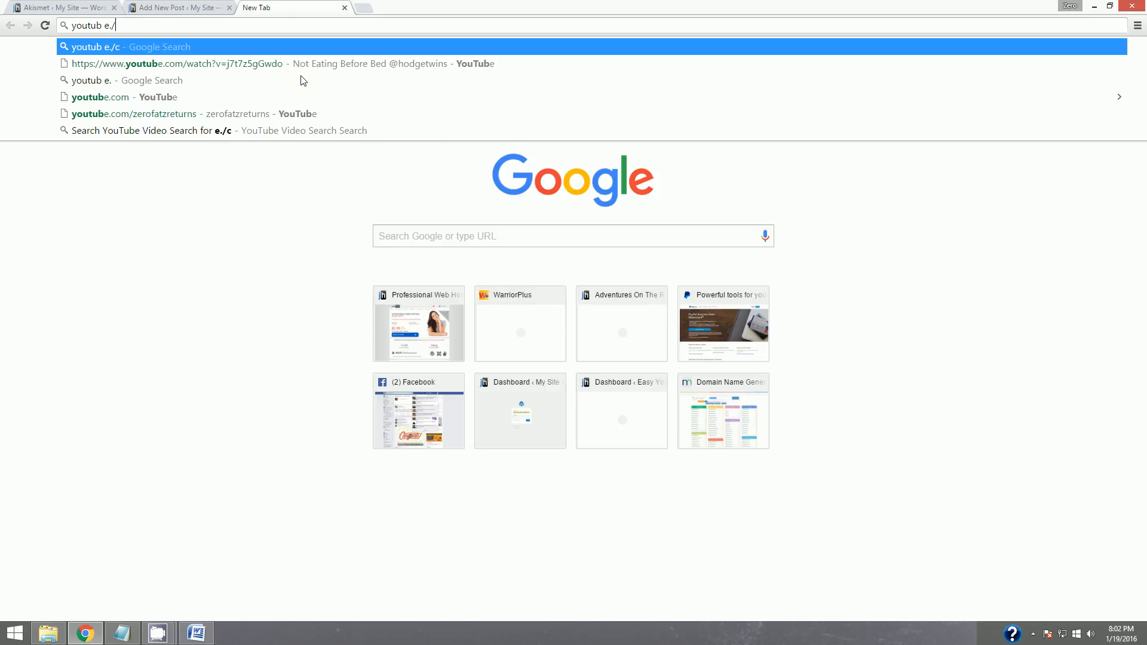
{"action": "key", "text": "BackSpace"}
{"action": "key", "text": "BackSpace"}
{"action": "key", "text": "BackSpace"}
{"action": "key", "text": "BackSpace"}
{"action": "type", "text": "e"}
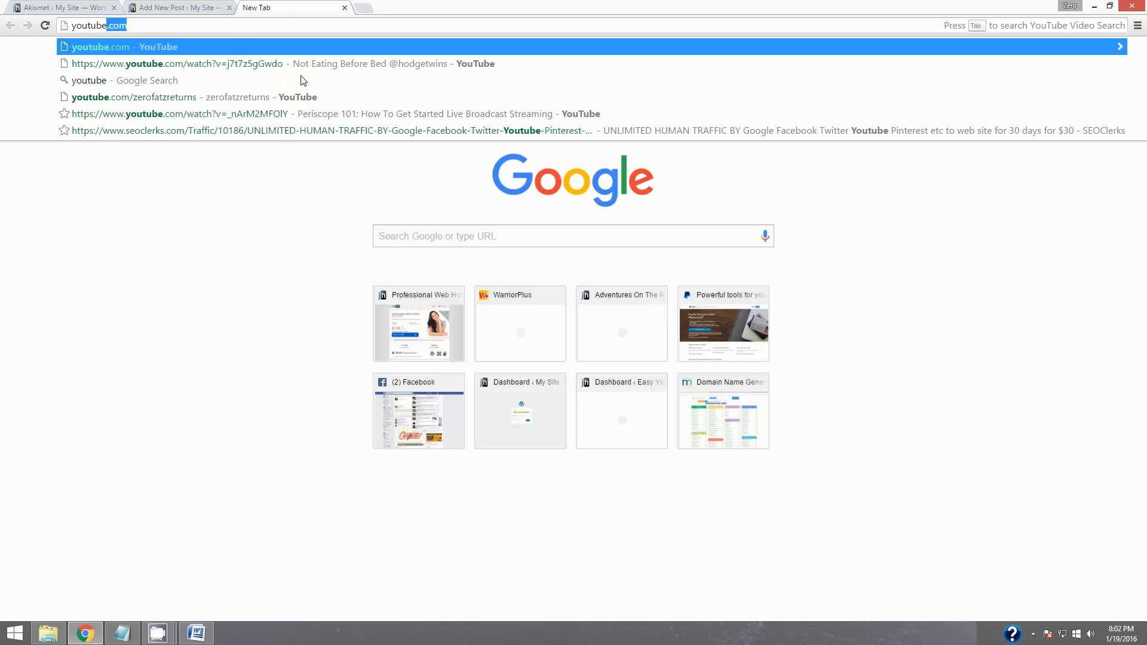
{"action": "key", "text": "Return"}
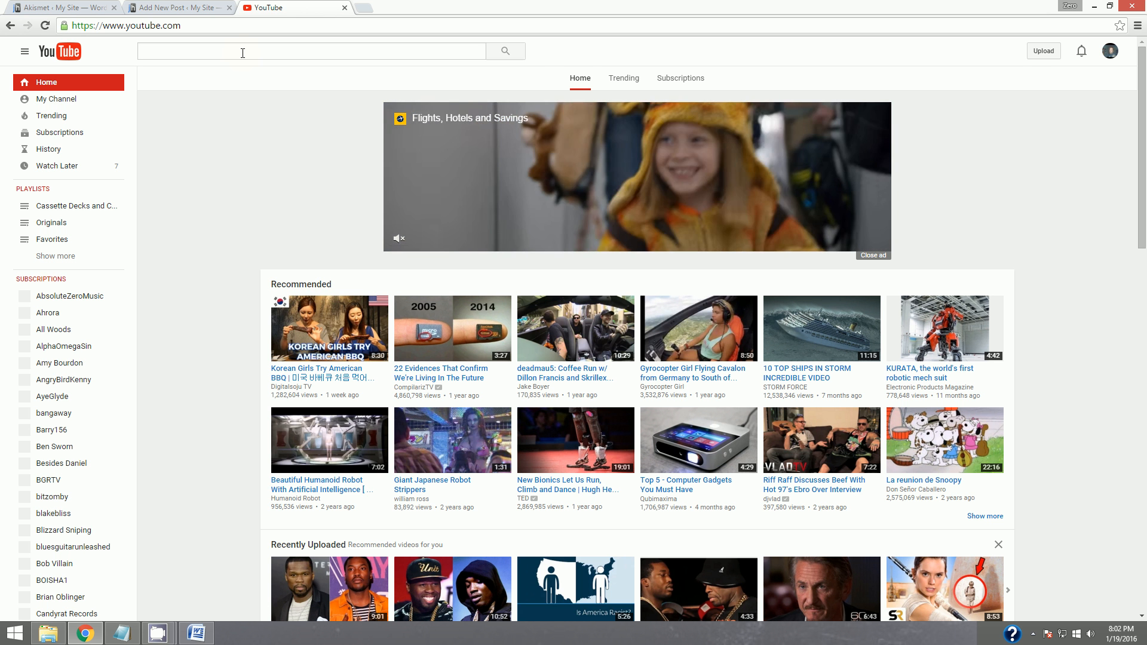
Search YouTube for "frank kern core influence" and open the video "{Frank Kern} Make Money And Sell On Demand Core Influence"
{"action": "type", "text": "frank "}
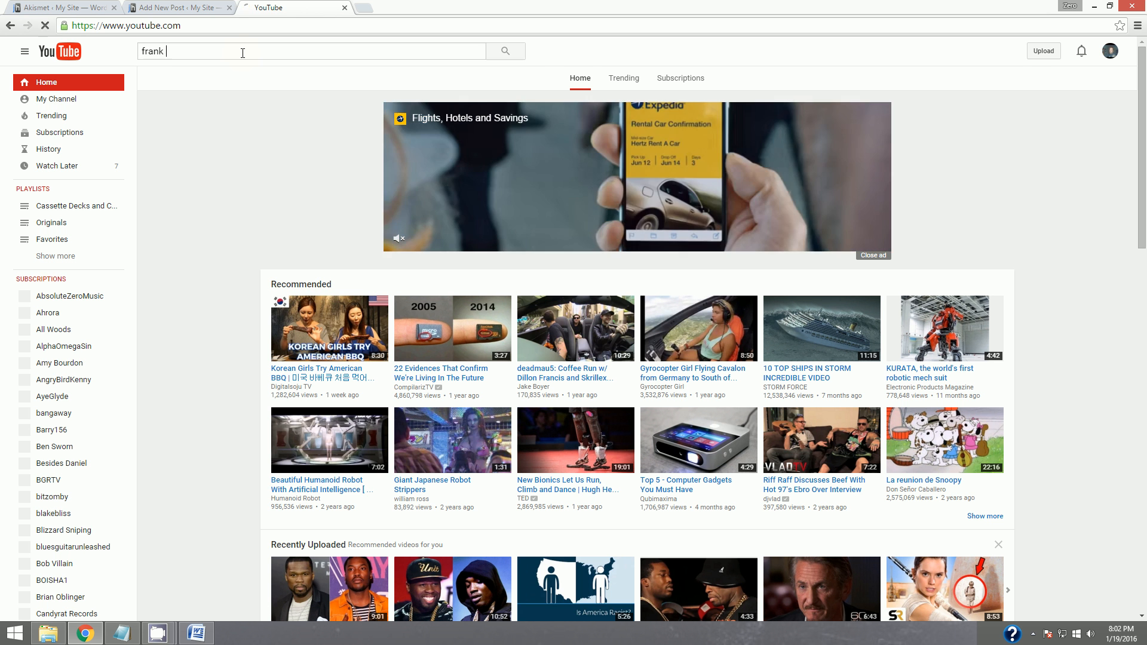
{"action": "type", "text": "kern core influence"}
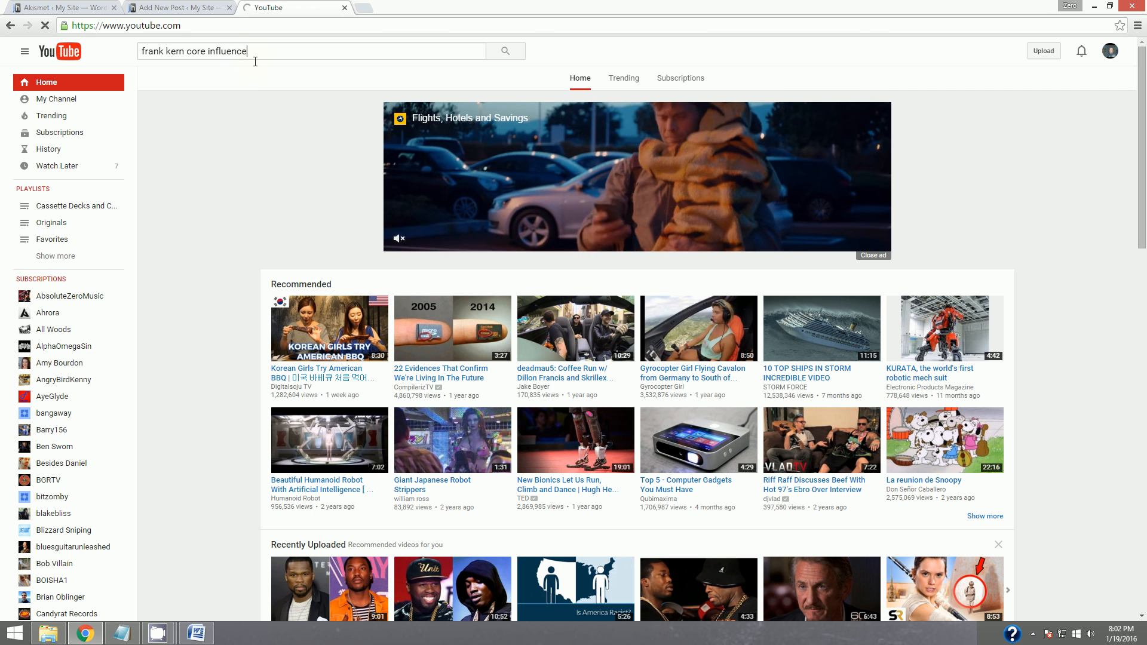
{"action": "key", "text": "Return"}
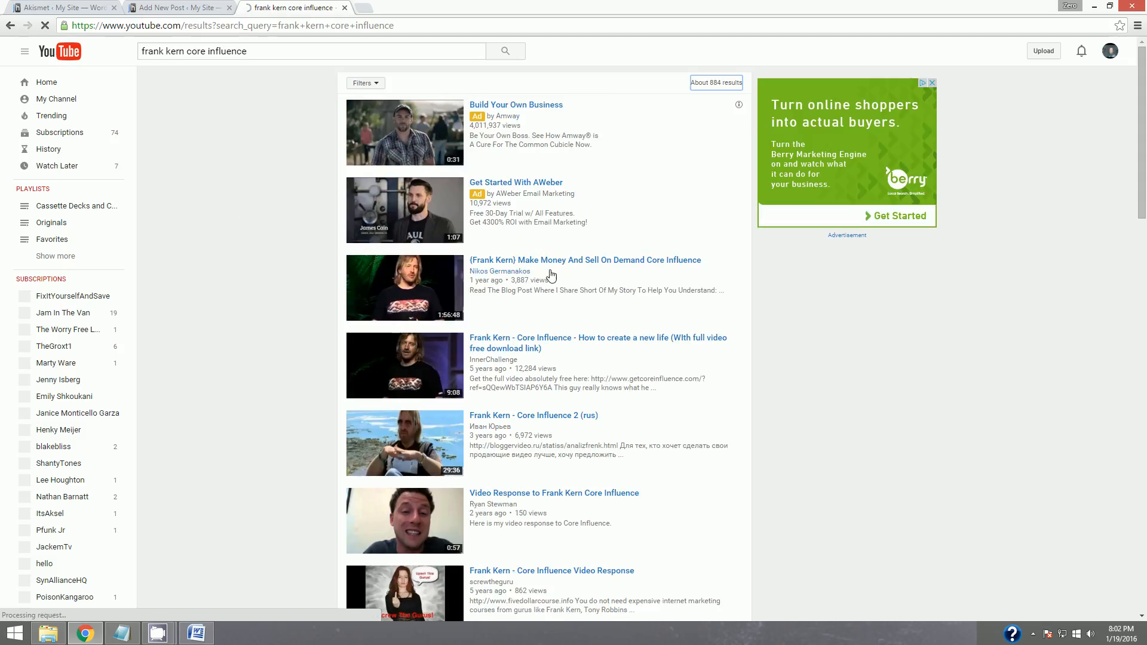
{"action": "left_click", "coordinate": [570, 263]}
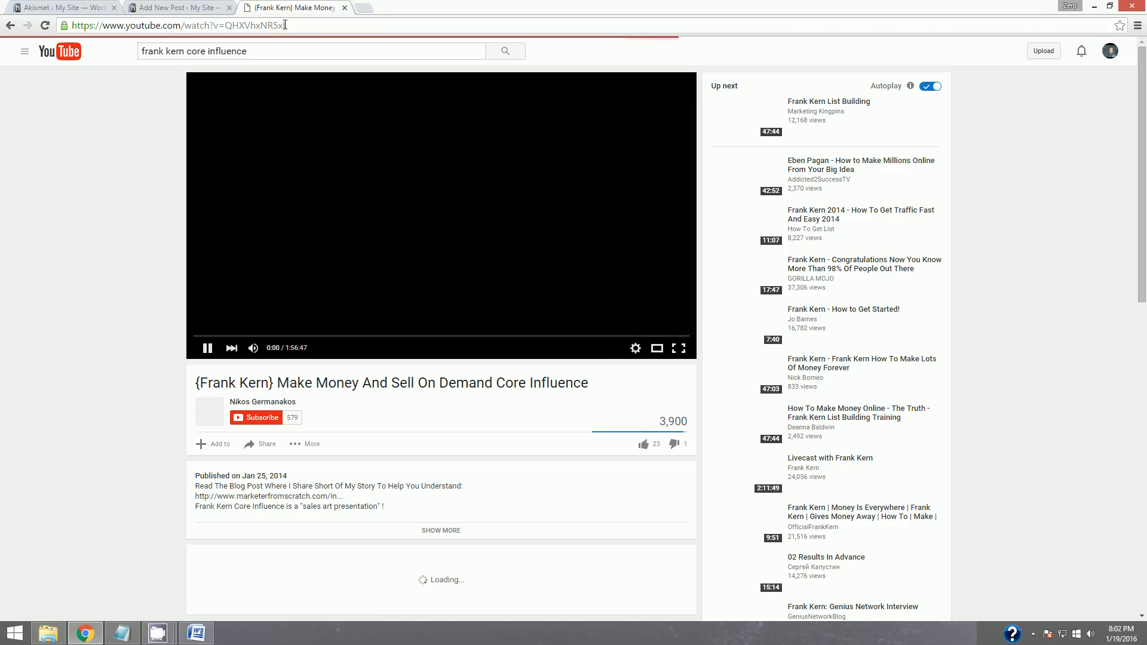
Pause the video, copy its iframe embed code and paste it between the dropshadowbox tags in the WordPress post
{"action": "left_click", "coordinate": [214, 345]}
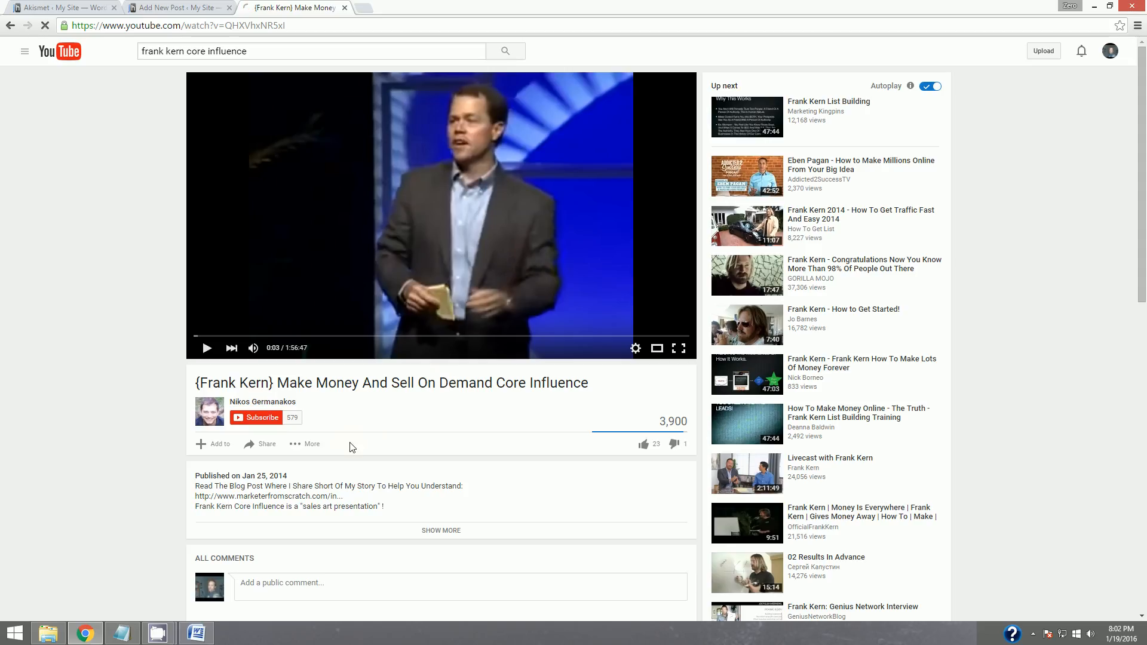
{"action": "left_click", "coordinate": [267, 444]}
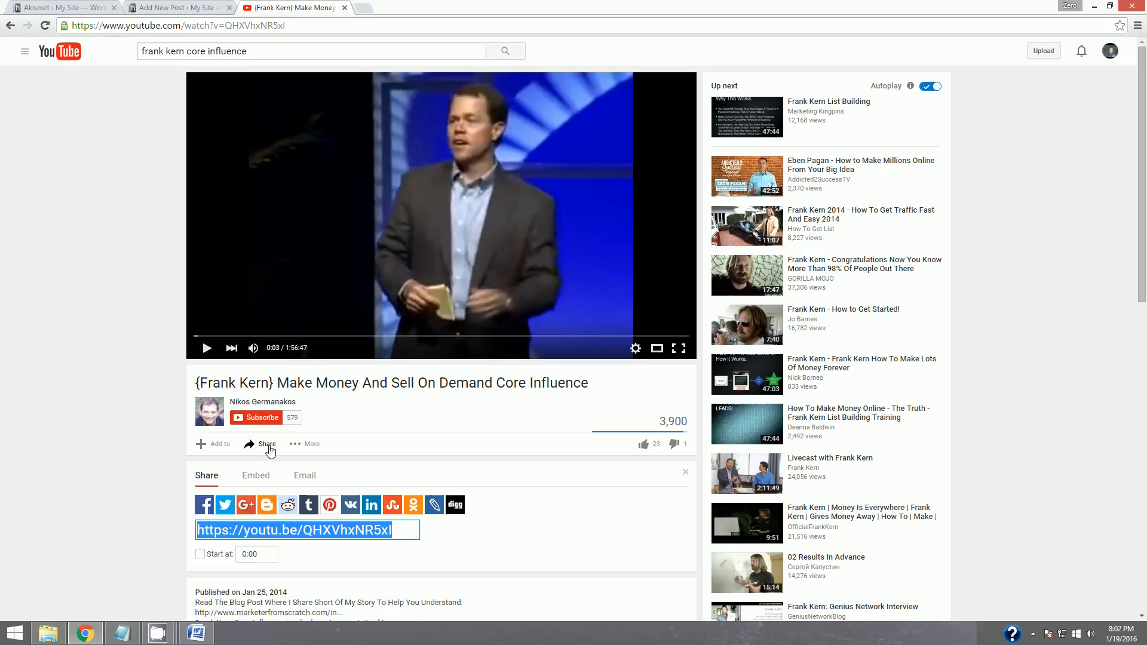
{"action": "left_click", "coordinate": [257, 477]}
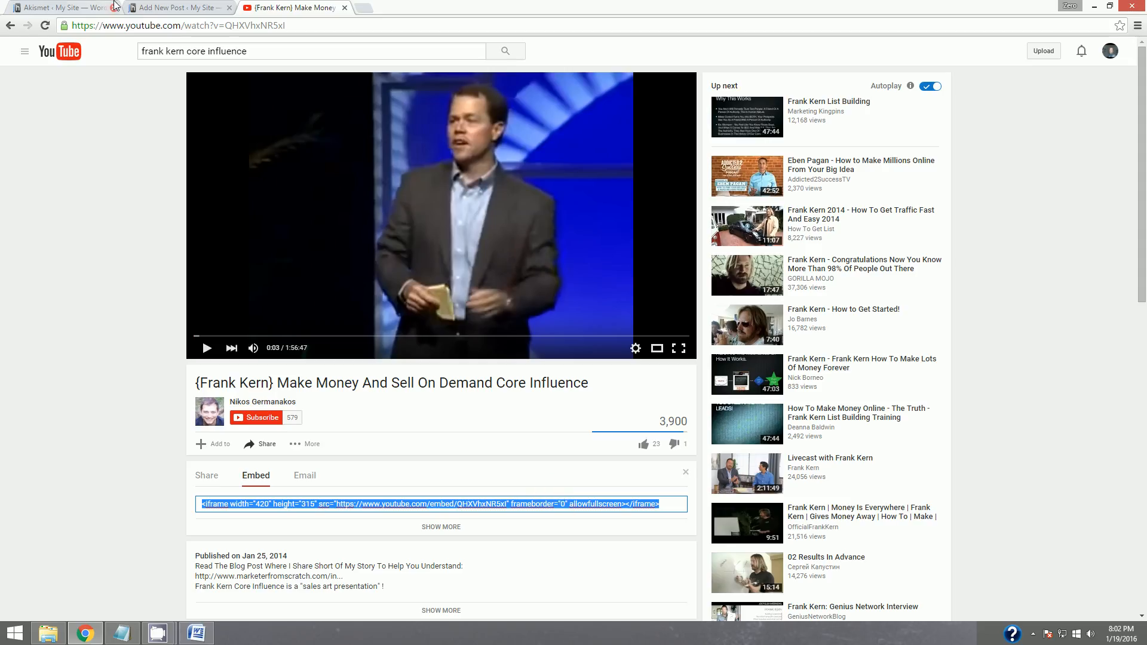
{"action": "left_click", "coordinate": [186, 7]}
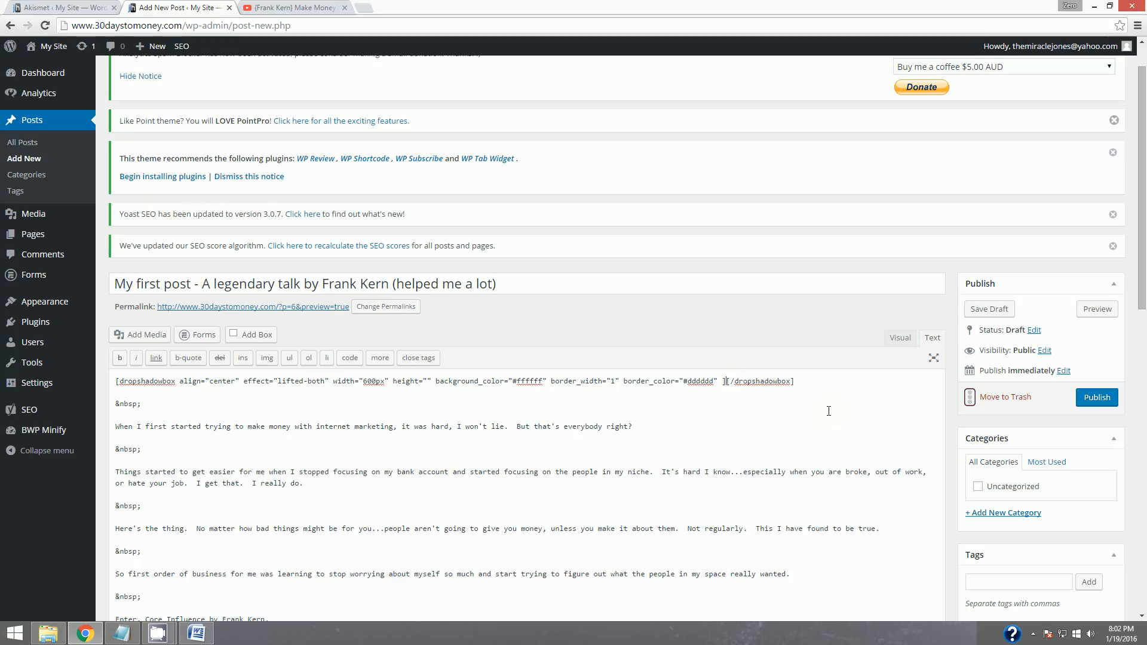
{"action": "type", "text": "<iframe width=\"420\" height=\"315\" src=\"https://www.youtube.com/embed/QHXVhxNR5xI\" frameborder=\"0\" allowfullscreen></iframe>"}
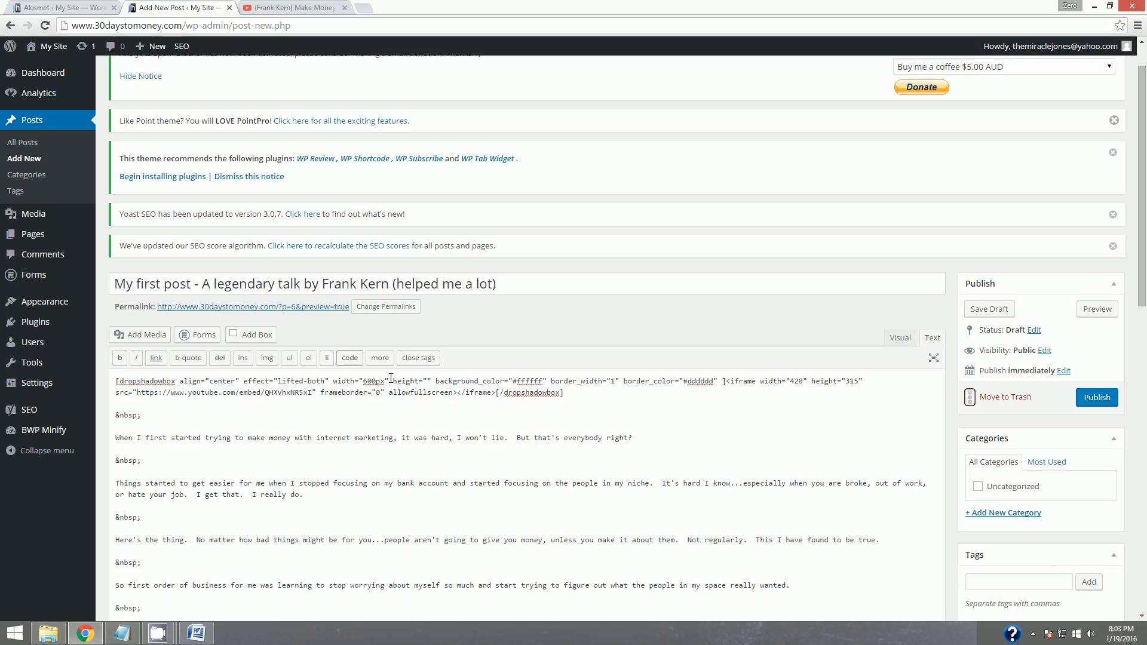
Set the embedded video's iframe width to 600 to match the drop-shadow box
{"action": "left_click_drag", "start_coordinate": [353, 382], "coordinate": [389, 381]}
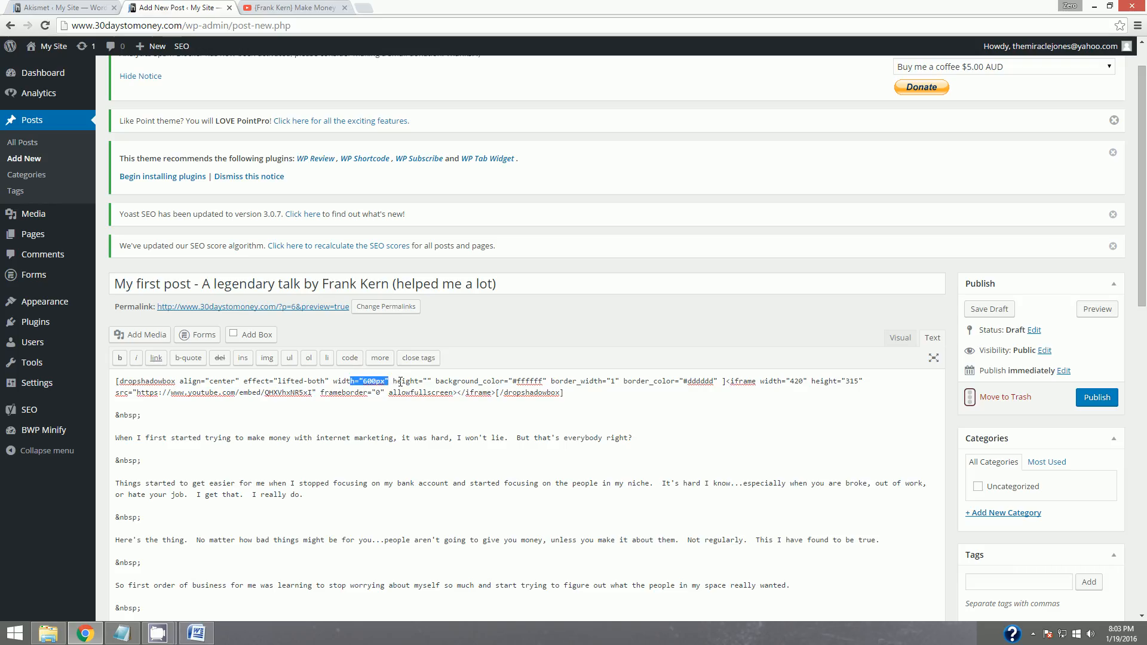
{"action": "left_click", "coordinate": [786, 381]}
{"action": "key", "text": "Delete"}
{"action": "key", "text": "Delete"}
{"action": "key", "text": "Delete"}
{"action": "type", "text": "600"}
Publish the post and open the published page in a new tab
{"action": "left_click", "coordinate": [1099, 399]}
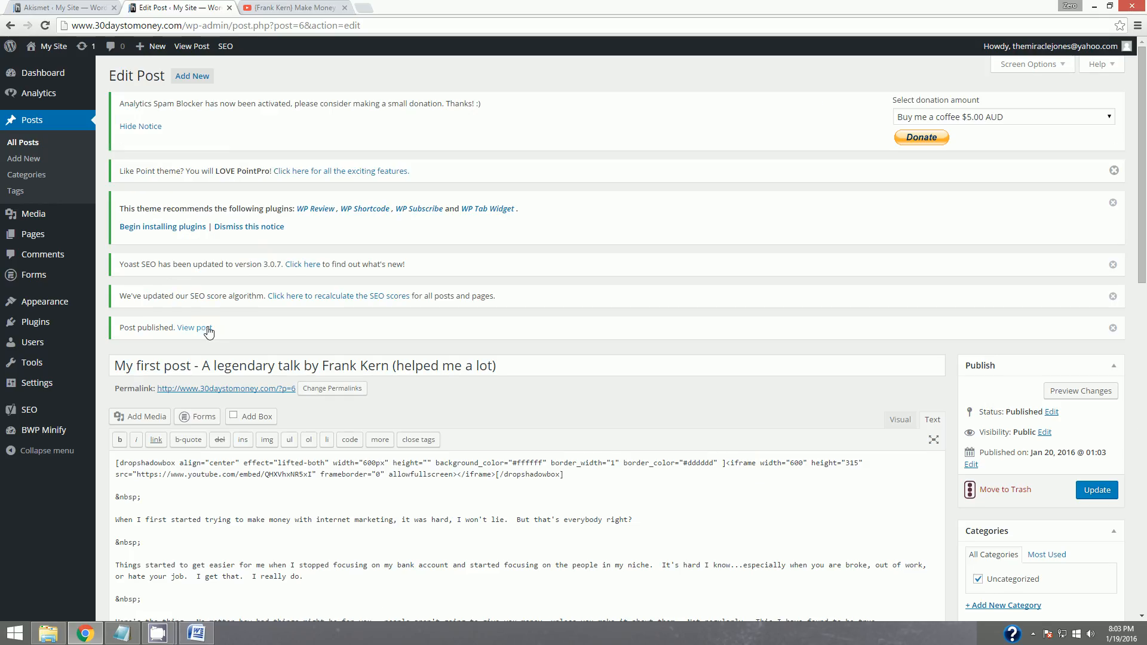
{"action": "right_click", "coordinate": [205, 332]}
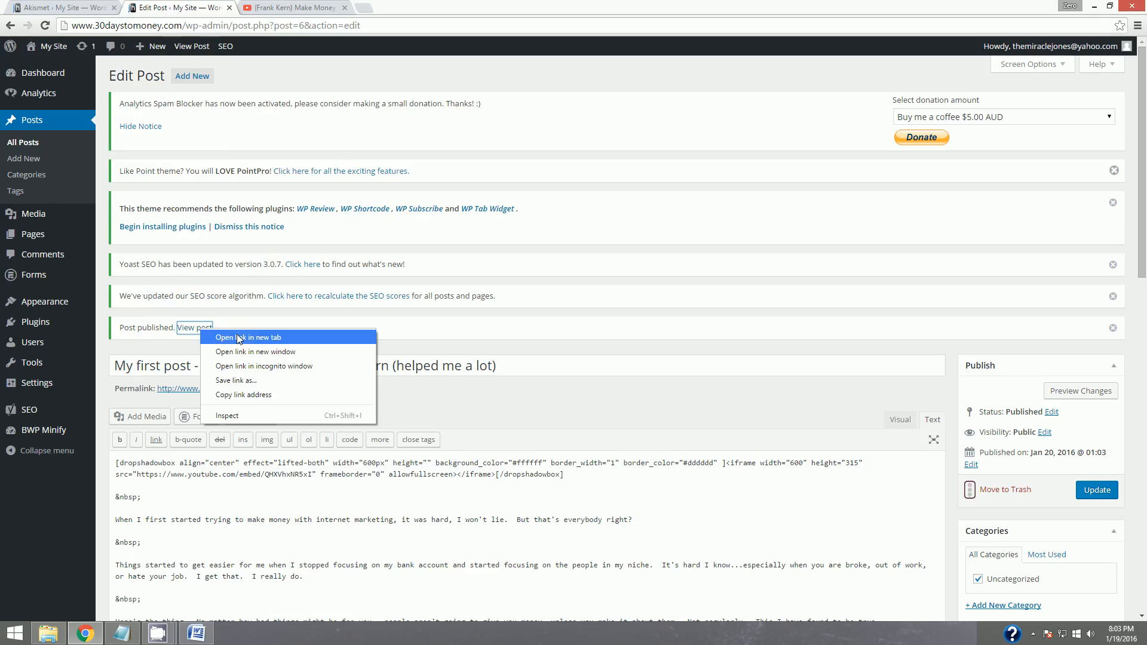
{"action": "left_click", "coordinate": [230, 337]}
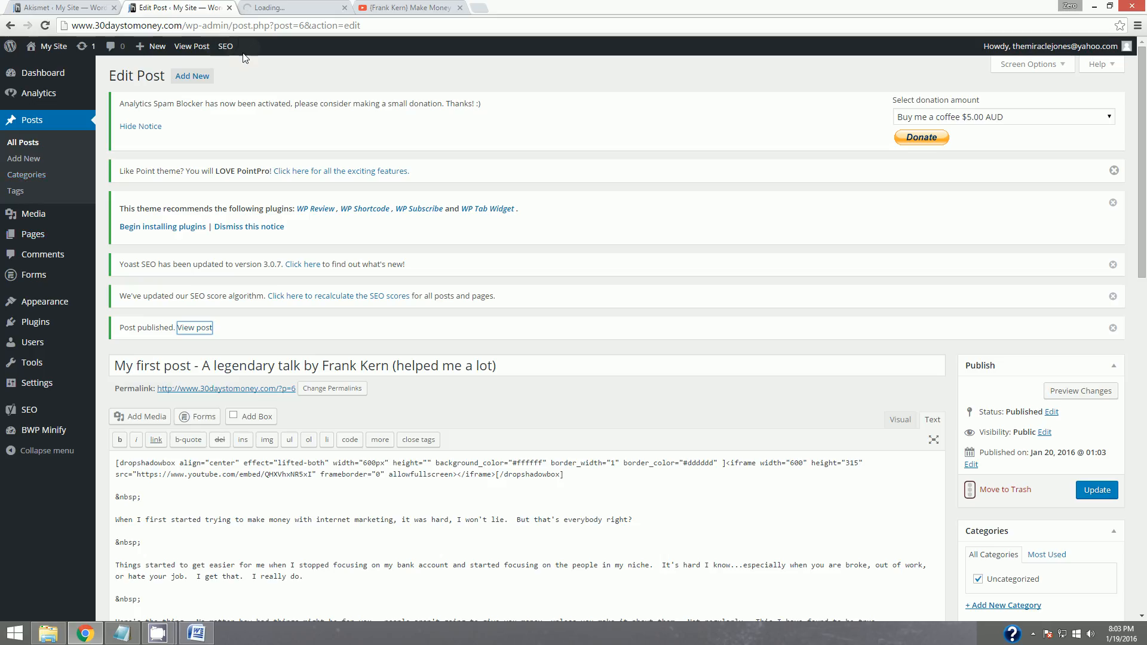
Review the published post's video box and text down to the author section, and close the page
{"action": "left_click", "coordinate": [305, 7]}
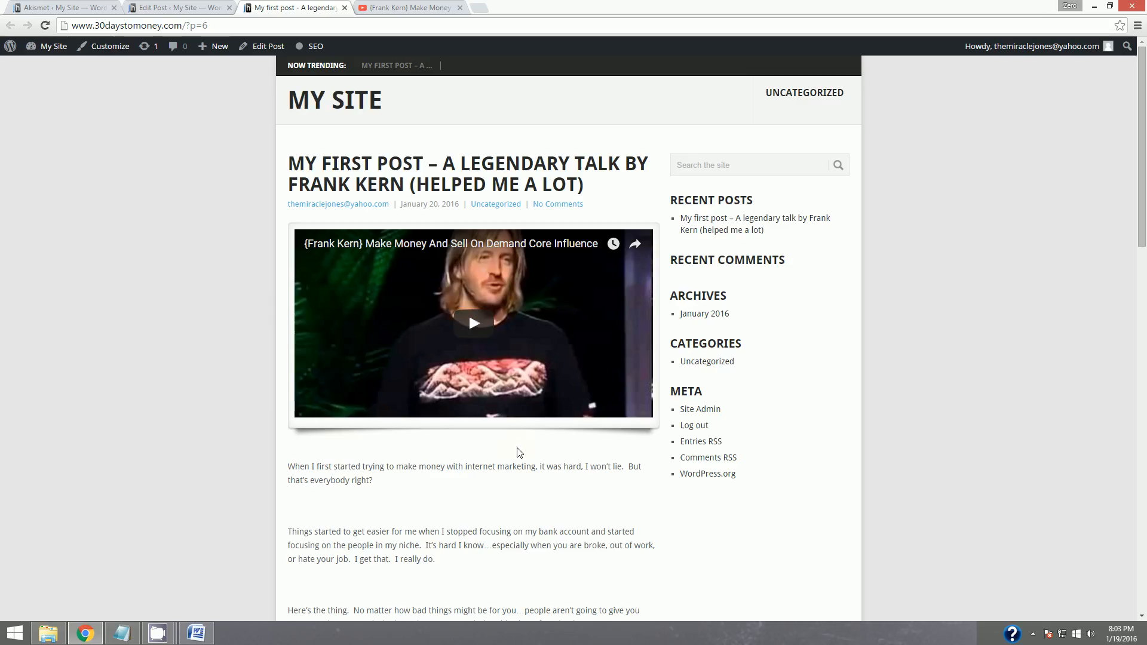
{"action": "scroll", "coordinate": [517, 443], "scroll_direction": "down", "scroll_amount": 11}
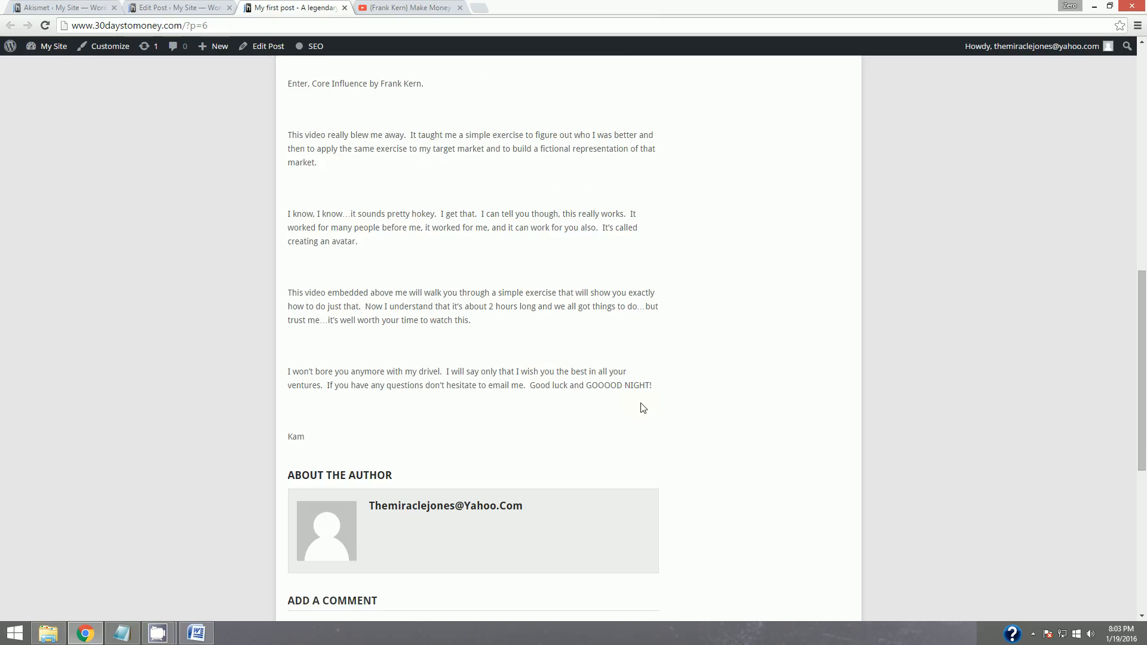
{"action": "scroll", "coordinate": [568, 419], "scroll_direction": "up", "scroll_amount": 5}
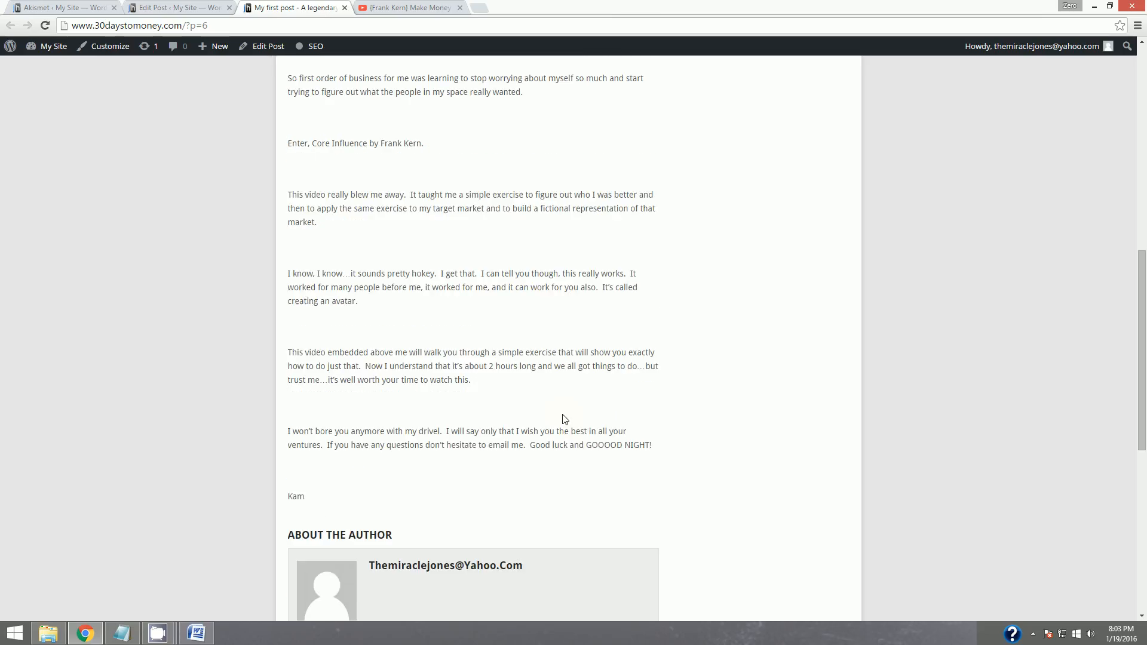
{"action": "scroll", "coordinate": [571, 421], "scroll_direction": "up", "scroll_amount": 2}
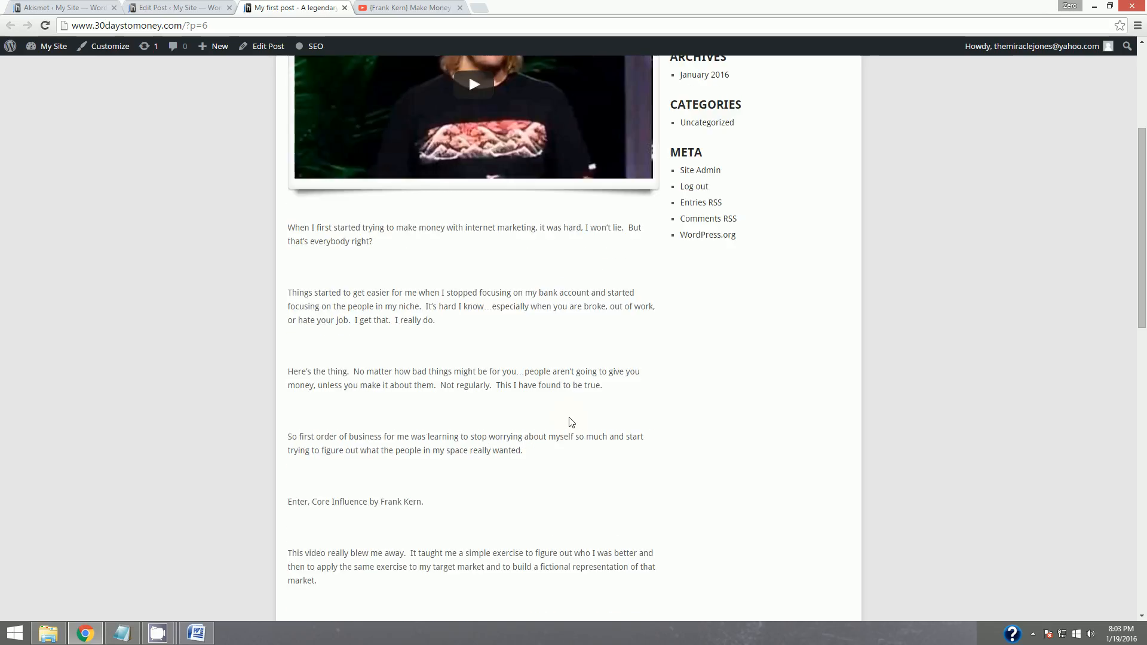
{"action": "scroll", "coordinate": [542, 429], "scroll_direction": "up", "scroll_amount": 4}
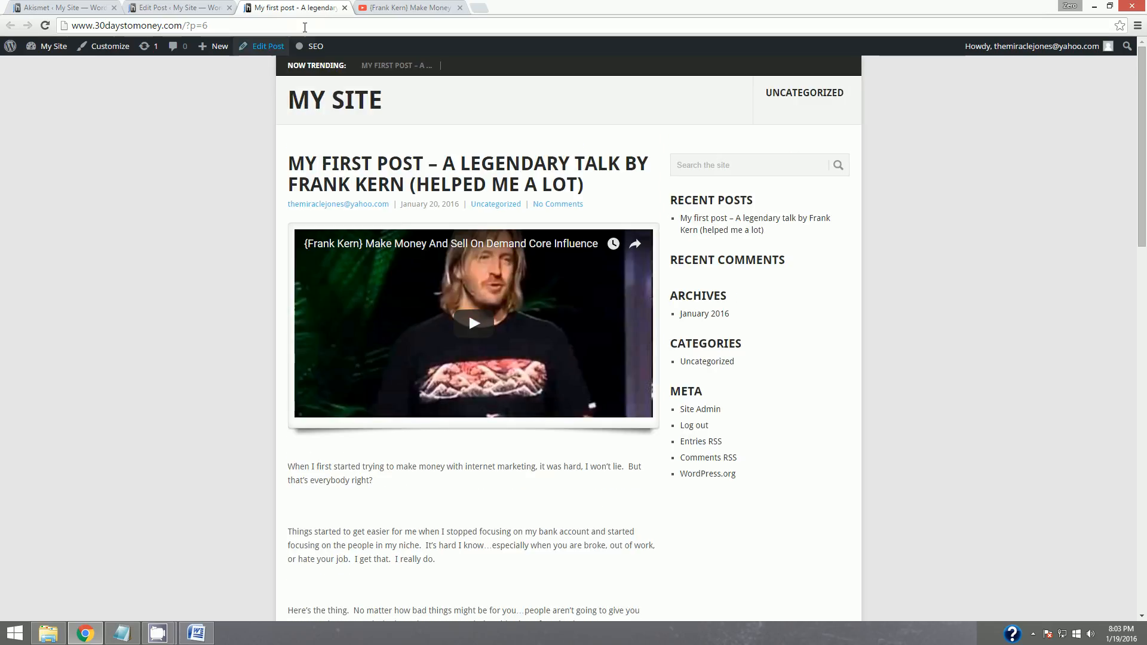
{"action": "left_click", "coordinate": [345, 8]}
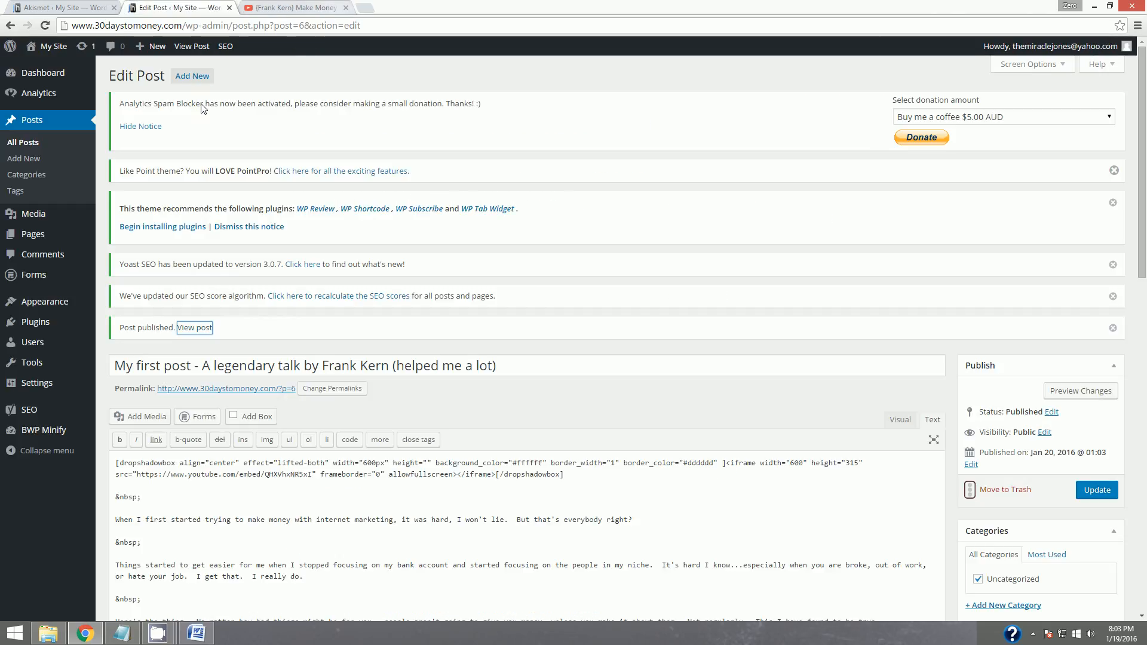
Add the tags "internet marketing tips", "internet marketing for beginners" and "how to create an avatar" to the post
{"action": "scroll", "coordinate": [708, 342], "scroll_direction": "down", "scroll_amount": 5}
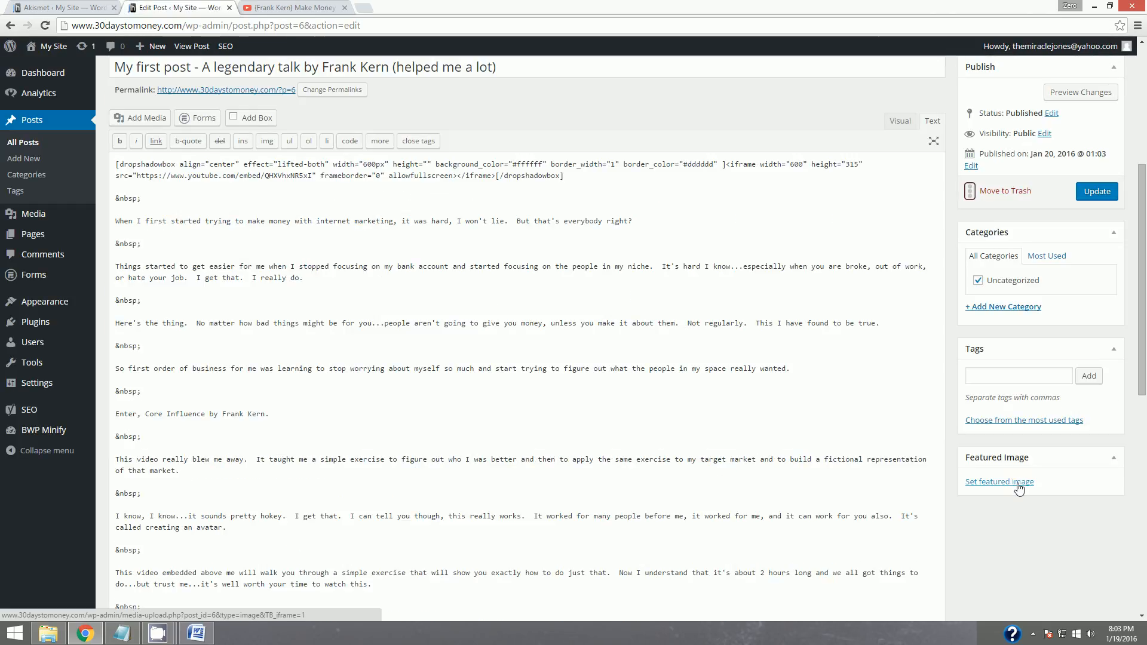
{"action": "left_click", "coordinate": [1001, 380]}
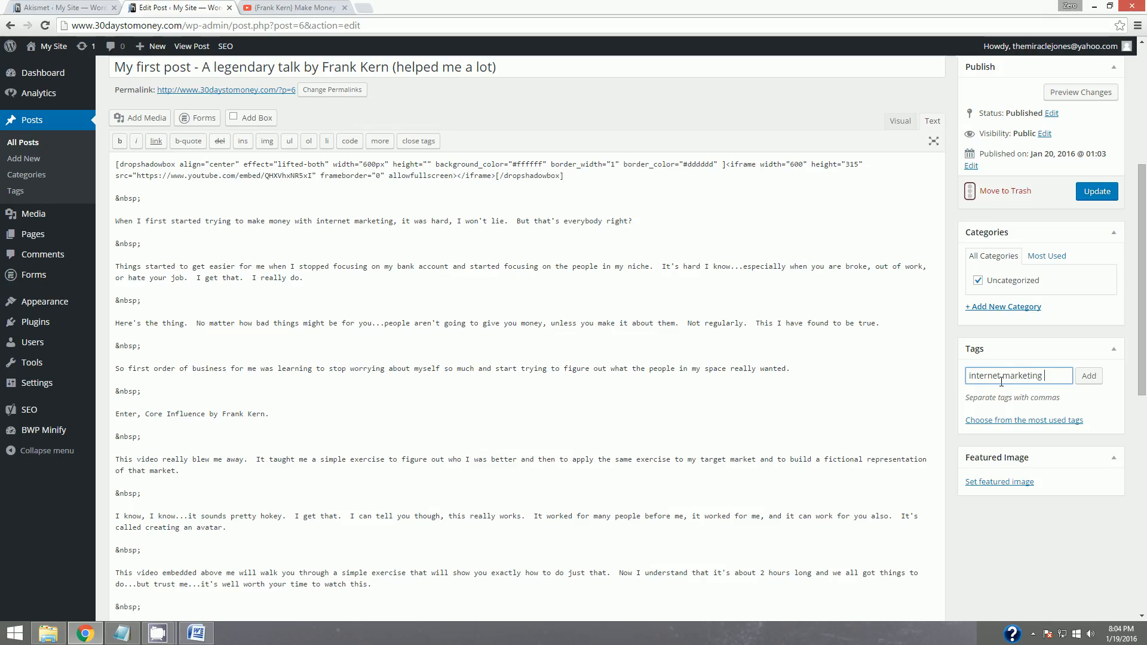
{"action": "type", "text": "marketing tips"}
{"action": "key", "text": "Return"}
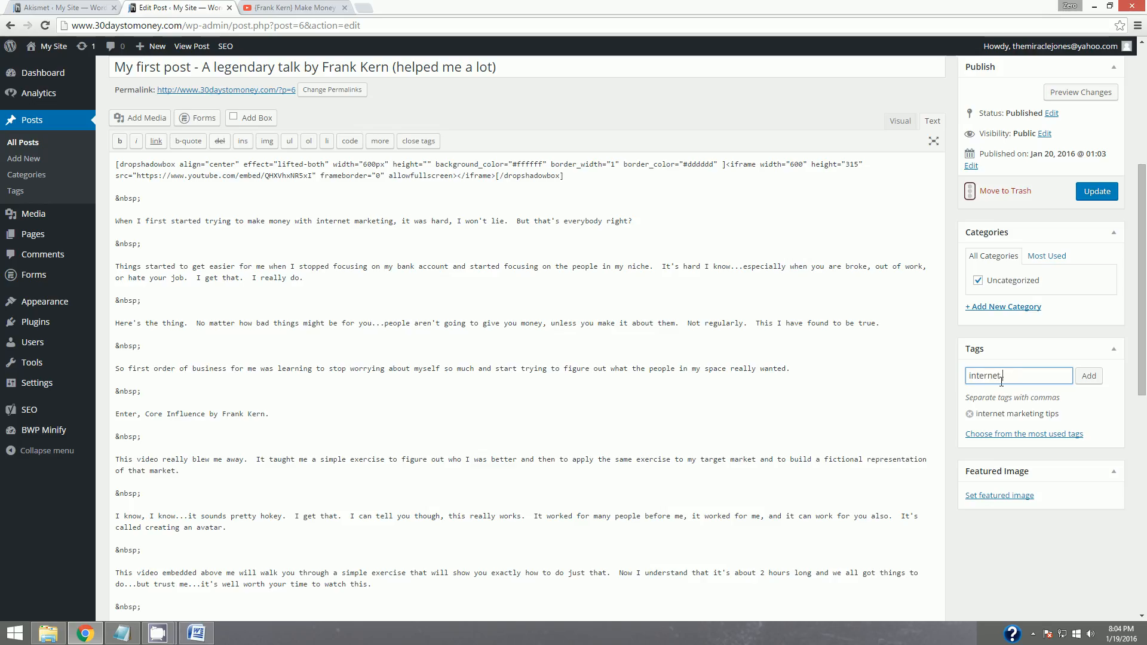
{"action": "type", "text": "internet marketing for beginners"}
{"action": "key", "text": "Return"}
{"action": "type", "text": "ho"}
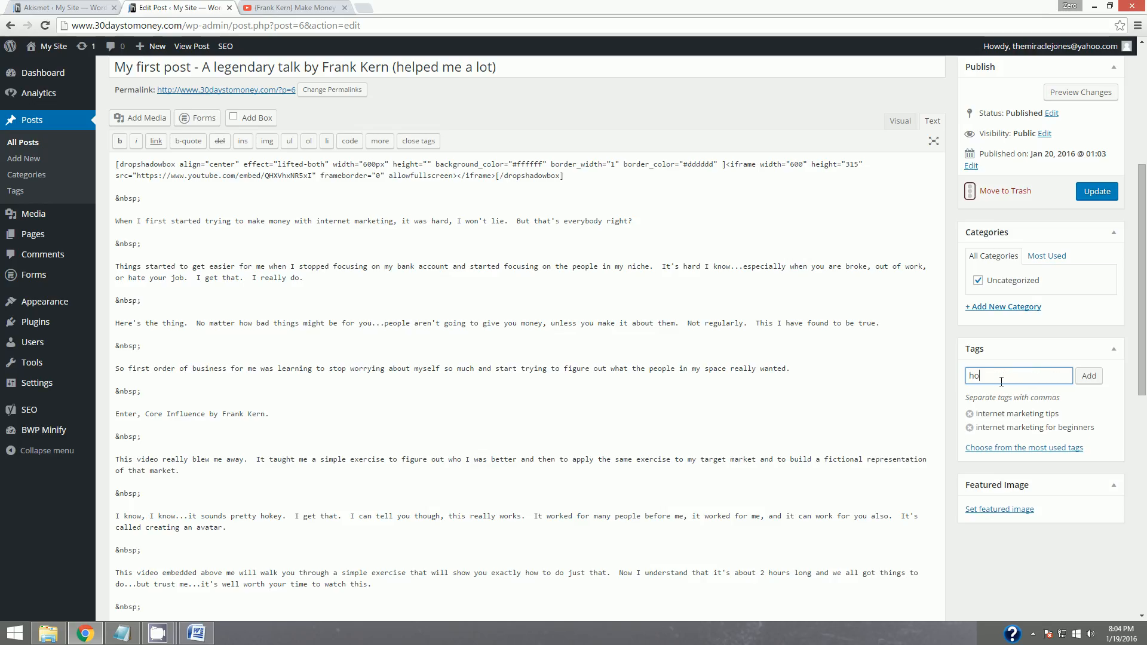
{"action": "type", "text": "w to create an avatar"}
{"action": "key", "text": "Return"}
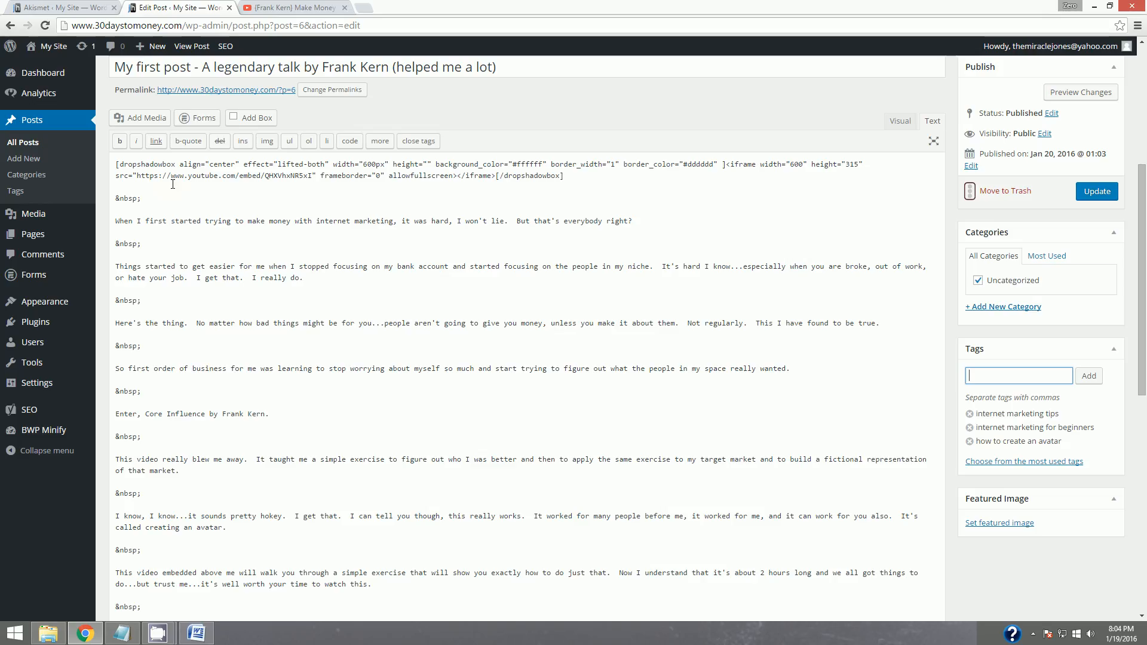
Return to the Frank Kern YouTube video, jump to about 24:16 and pause it on a clear frame
{"action": "left_click", "coordinate": [327, 8]}
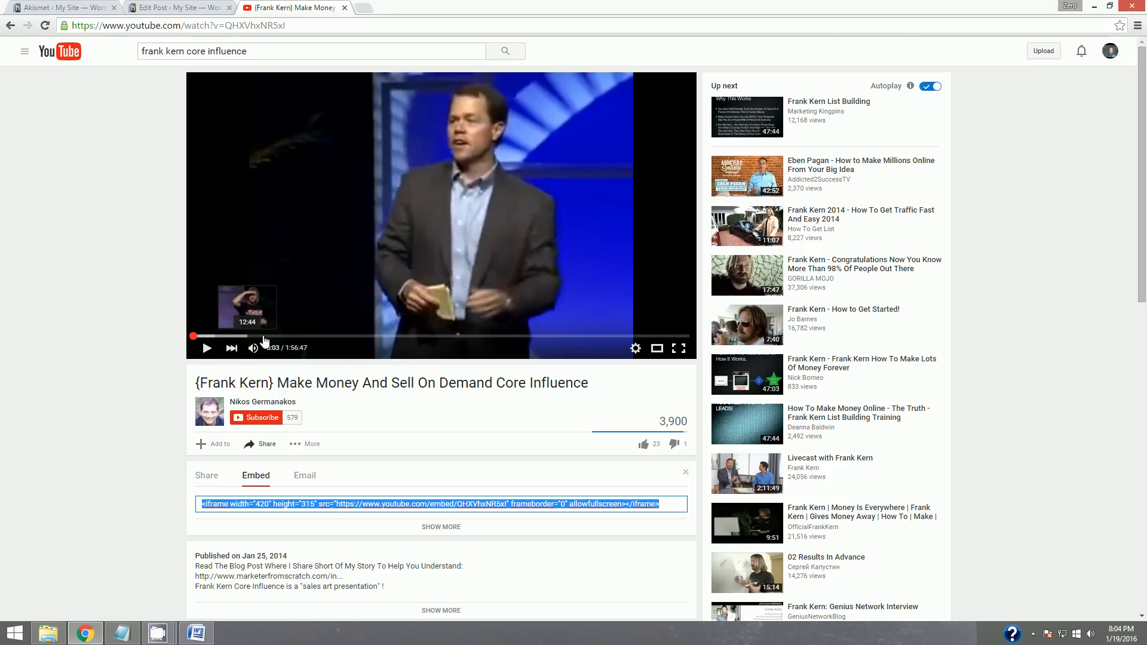
{"action": "left_click", "coordinate": [298, 336]}
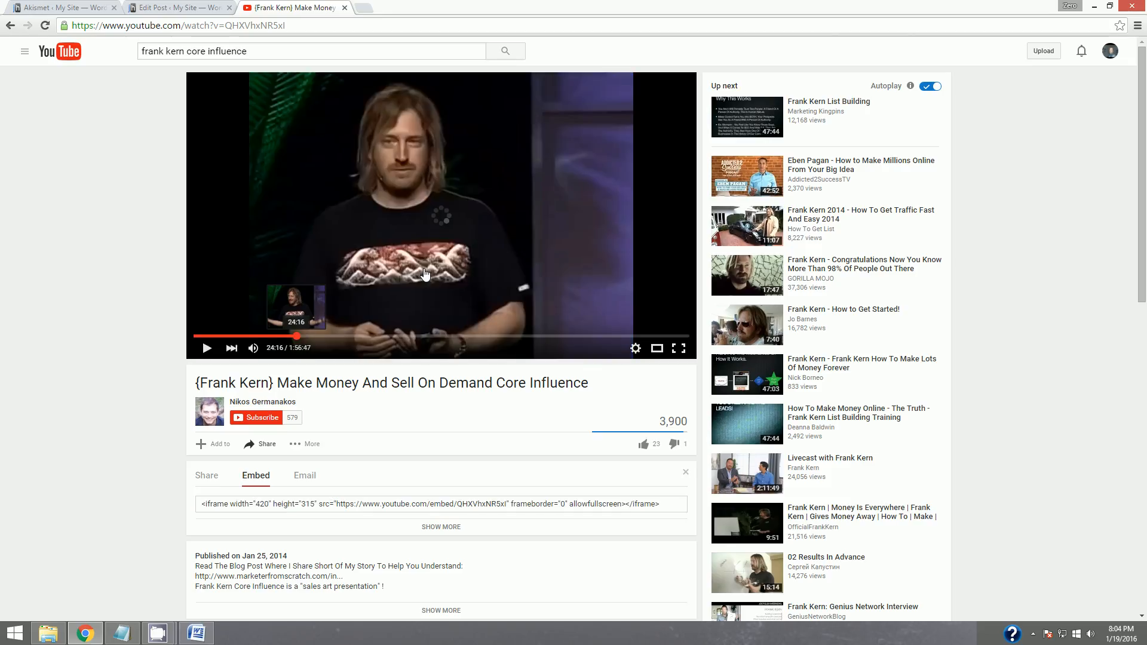
{"action": "left_click", "coordinate": [421, 271]}
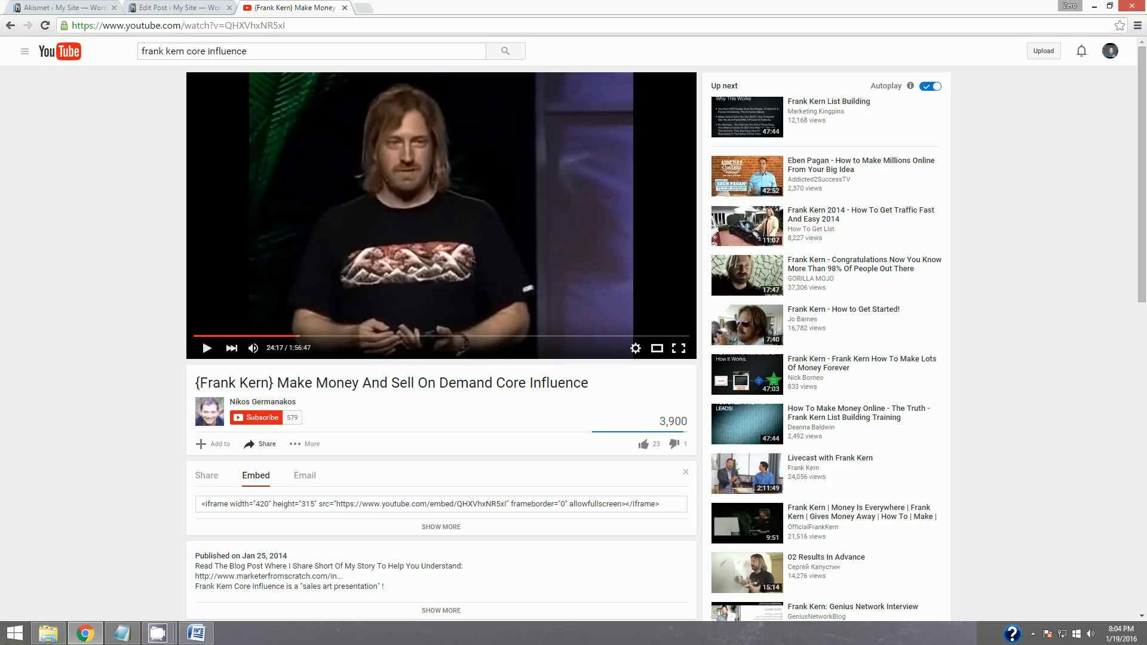
Open Paint, paste the screenshot of the paused video and copy only the video frame, about 854 × 482 px
{"action": "left_click", "coordinate": [9, 635]}
{"action": "left_click", "coordinate": [441, 324]}
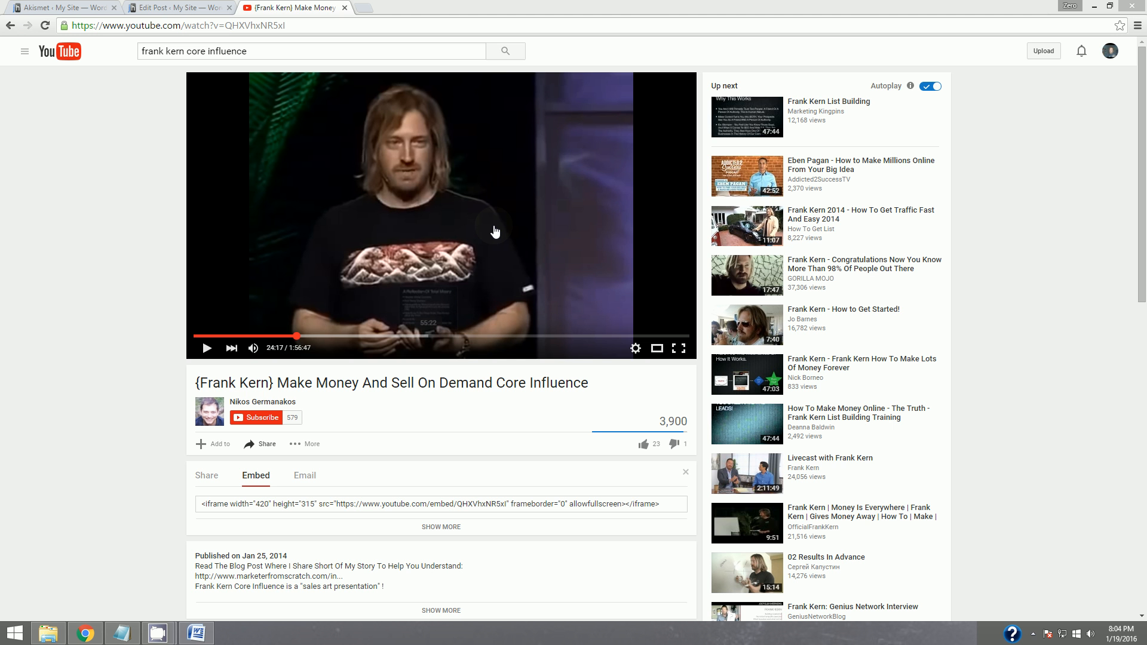
{"action": "key", "text": "ctrl+v"}
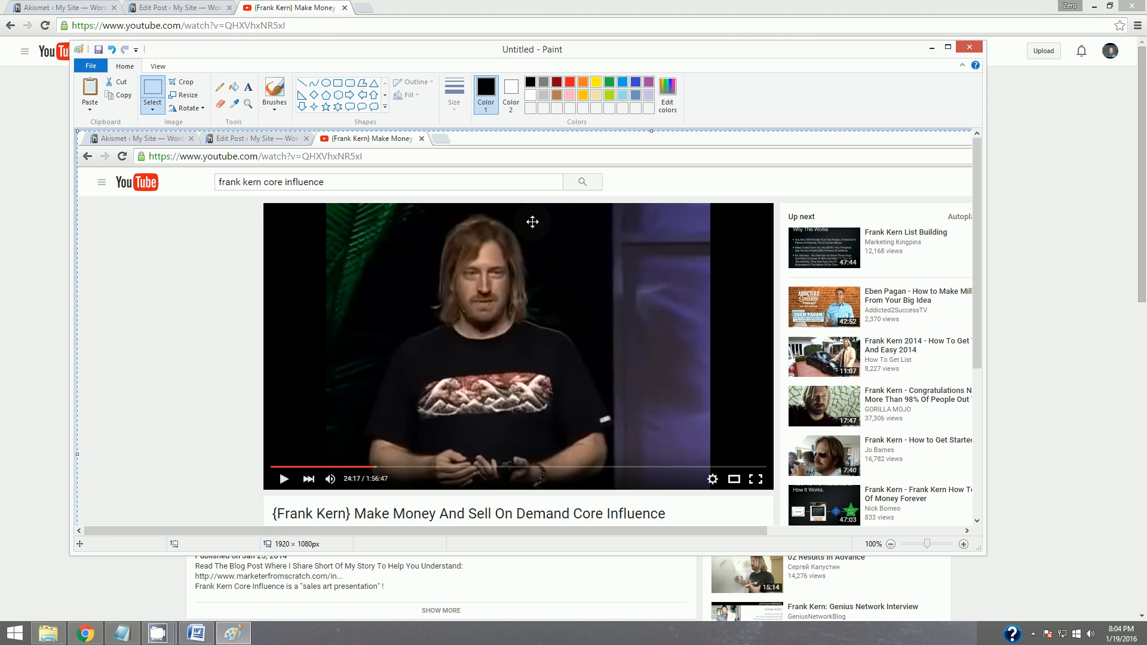
{"action": "left_click_drag", "start_coordinate": [515, 296], "coordinate": [492, 251]}
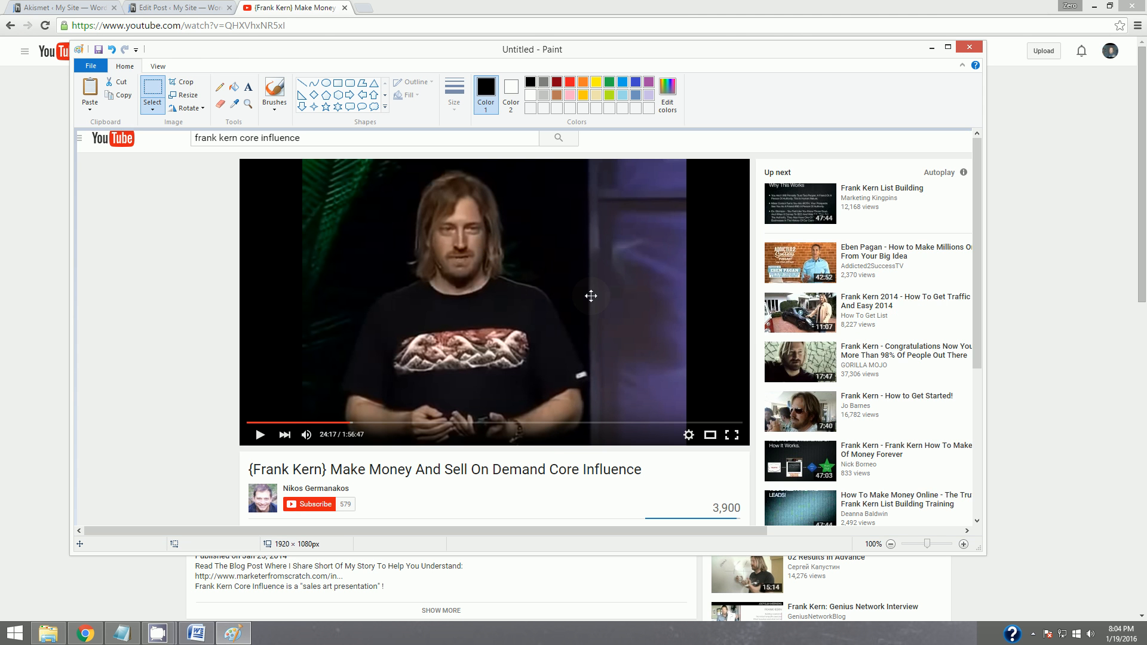
{"action": "key", "text": "Escape"}
{"action": "mouse_move", "coordinate": [238, 159]}
{"action": "left_mouse_down"}
{"action": "mouse_move", "coordinate": [525, 456]}
{"action": "mouse_move", "coordinate": [653, 463]}
{"action": "mouse_move", "coordinate": [749, 431]}
{"action": "mouse_move", "coordinate": [664, 410]}
{"action": "mouse_move", "coordinate": [745, 416]}
{"action": "mouse_move", "coordinate": [755, 450]}
{"action": "left_mouse_up"}
{"action": "left_click_drag", "start_coordinate": [749, 446], "coordinate": [749, 445]}
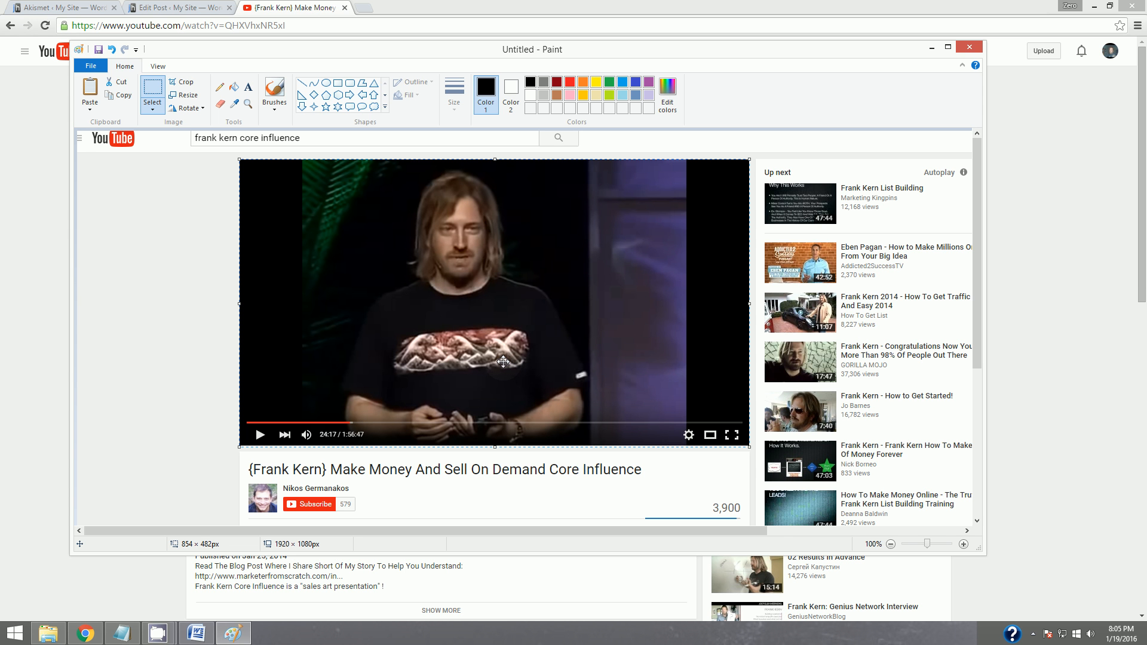
{"action": "left_click", "coordinate": [1141, 410]}
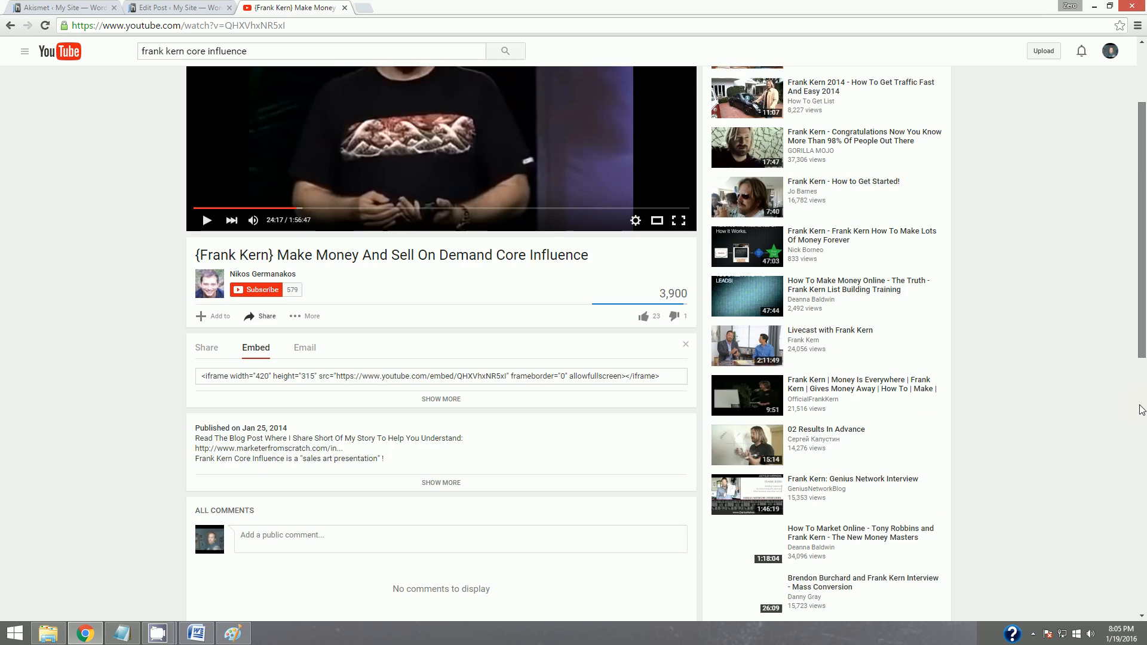
{"action": "left_click_drag", "start_coordinate": [1142, 410], "coordinate": [1141, 635]}
{"action": "scroll", "coordinate": [849, 552], "scroll_direction": "down", "scroll_amount": 3}
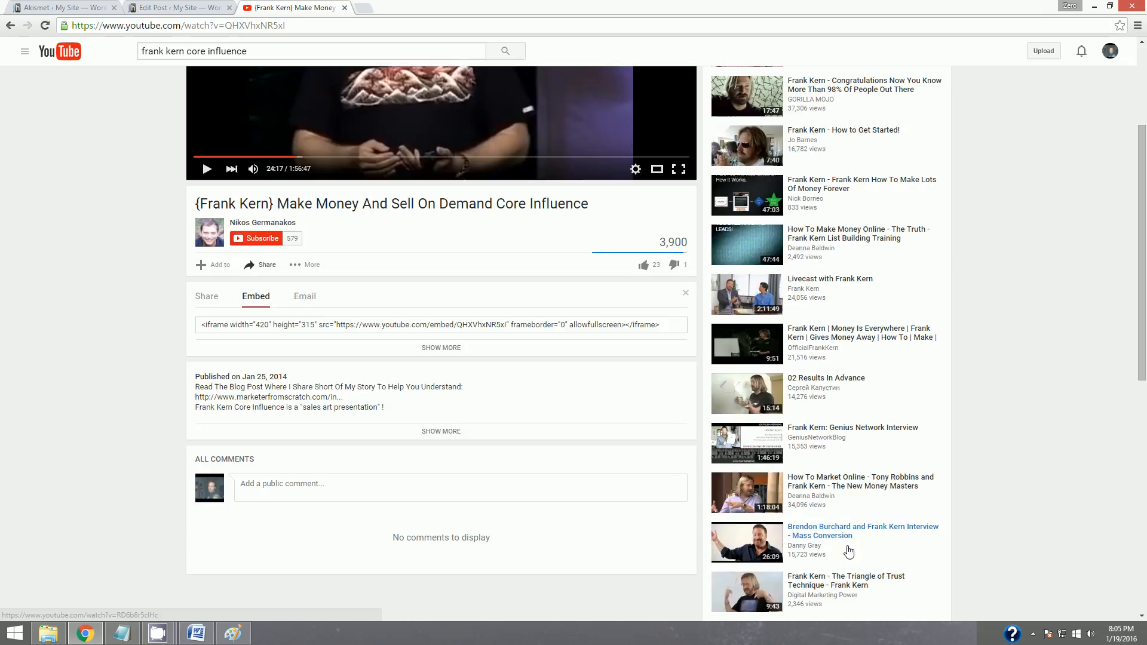
{"action": "key", "text": "alt+Tab"}
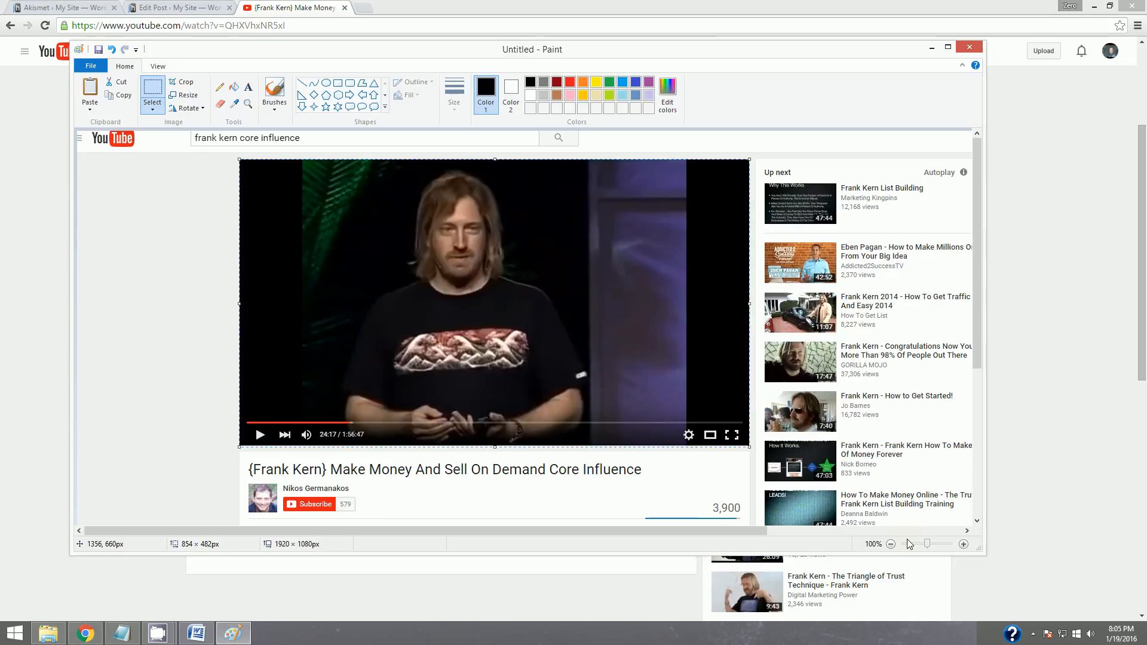
Shrink the Paint canvas to about 227 × 159 px and paste the copied video frame into it
{"action": "left_click_drag", "start_coordinate": [687, 530], "coordinate": [939, 533]}
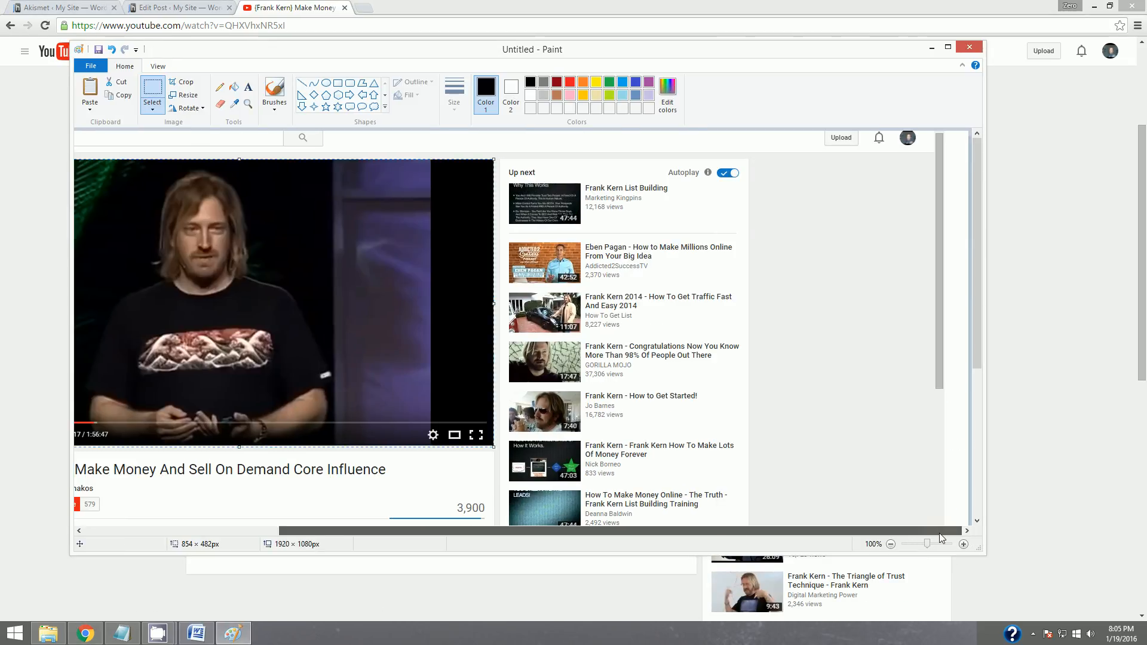
{"action": "left_click", "coordinate": [949, 496]}
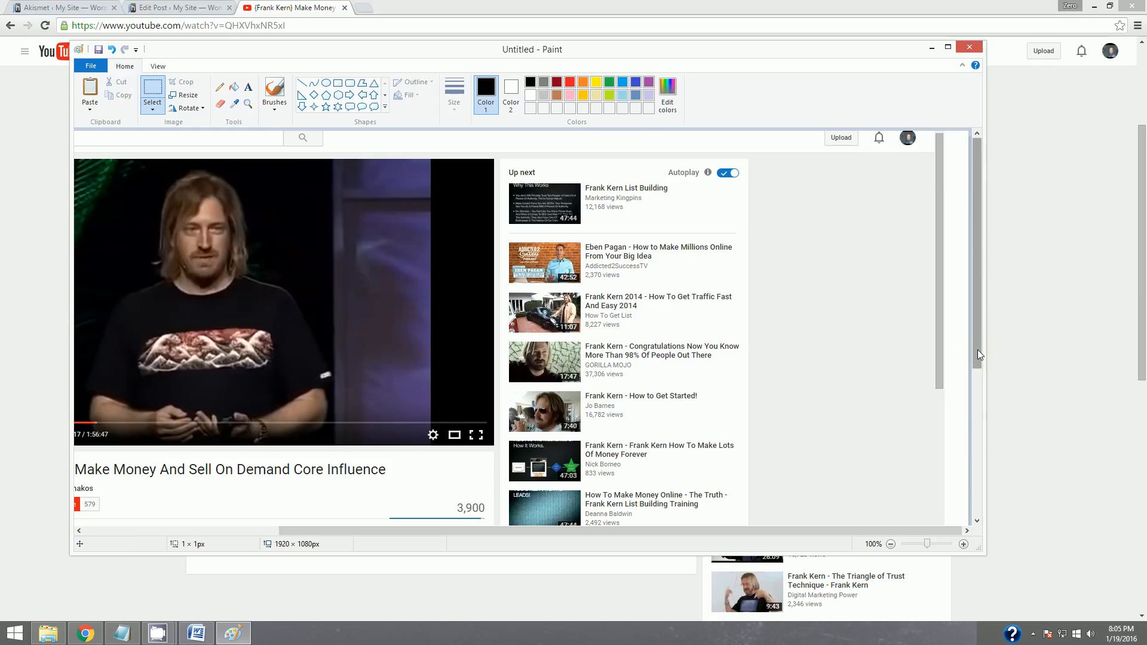
{"action": "mouse_move", "coordinate": [977, 355]}
{"action": "left_mouse_down"}
{"action": "mouse_move", "coordinate": [977, 513]}
{"action": "mouse_move", "coordinate": [340, 225]}
{"action": "mouse_move", "coordinate": [260, 149]}
{"action": "mouse_move", "coordinate": [158, 149]}
{"action": "left_mouse_up"}
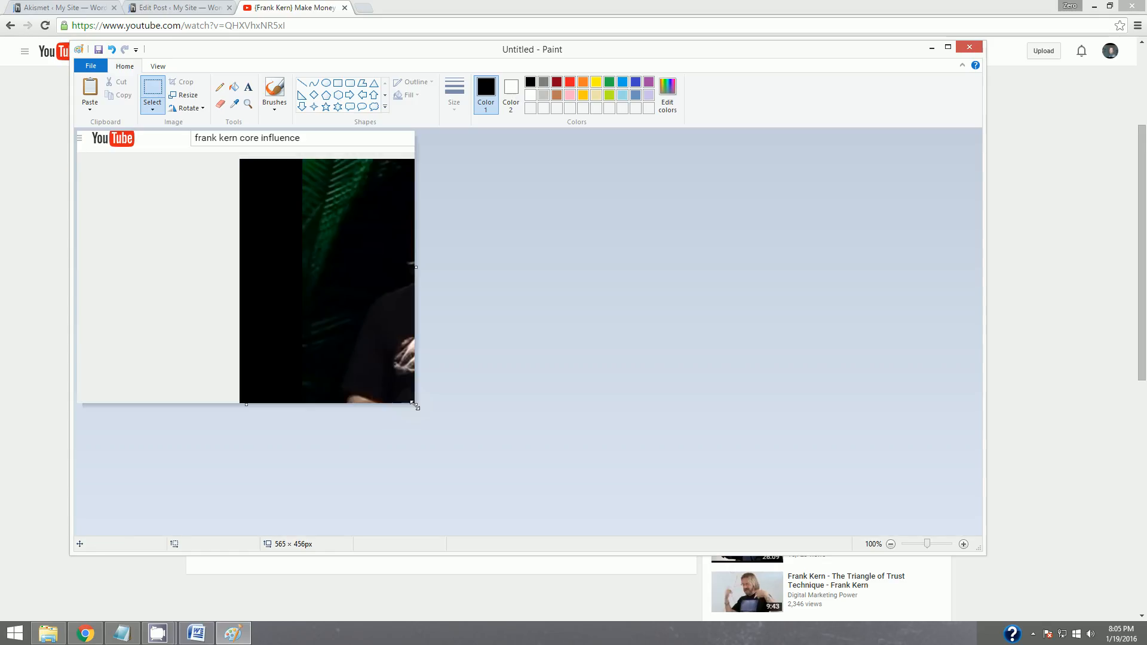
{"action": "left_click_drag", "start_coordinate": [417, 404], "coordinate": [213, 225]}
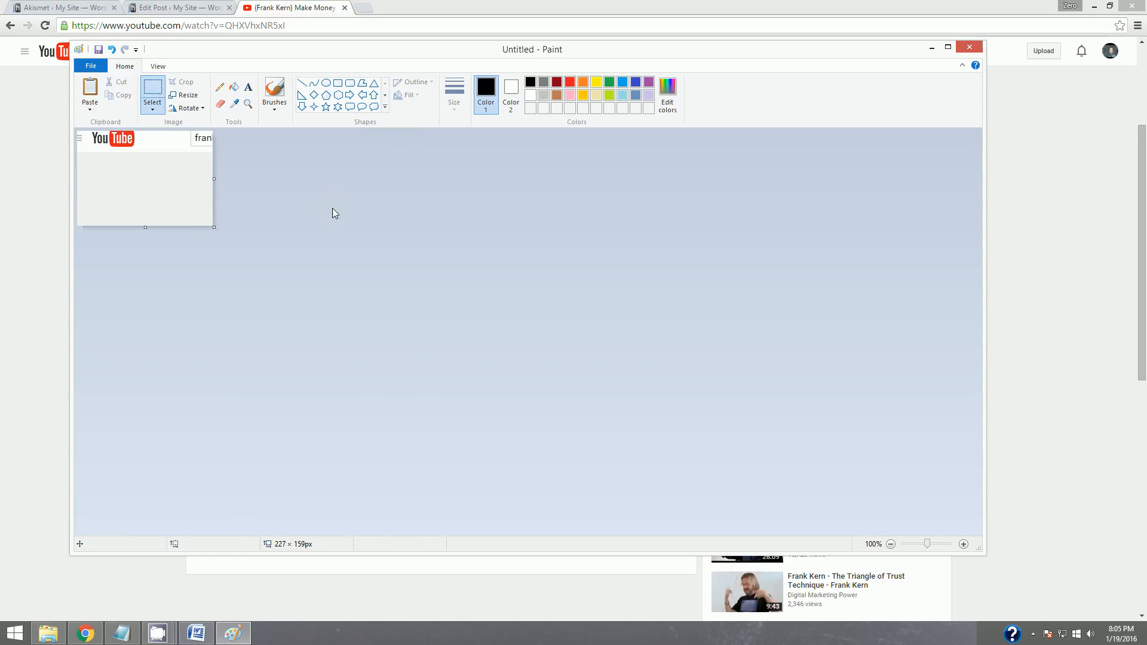
{"action": "key", "text": "ctrl+v"}
{"action": "left_click", "coordinate": [726, 321]}
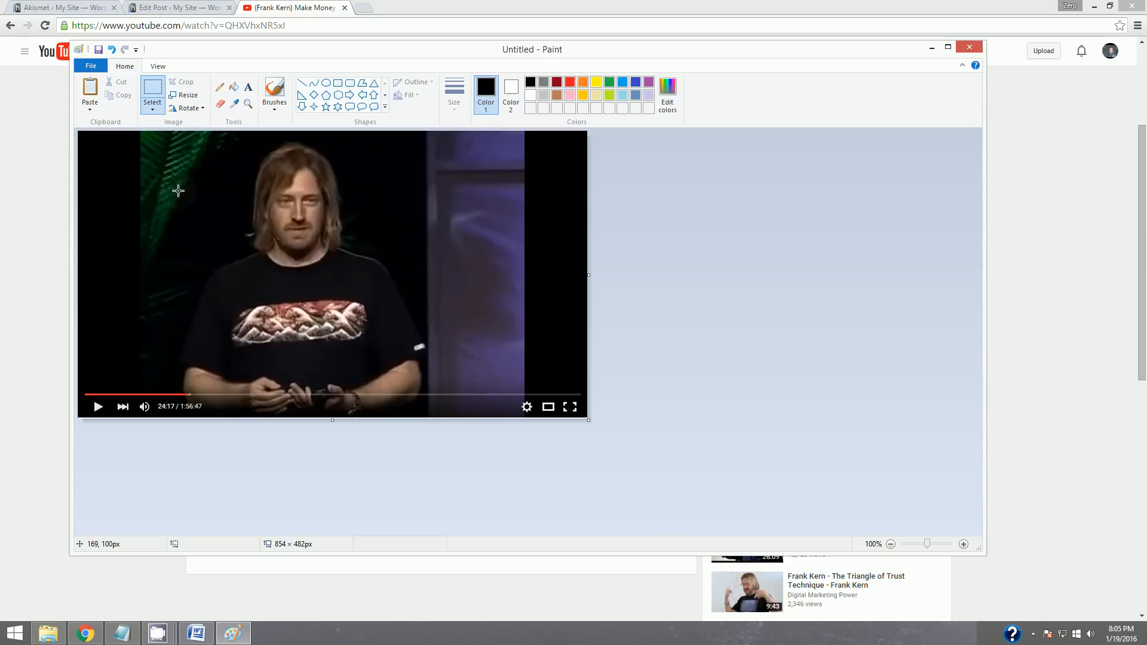
Save the cropped video frame to the Desktop as a PNG named FK
{"action": "left_click", "coordinate": [99, 49]}
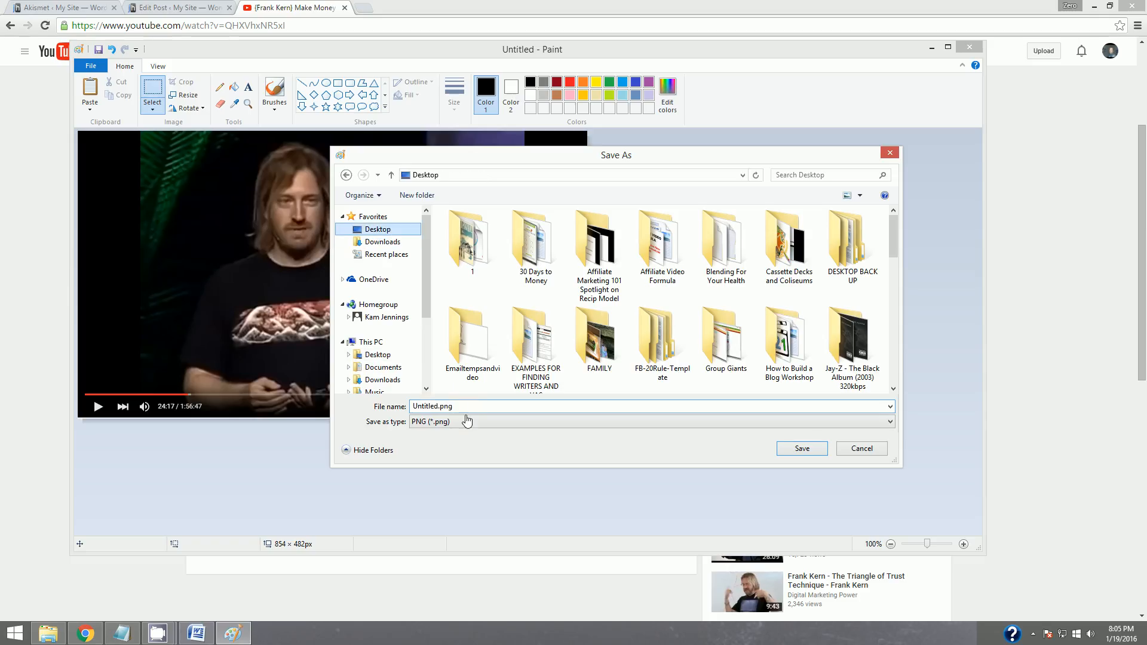
{"action": "type", "text": "FK"}
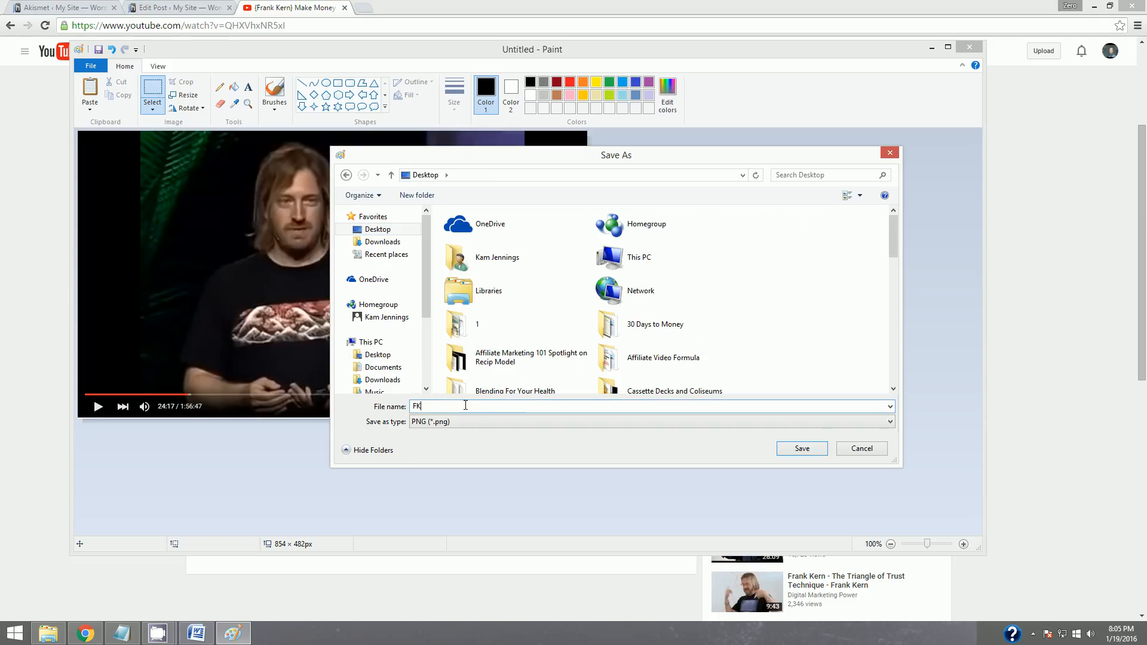
{"action": "left_click", "coordinate": [800, 449]}
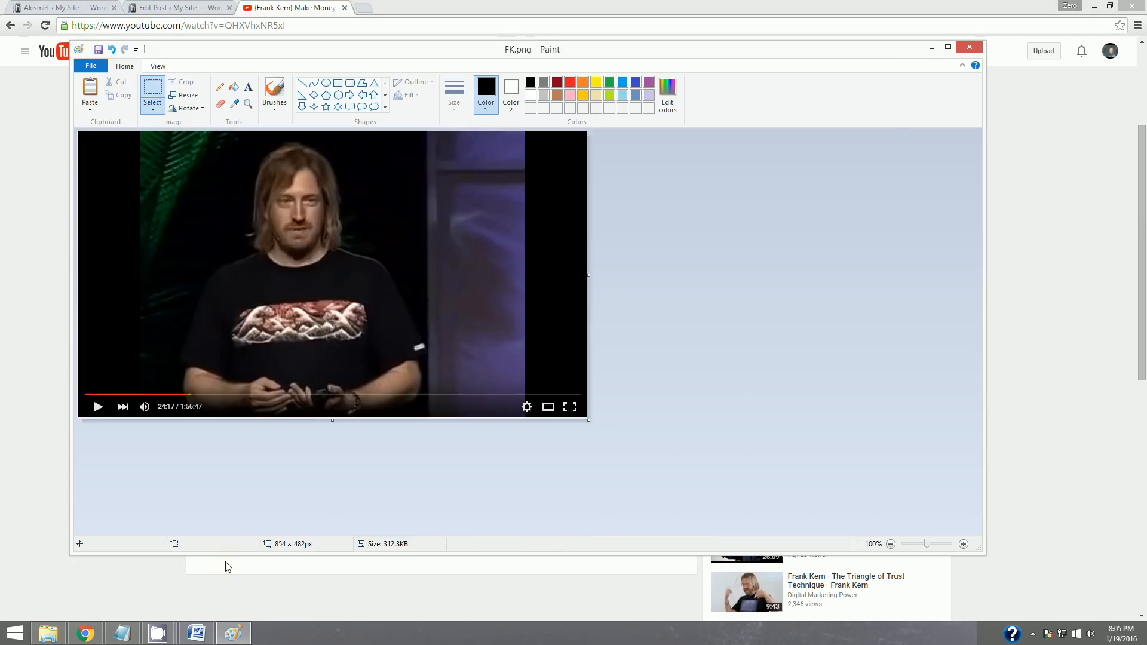
Open PowerPoint and insert the picture FK.png from the Desktop onto the blank title slide
{"action": "left_click", "coordinate": [15, 632]}
{"action": "left_click", "coordinate": [417, 161]}
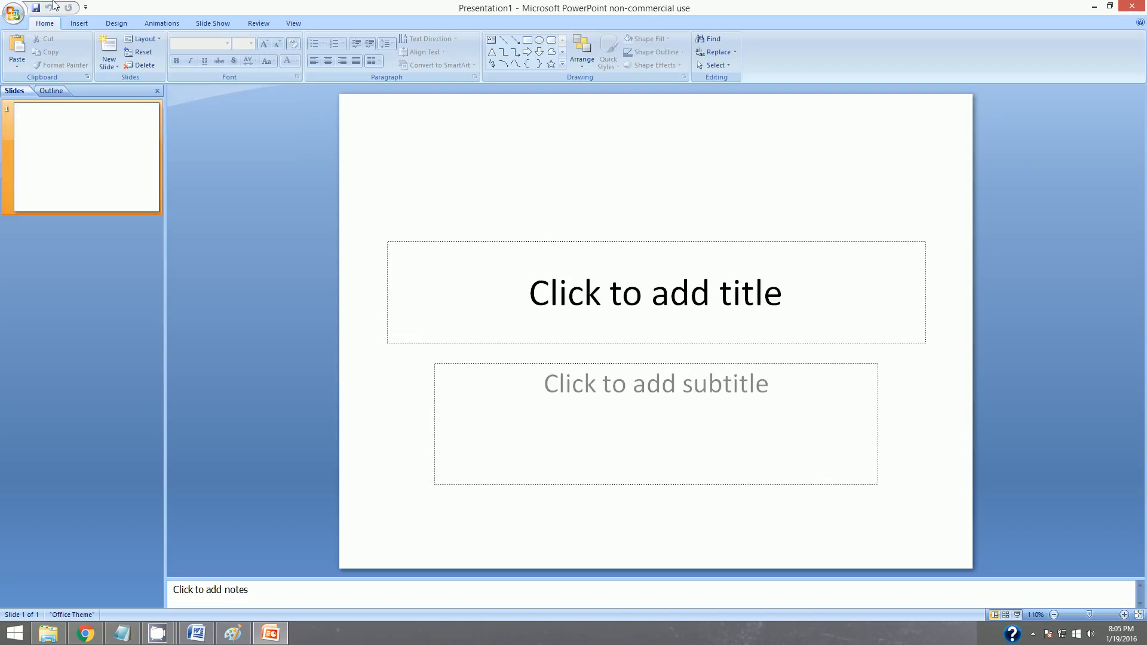
{"action": "left_click", "coordinate": [79, 24]}
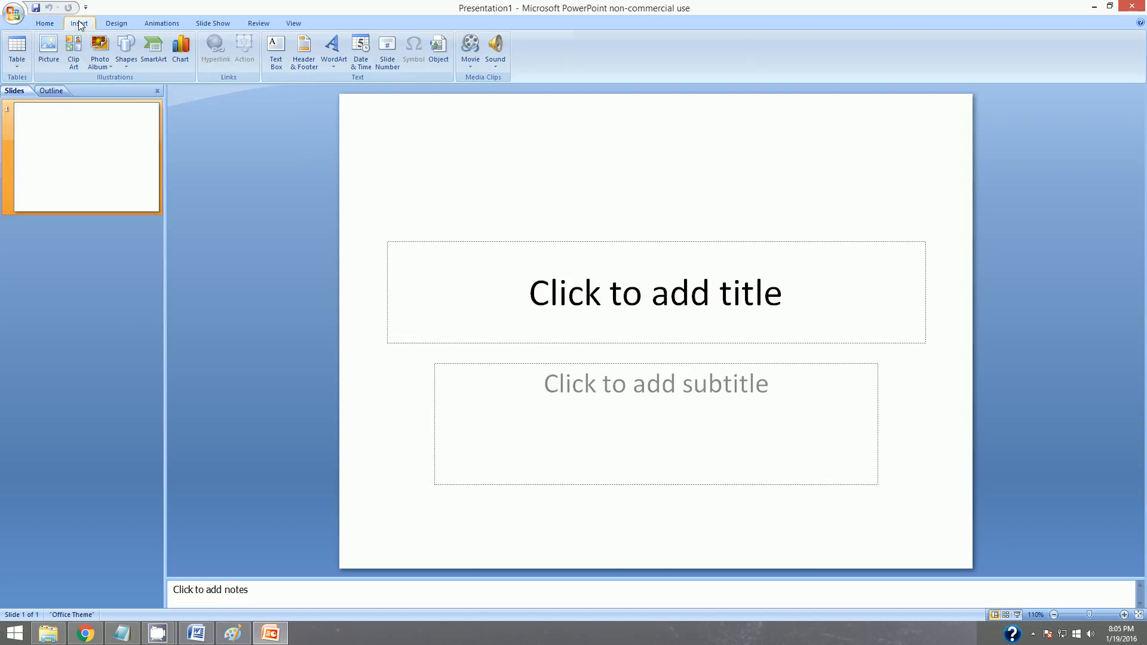
{"action": "left_click", "coordinate": [48, 51]}
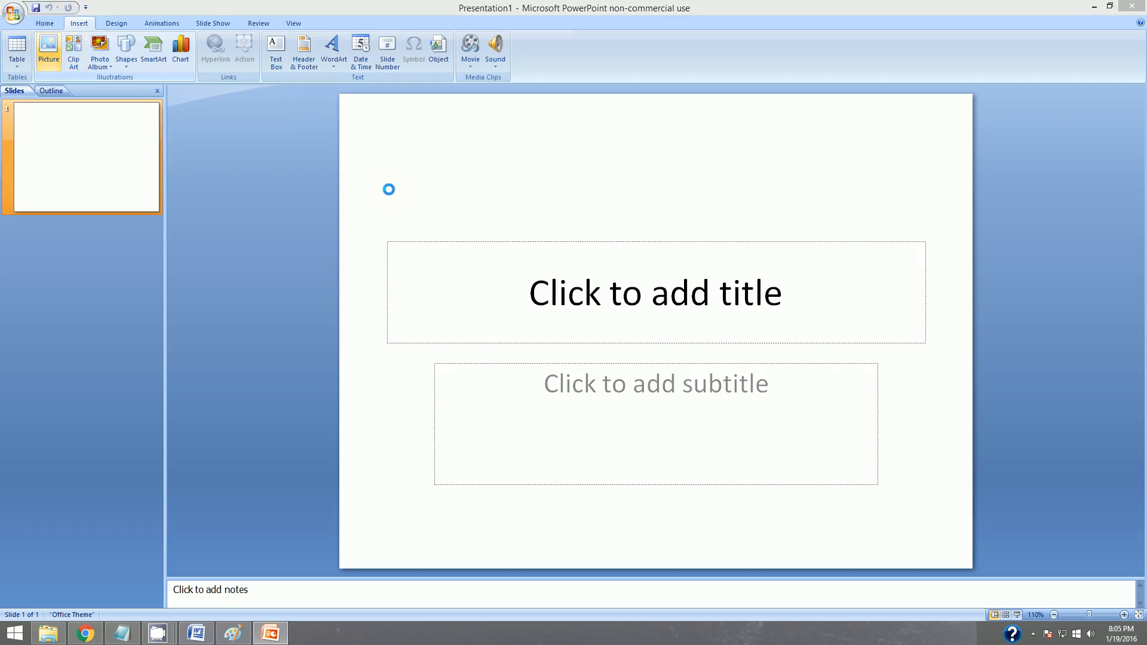
{"action": "left_click", "coordinate": [57, 69]}
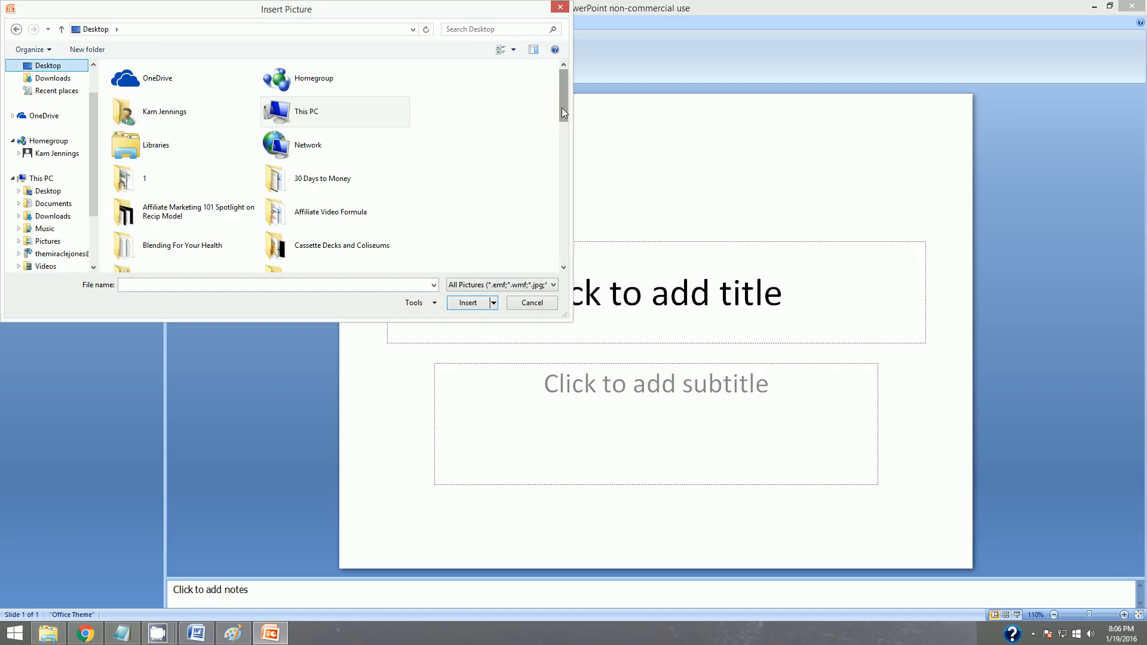
{"action": "left_click_drag", "start_coordinate": [561, 108], "coordinate": [563, 214]}
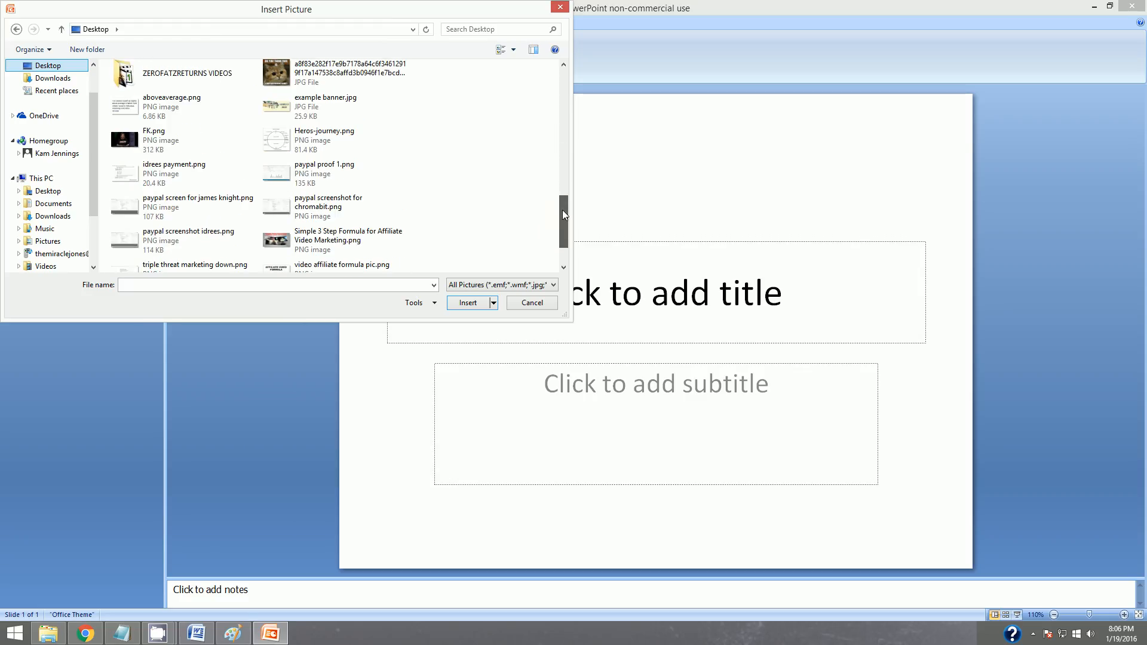
{"action": "left_click", "coordinate": [154, 149]}
{"action": "left_click", "coordinate": [467, 303]}
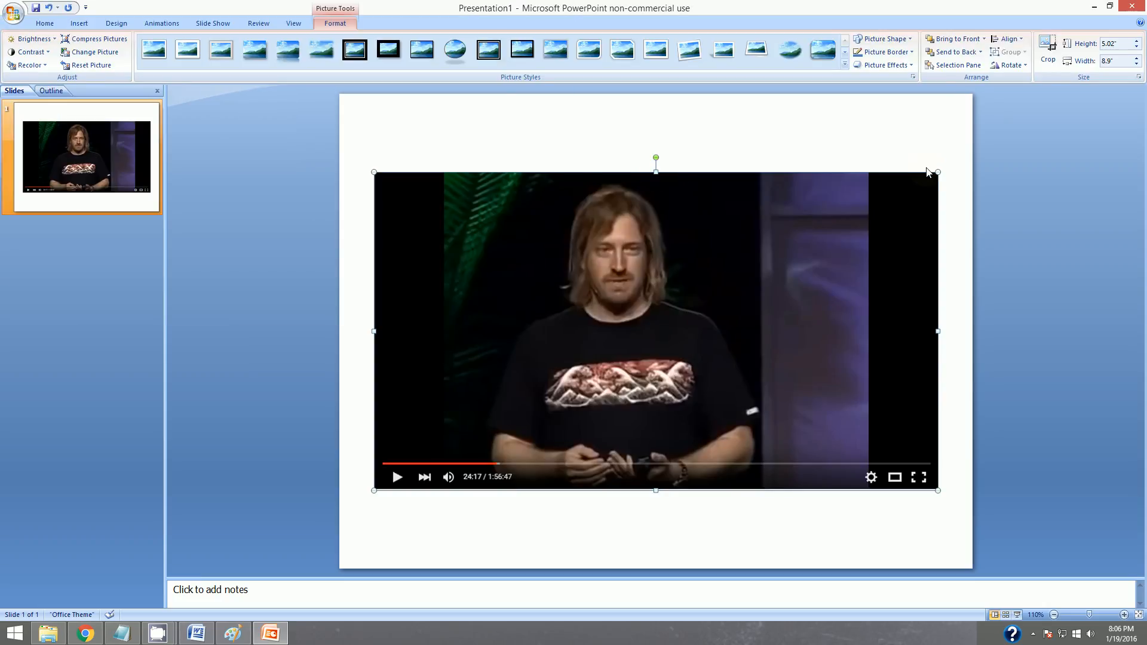
Enlarge the picture to about 5.68" × 10.06" so it spans the slide's width, and center it vertically
{"action": "left_click_drag", "start_coordinate": [937, 171], "coordinate": [697, 297]}
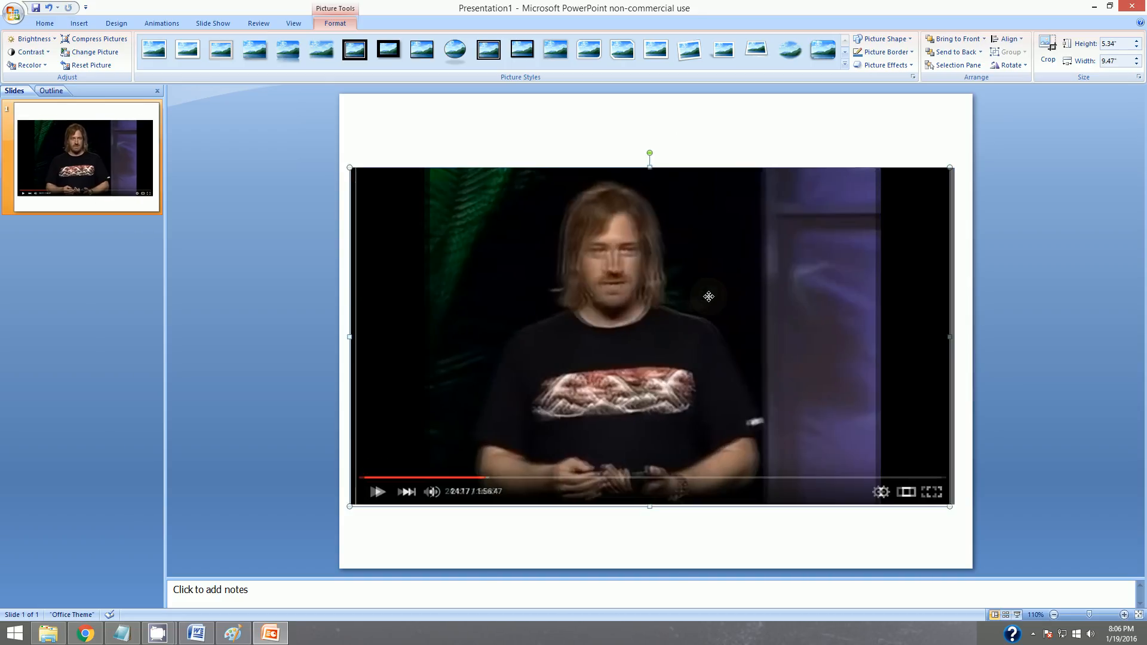
{"action": "key", "text": "ctrl+z"}
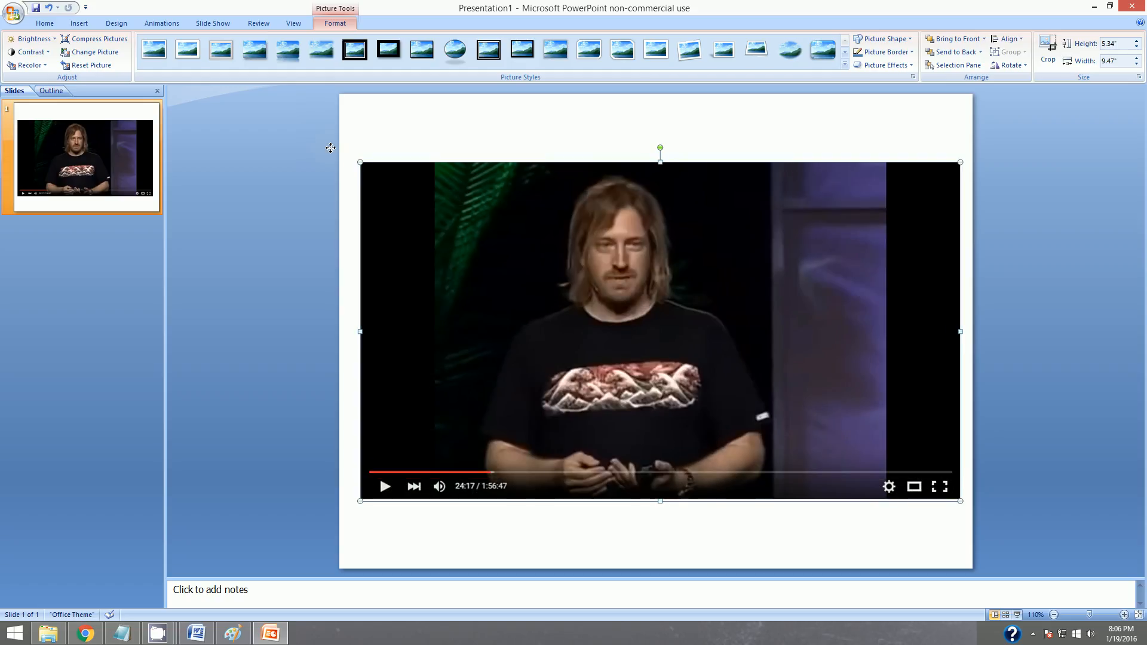
{"action": "left_click_drag", "start_coordinate": [358, 161], "coordinate": [339, 150]}
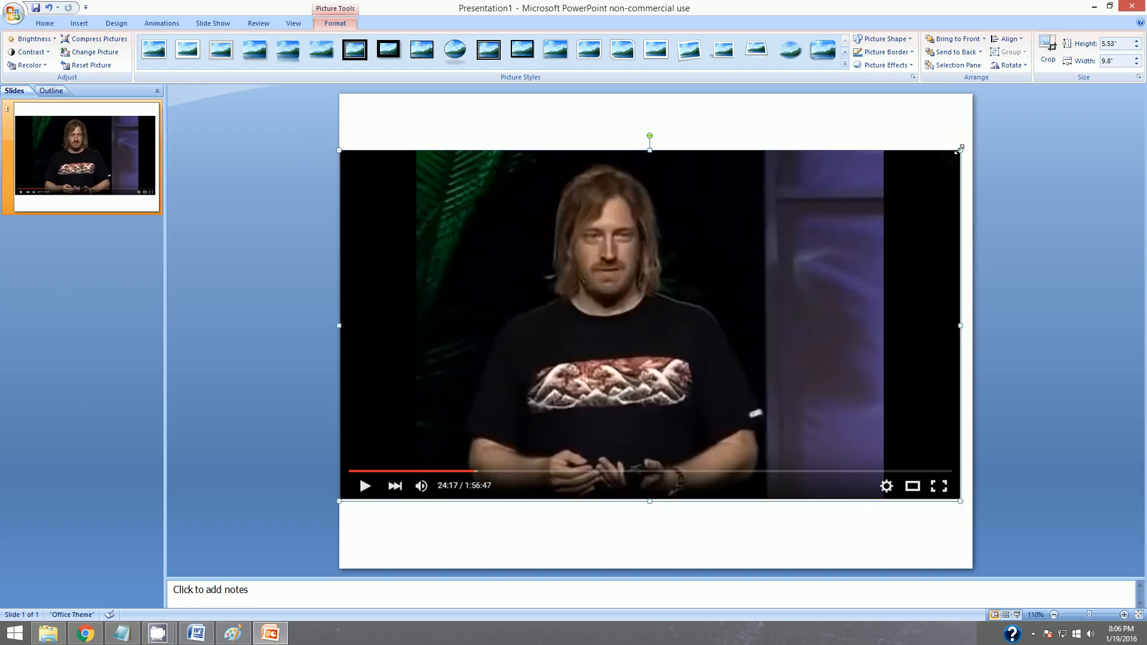
{"action": "left_click_drag", "start_coordinate": [959, 149], "coordinate": [976, 140]}
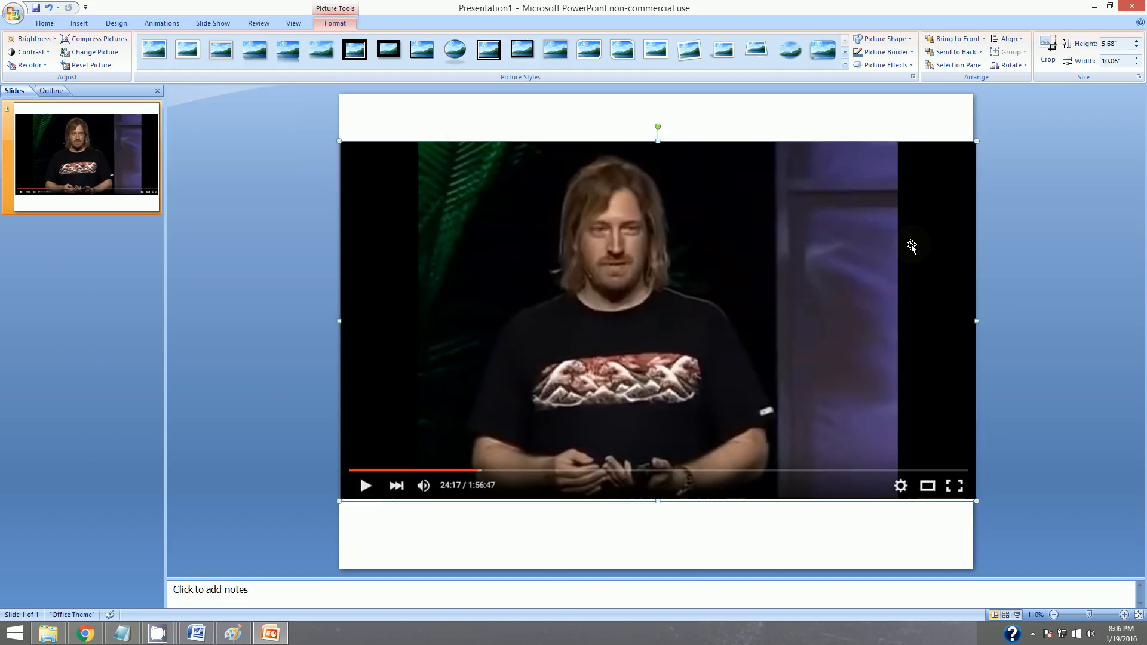
{"action": "left_click_drag", "start_coordinate": [911, 245], "coordinate": [902, 249]}
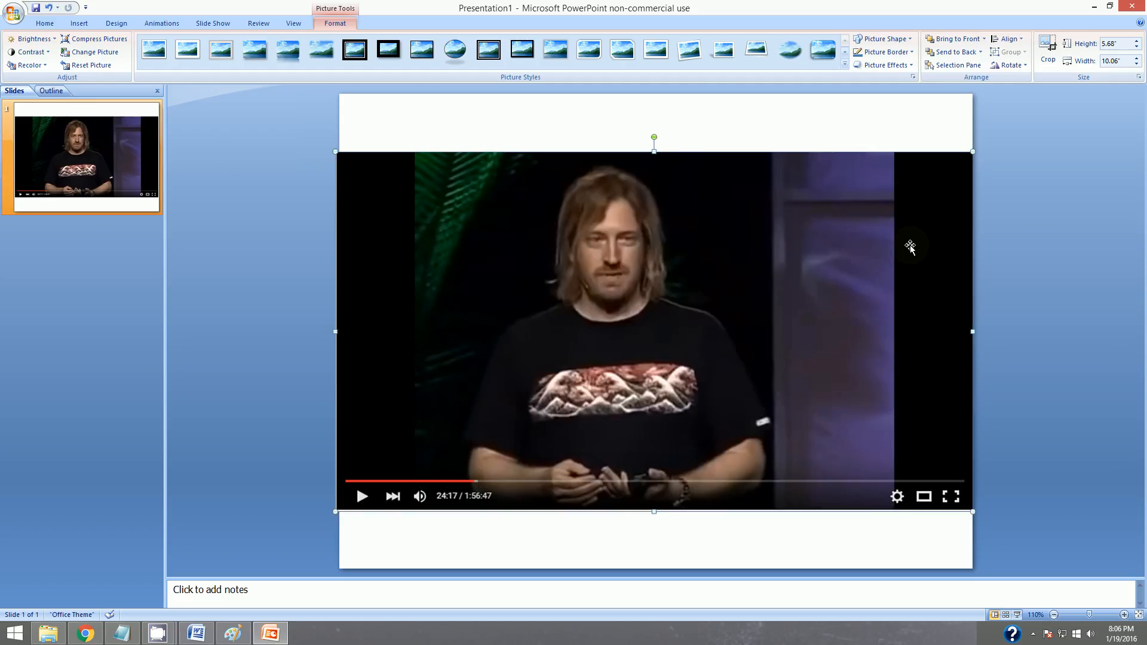
Fill the slide background with the standard solid red color and deselect the picture
{"action": "left_click", "coordinate": [297, 23]}
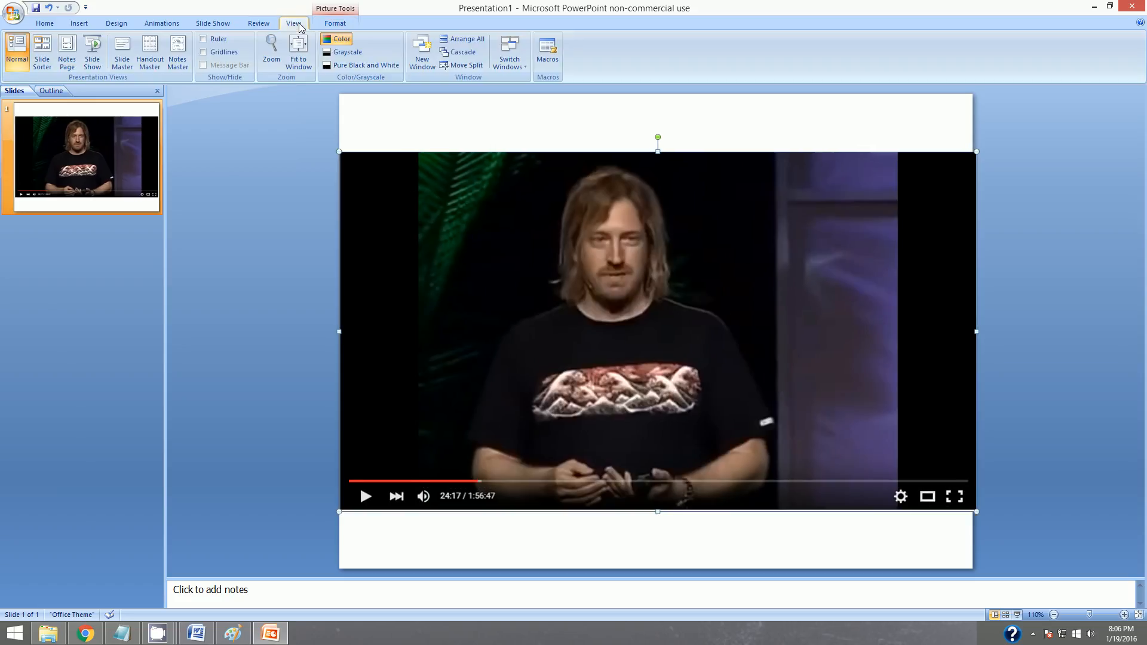
{"action": "left_click", "coordinate": [114, 23]}
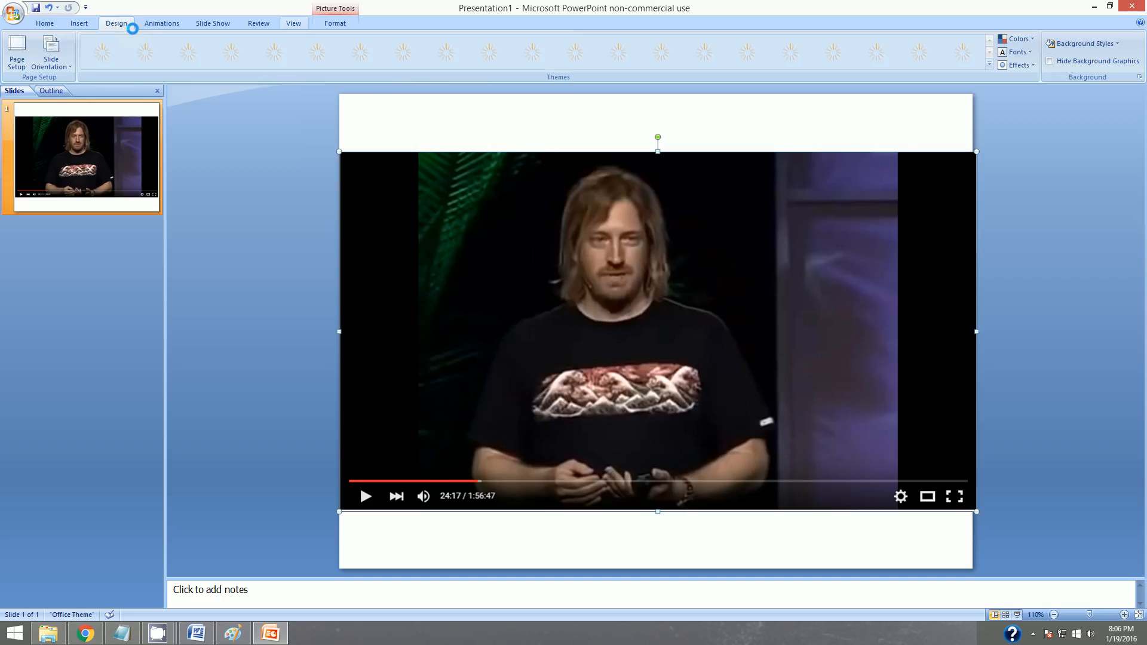
{"action": "left_click", "coordinate": [1114, 48]}
{"action": "left_click", "coordinate": [990, 169]}
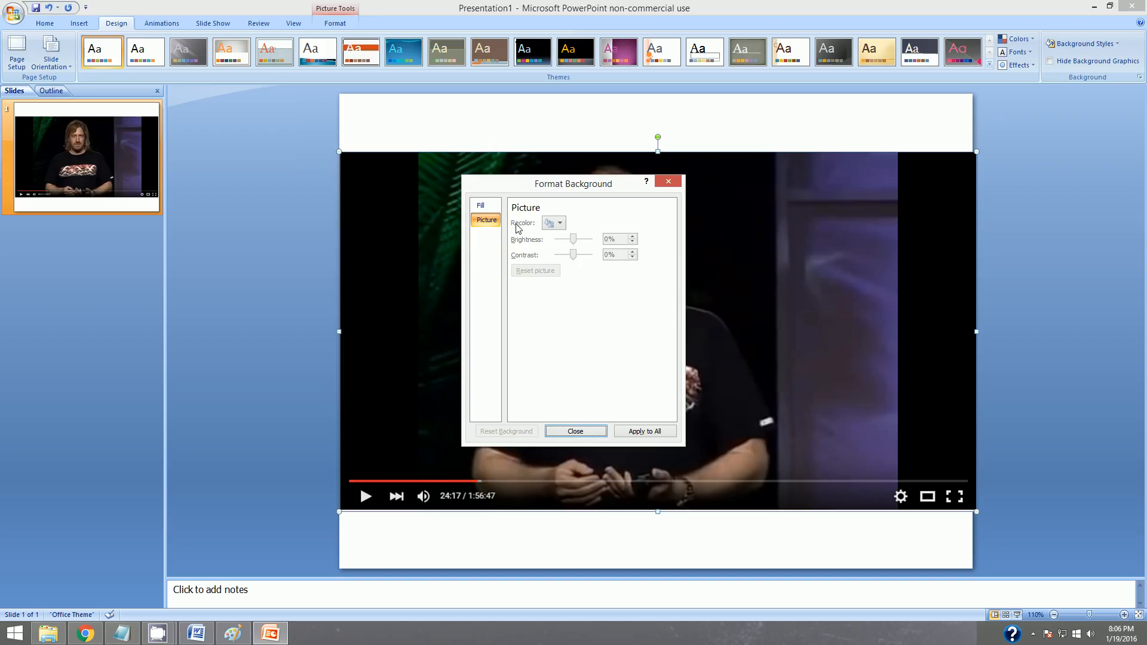
{"action": "left_click", "coordinate": [481, 206]}
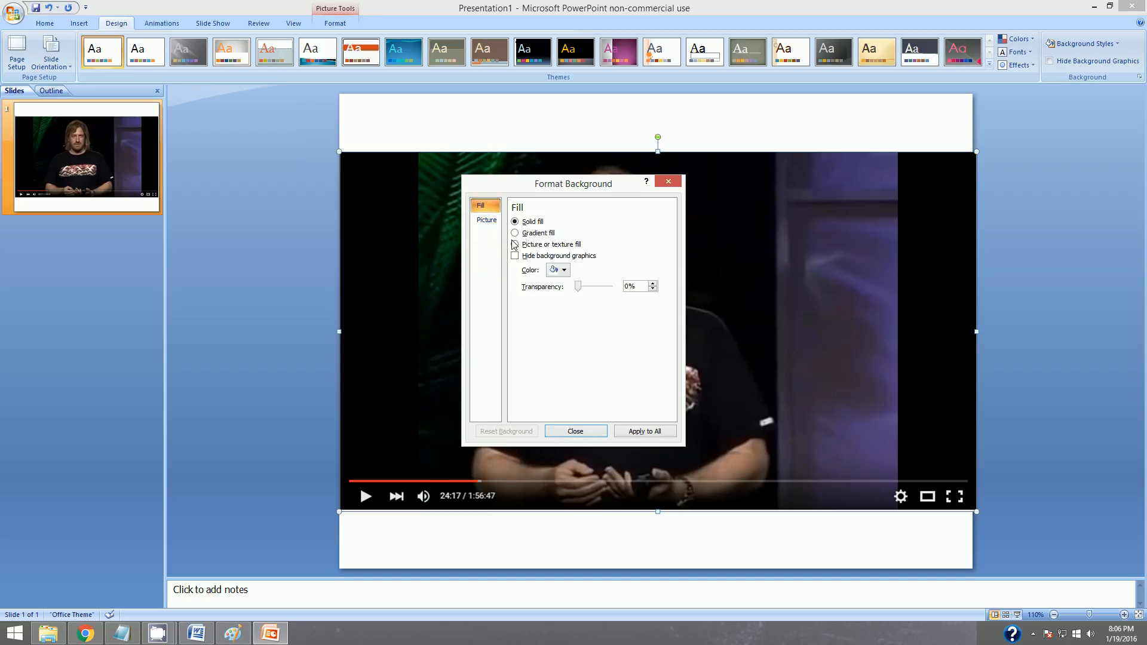
{"action": "left_click", "coordinate": [563, 270]}
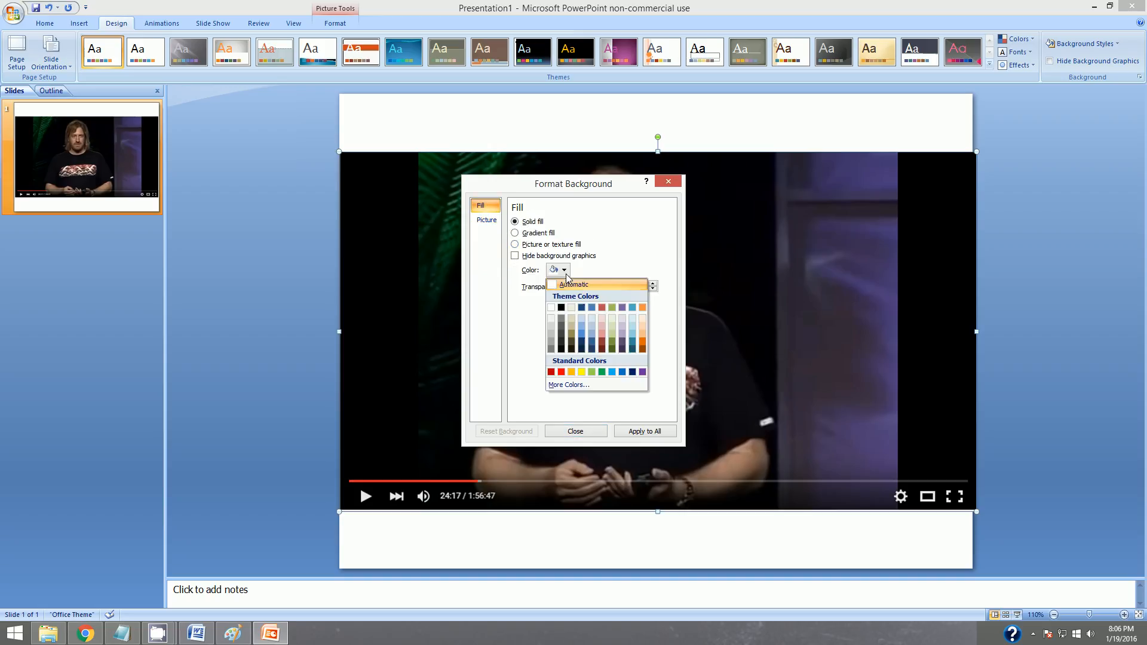
{"action": "left_click", "coordinate": [562, 372]}
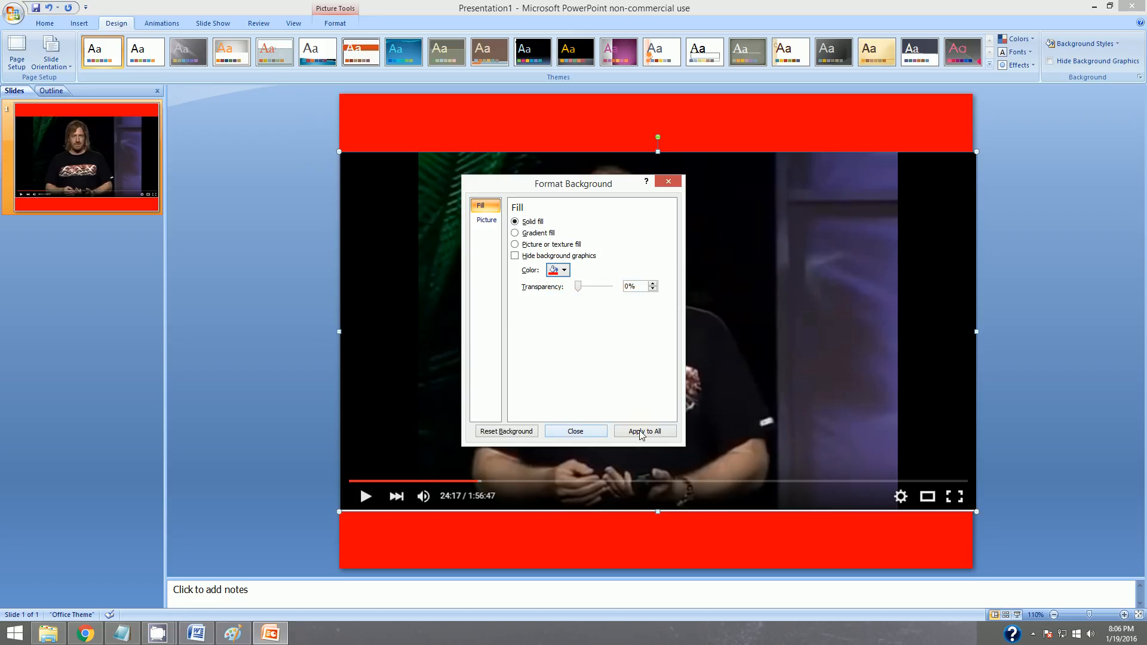
{"action": "left_click", "coordinate": [598, 433]}
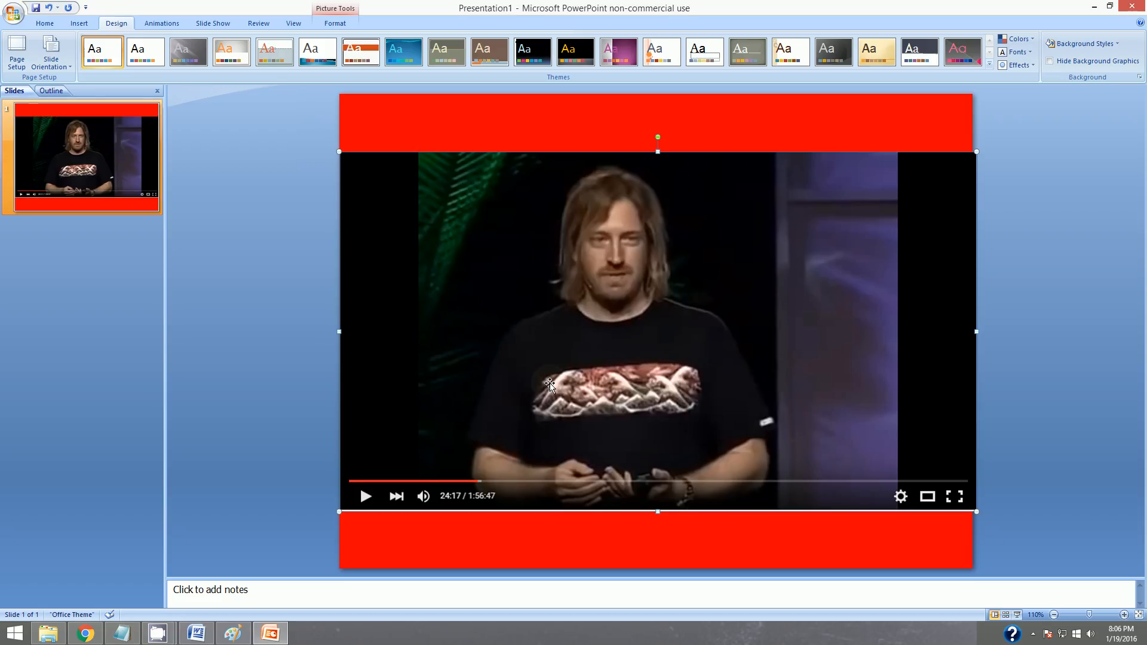
{"action": "left_click", "coordinate": [381, 127]}
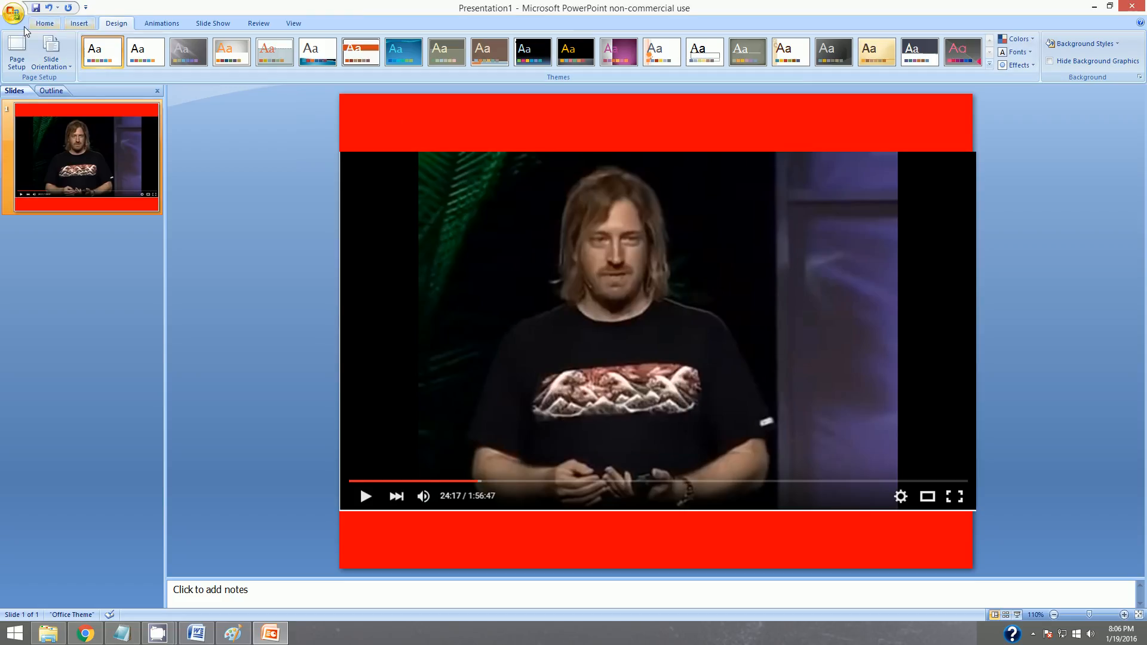
{"action": "left_click", "coordinate": [47, 26]}
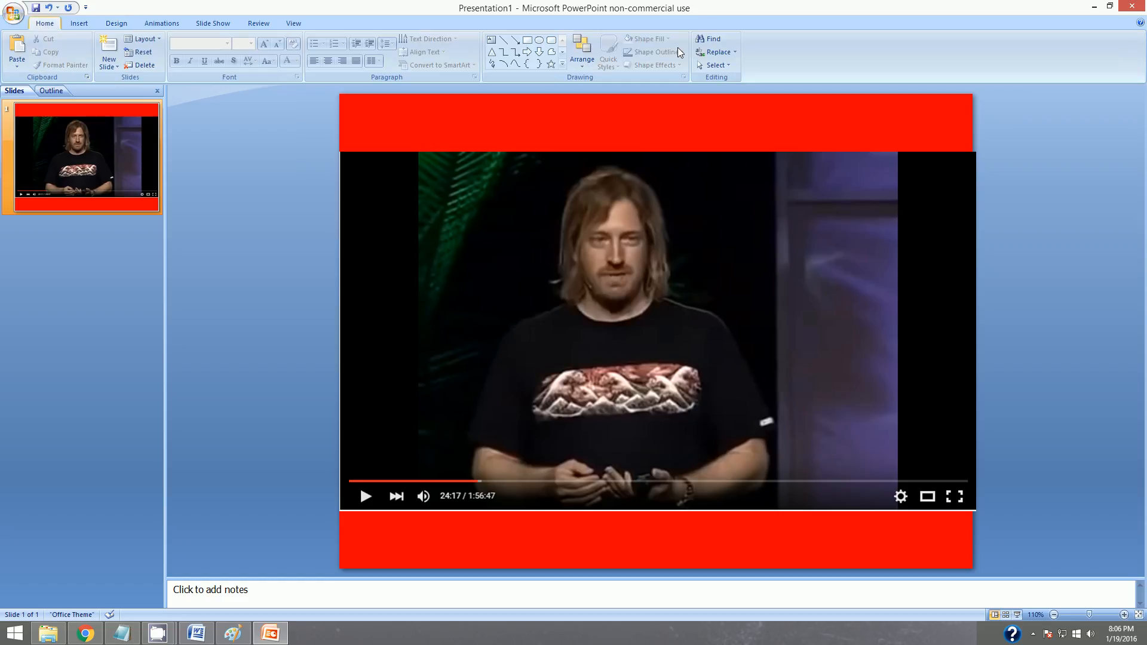
{"action": "left_click", "coordinate": [148, 23]}
{"action": "left_click", "coordinate": [124, 23]}
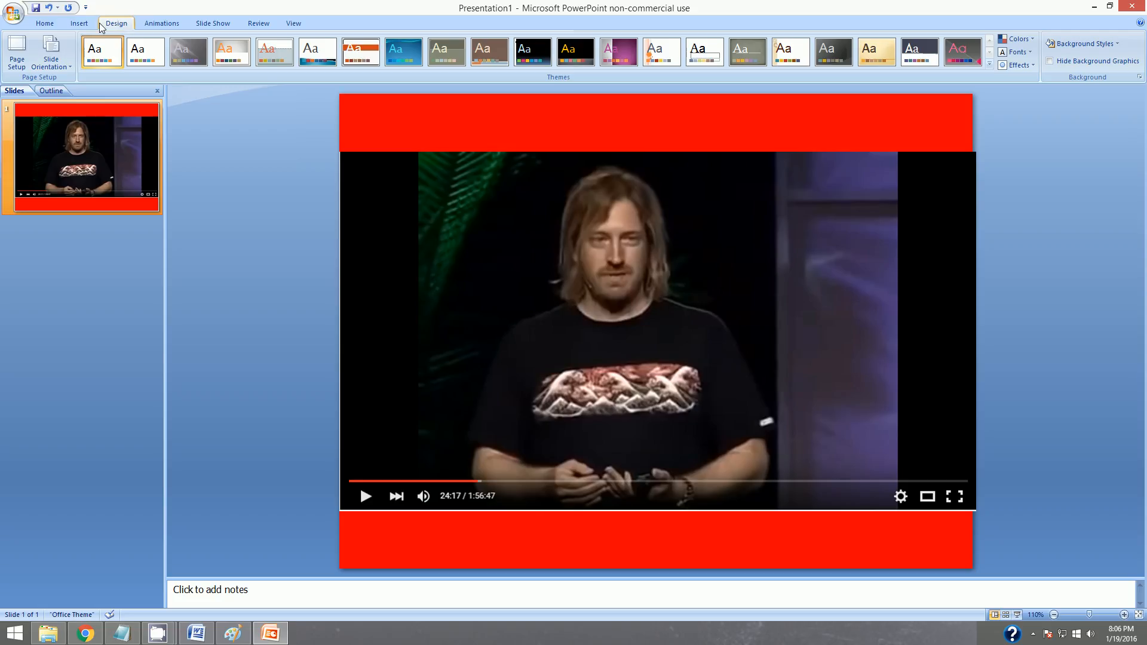
{"action": "left_click", "coordinate": [79, 24]}
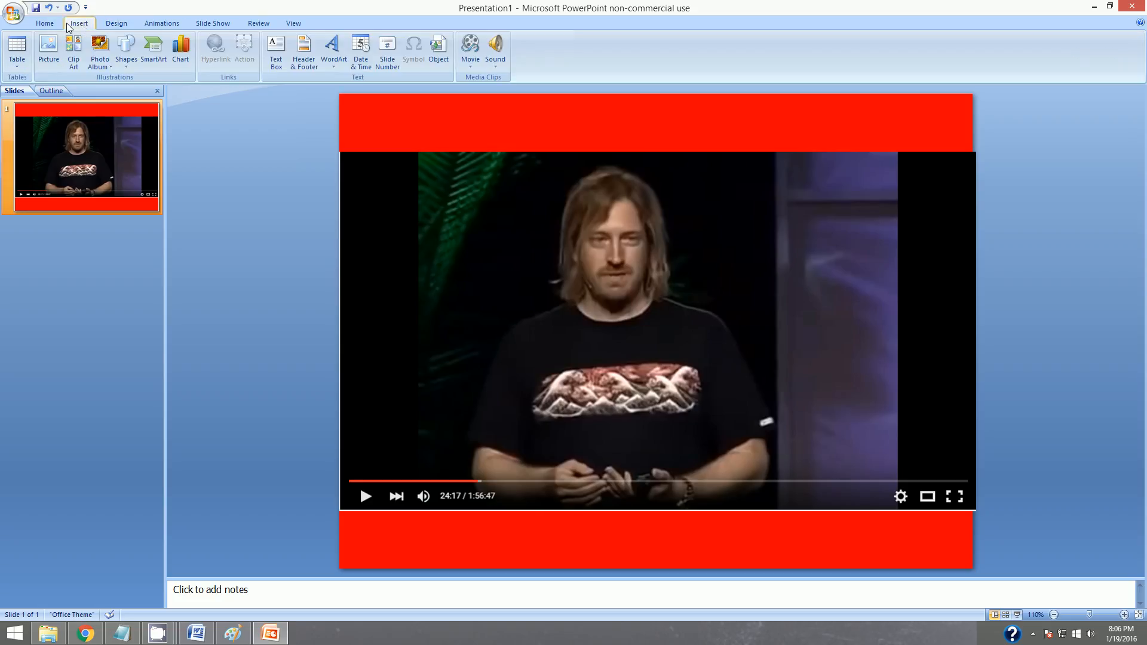
{"action": "left_click", "coordinate": [53, 25]}
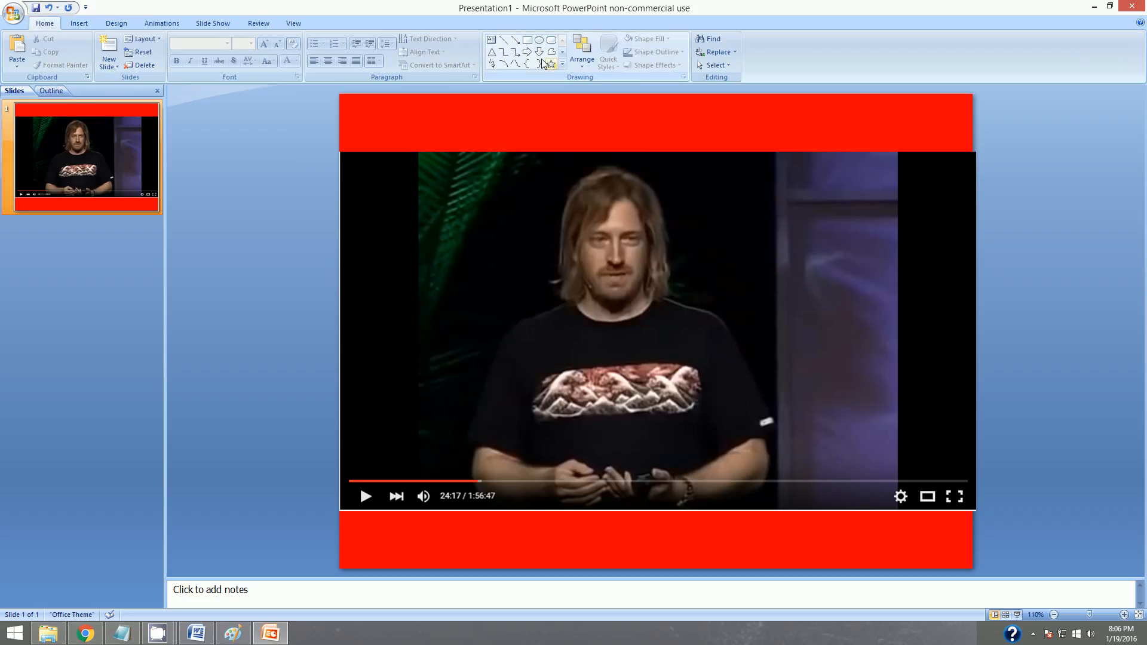
{"action": "left_click", "coordinate": [591, 275]}
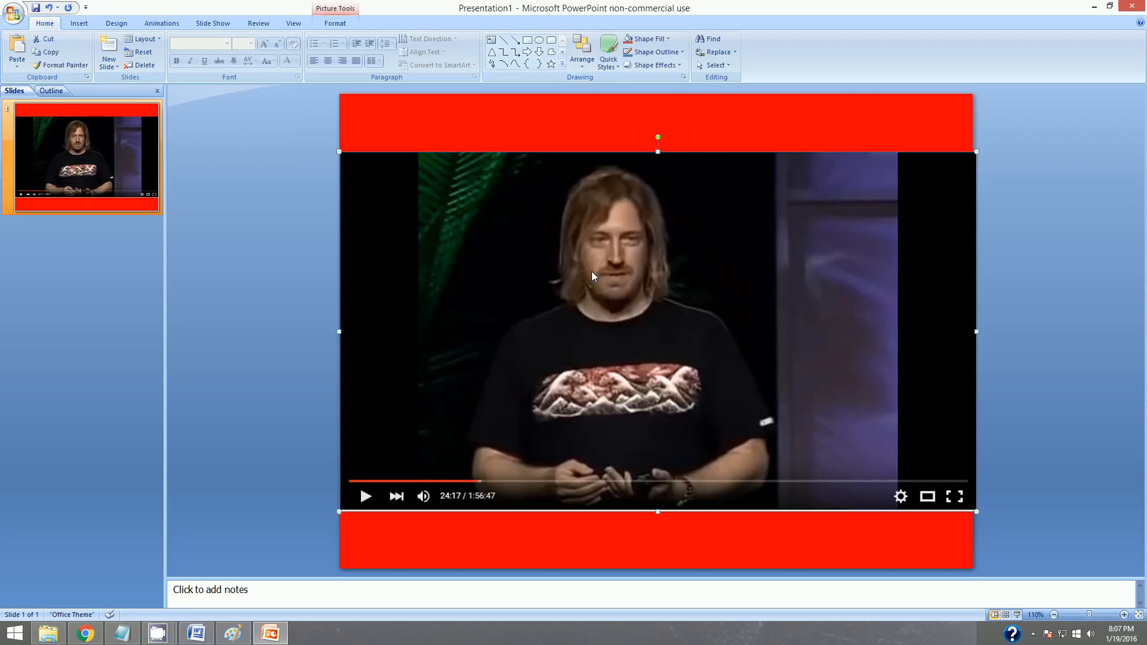
{"action": "left_click", "coordinate": [335, 24]}
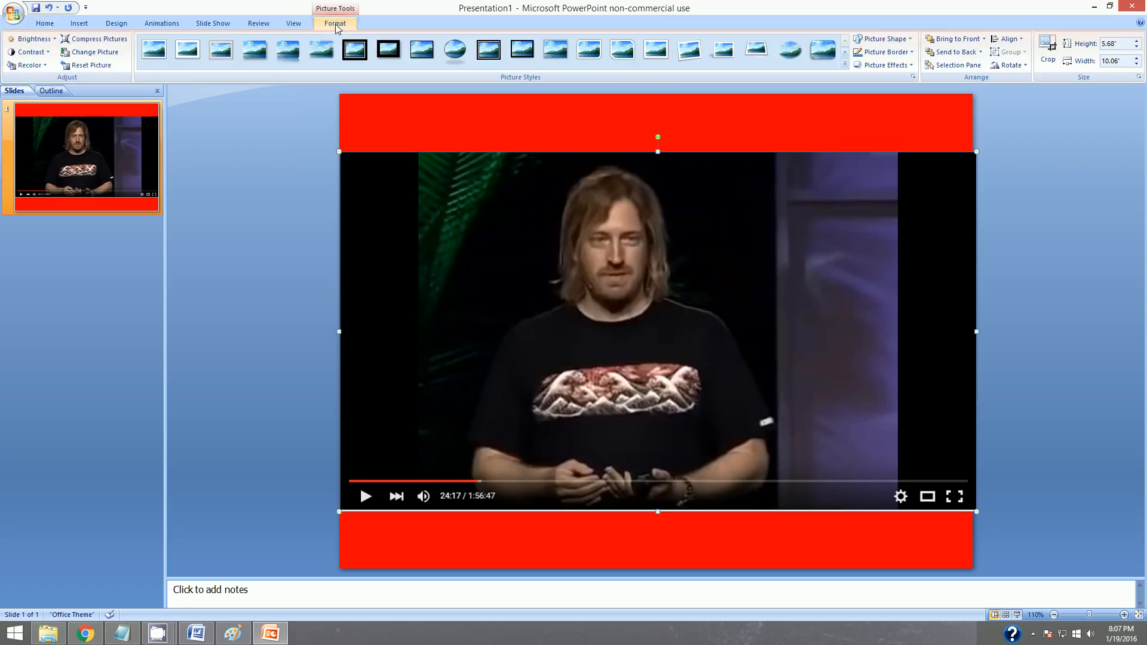
{"action": "left_click", "coordinate": [294, 23]}
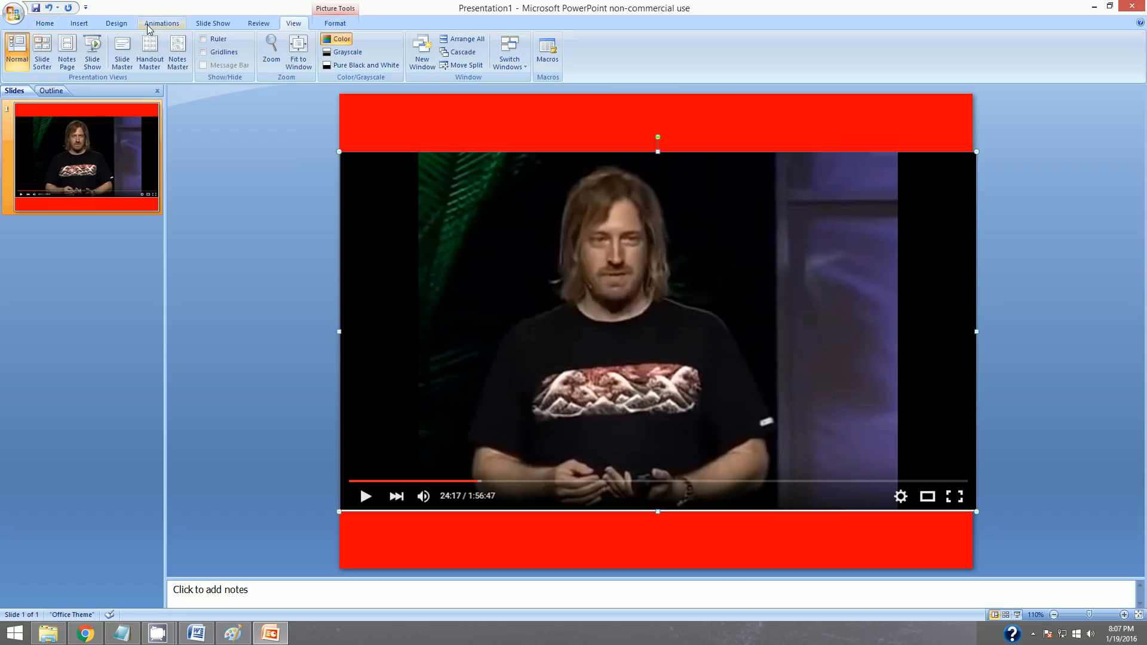
{"action": "left_click", "coordinate": [112, 24]}
Insert a WordArt text box in the solid blue letter style from the fourth row onto the slide
{"action": "left_click", "coordinate": [82, 24]}
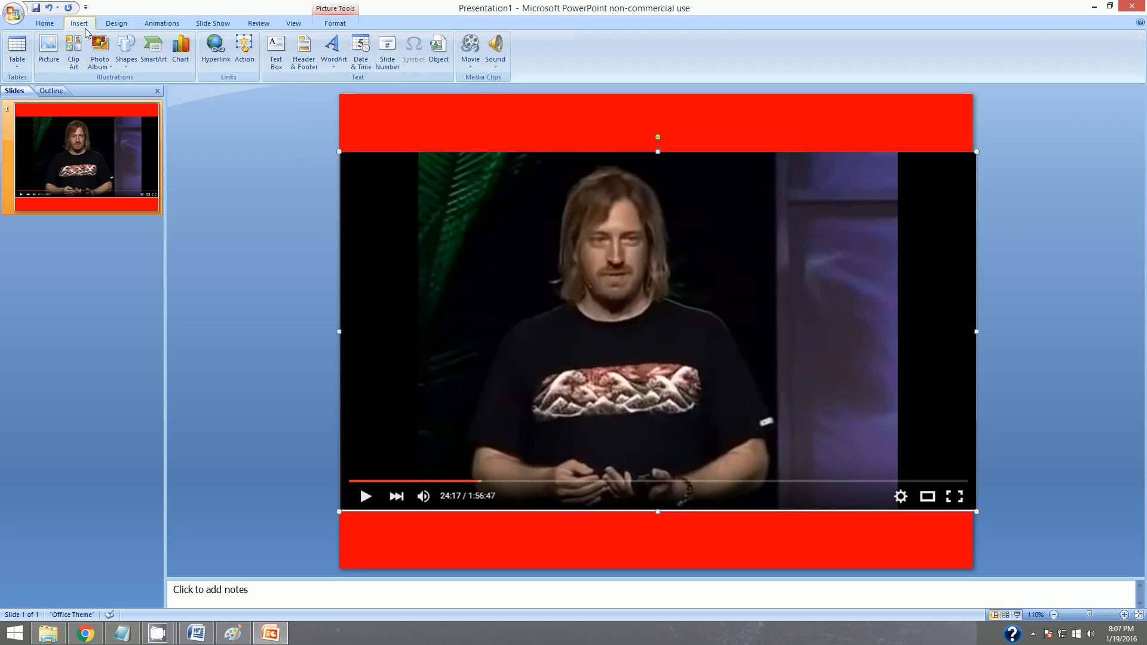
{"action": "left_click", "coordinate": [336, 49]}
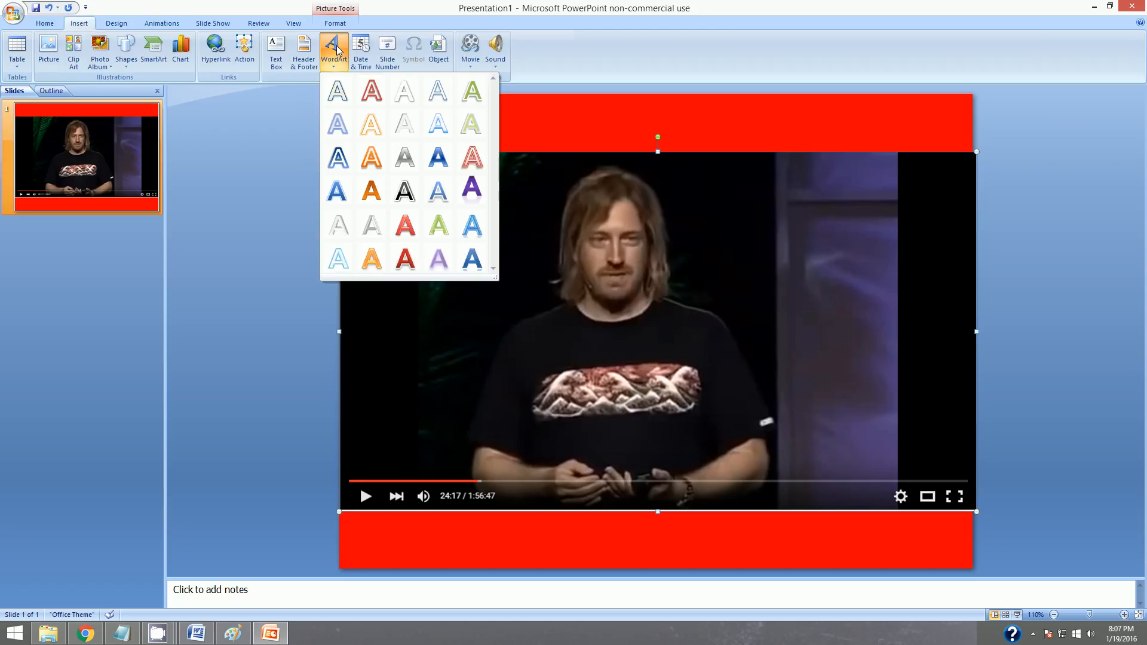
{"action": "left_click", "coordinate": [339, 192]}
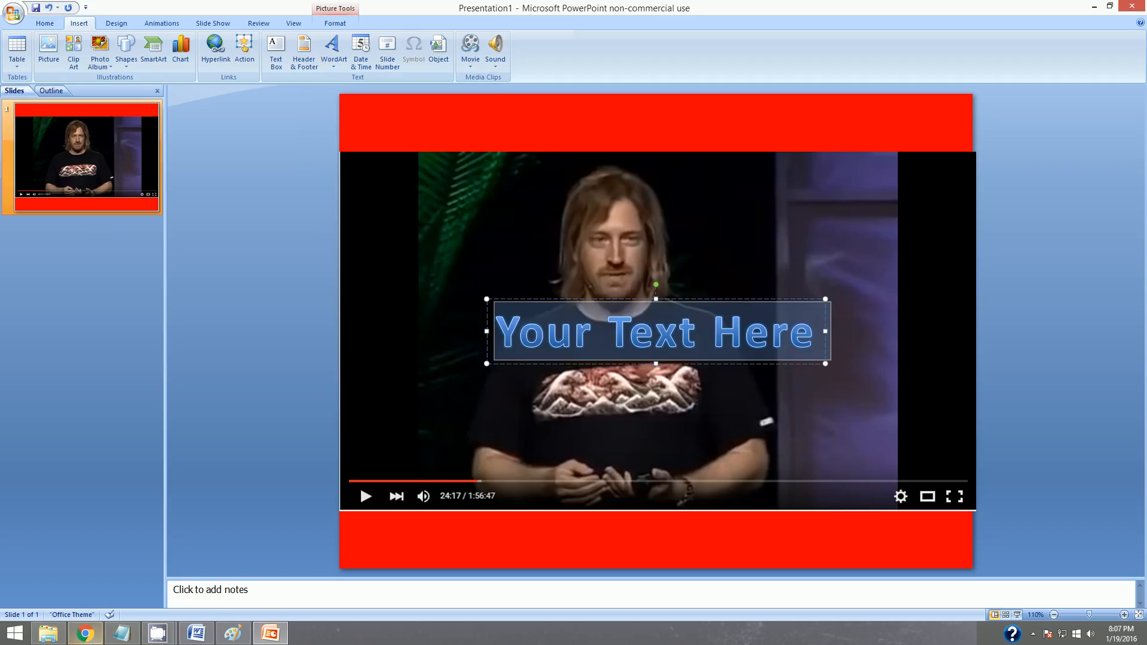
Switch to the YouTube page in Chrome to check the title of the Core Influence video
{"action": "left_click", "coordinate": [91, 640]}
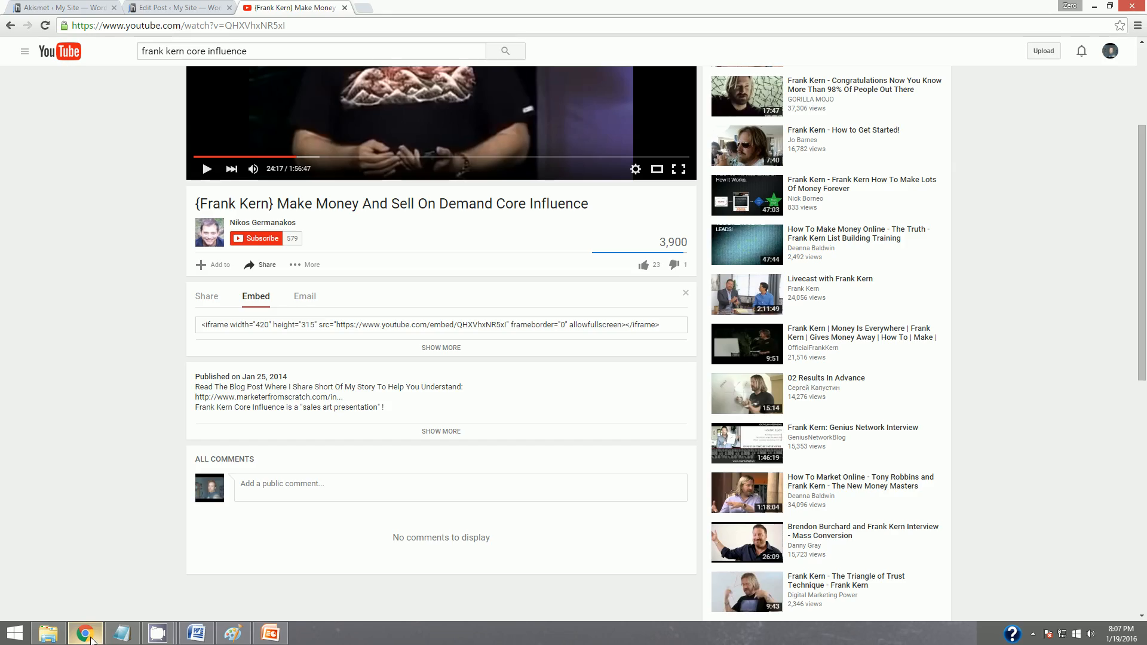
{"action": "left_click", "coordinate": [90, 640]}
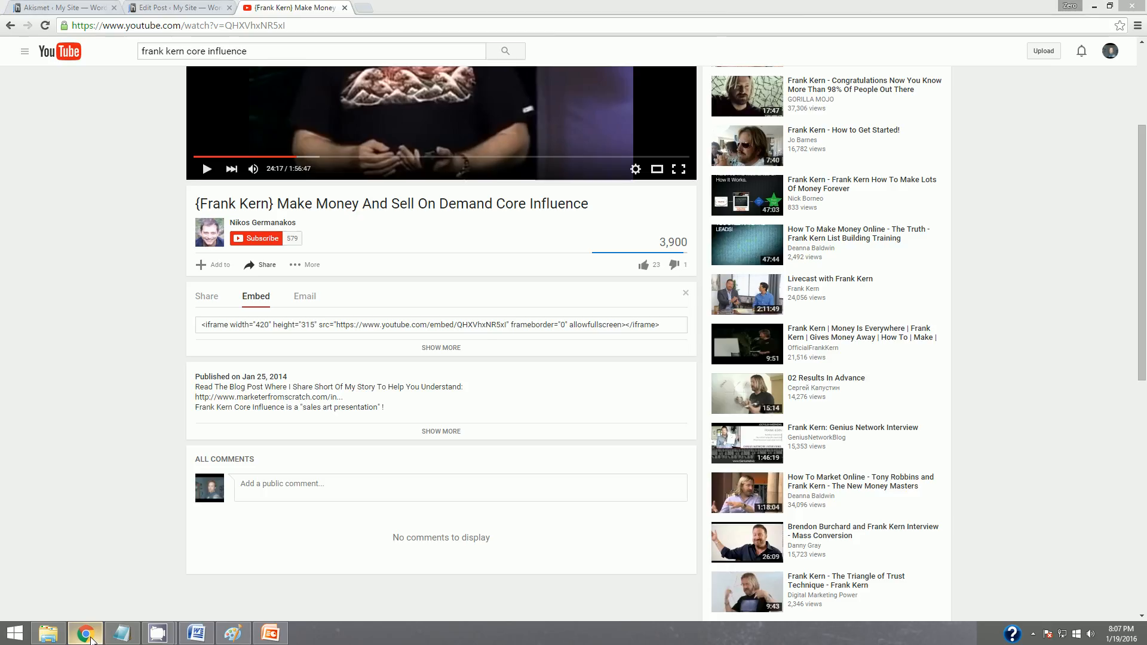